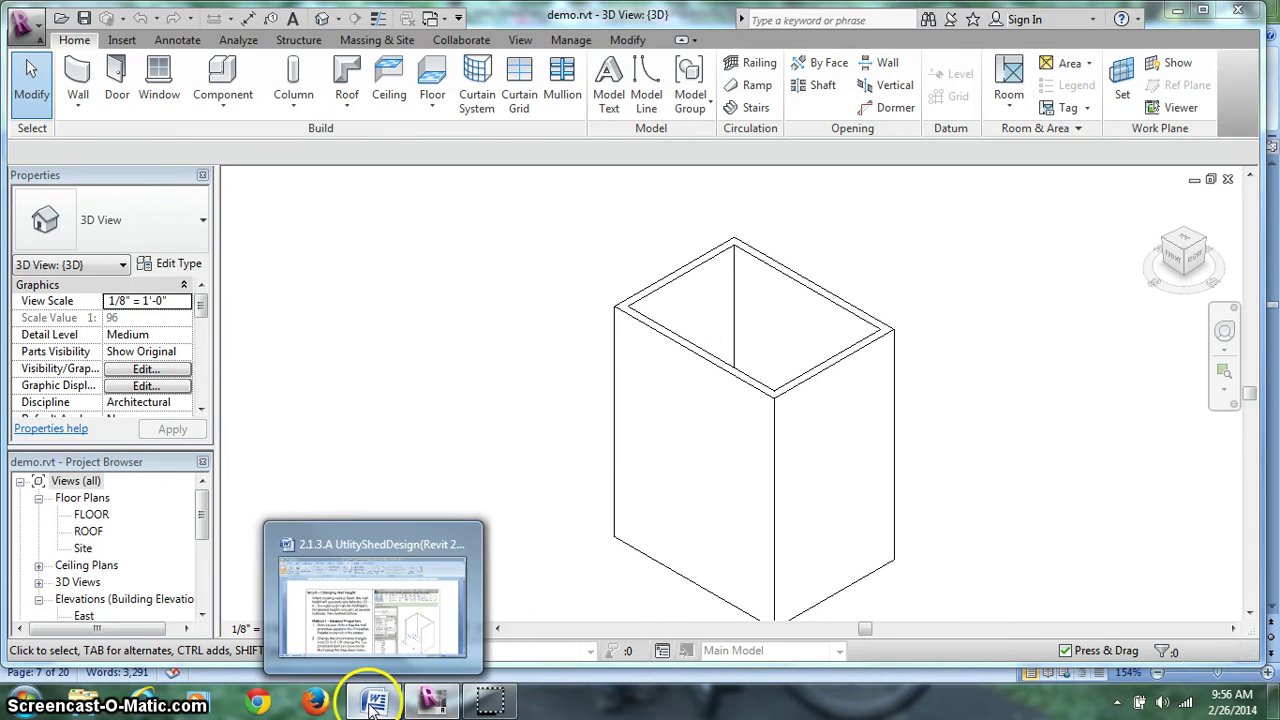
# Scroll through the tutorial document to read the next instructions
pyautogui.click(372, 700)
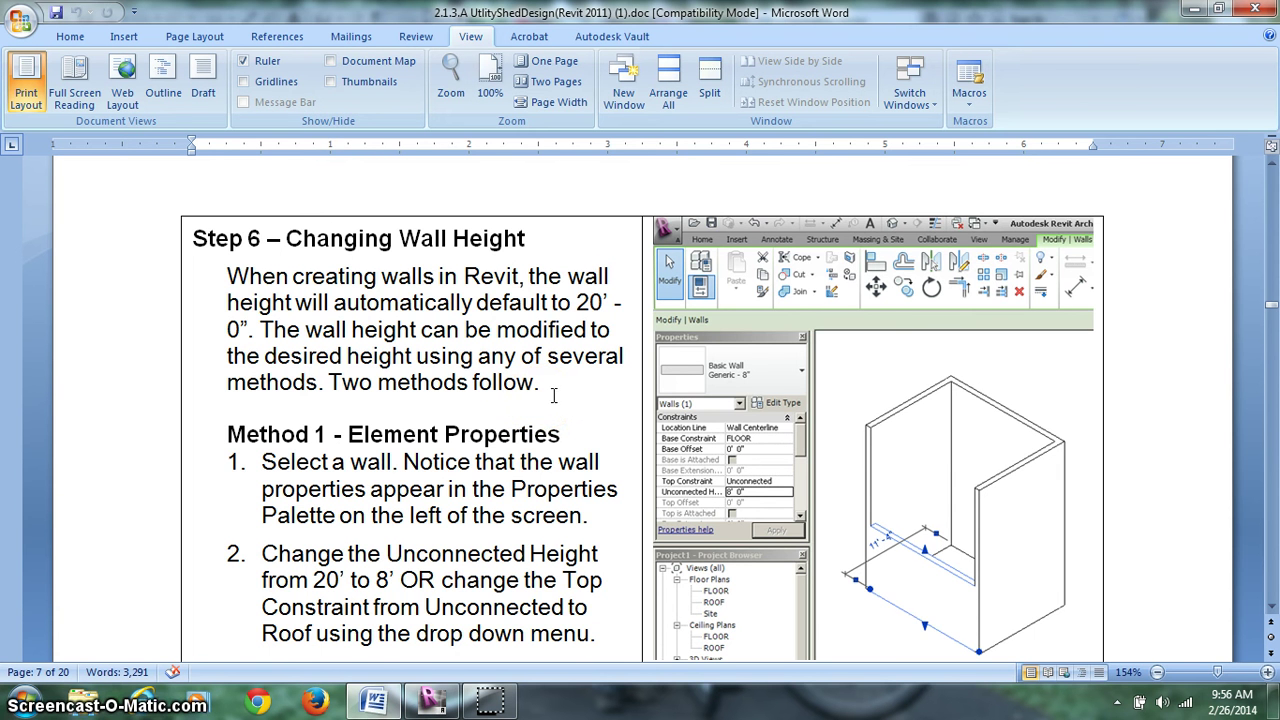
pyautogui.scroll(-2, 555, 395)
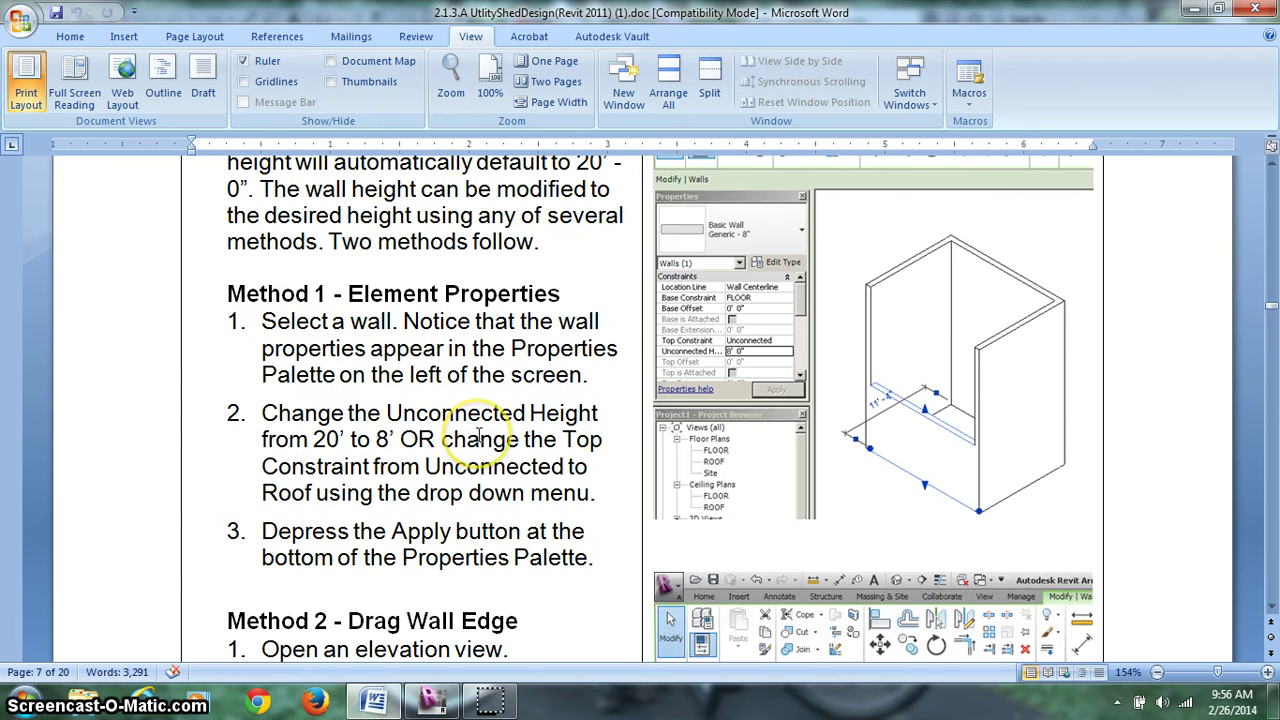
pyautogui.scroll(-4, 478, 437)
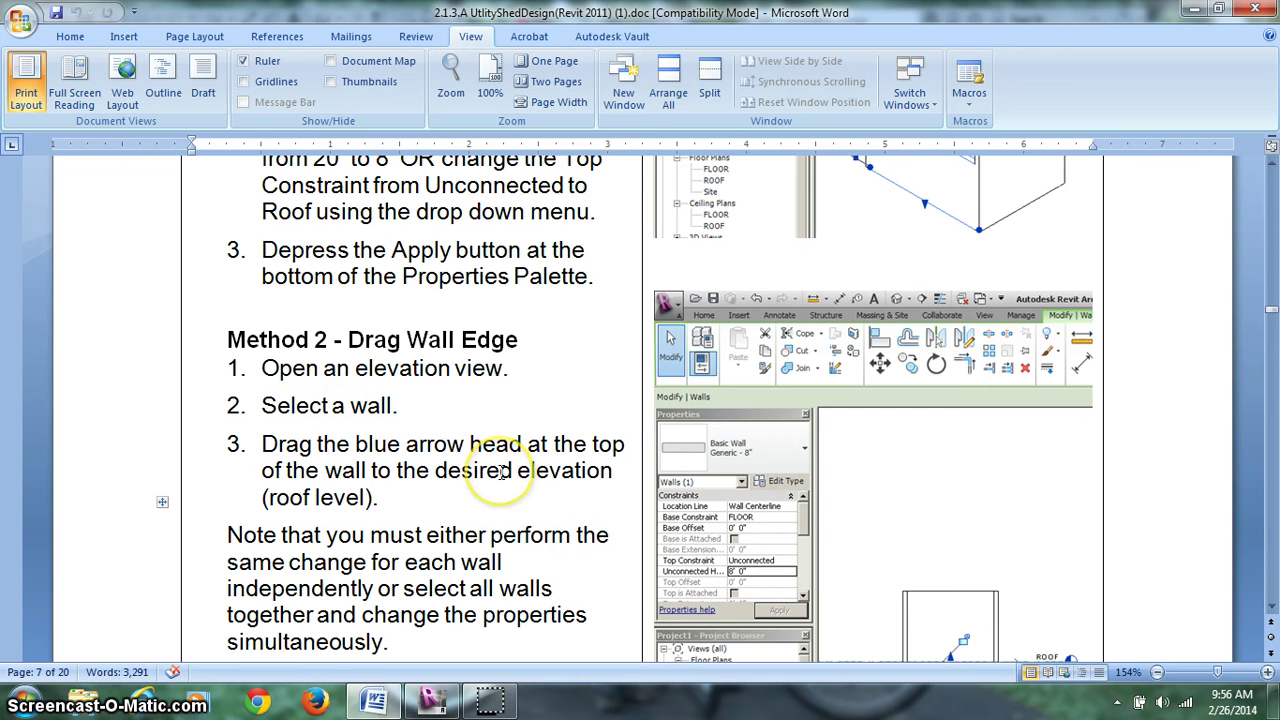
pyautogui.scroll(-1, 502, 473)
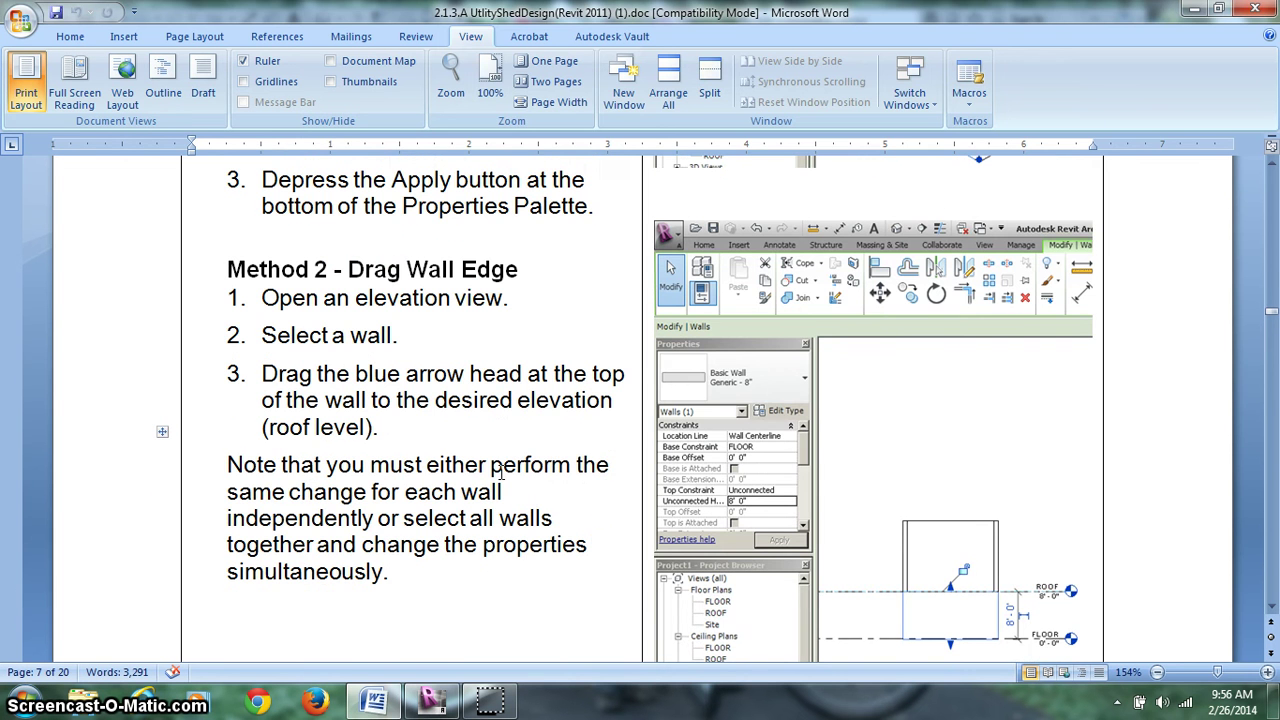
# Drag the front-left wall's top down to about 9' 3" in the 3D view
pyautogui.click(430, 700)
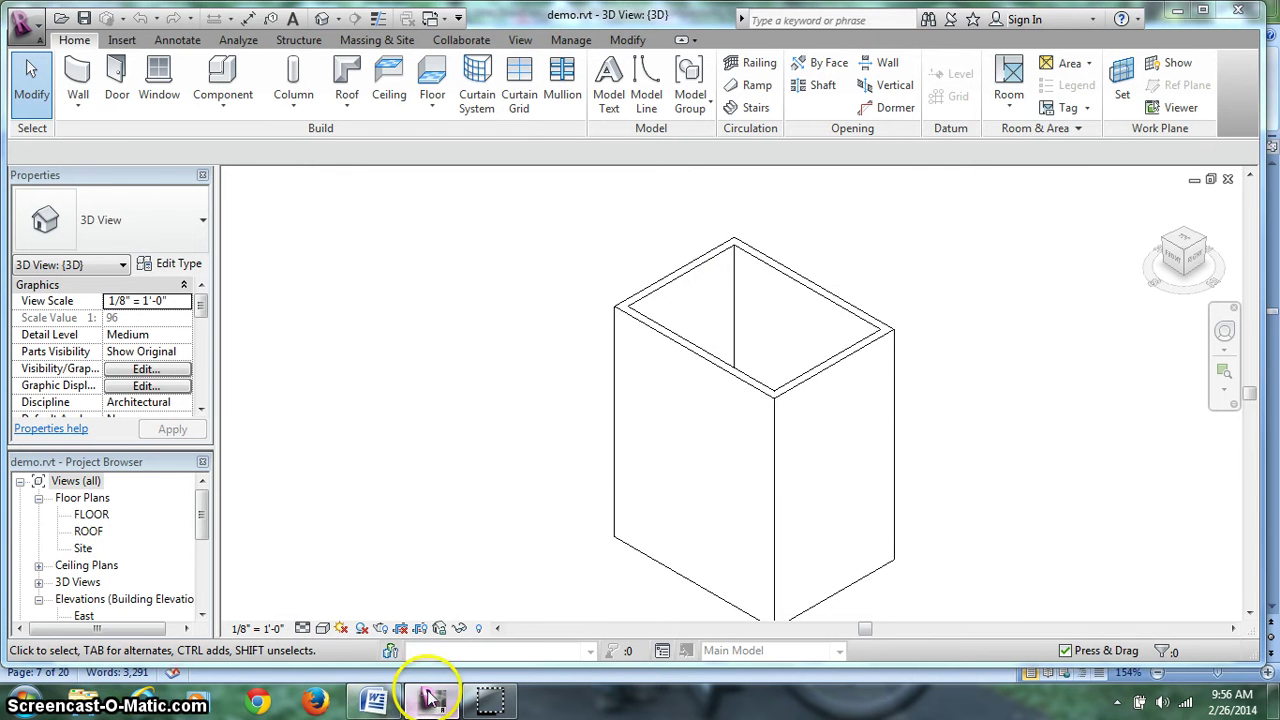
pyautogui.click(713, 369)
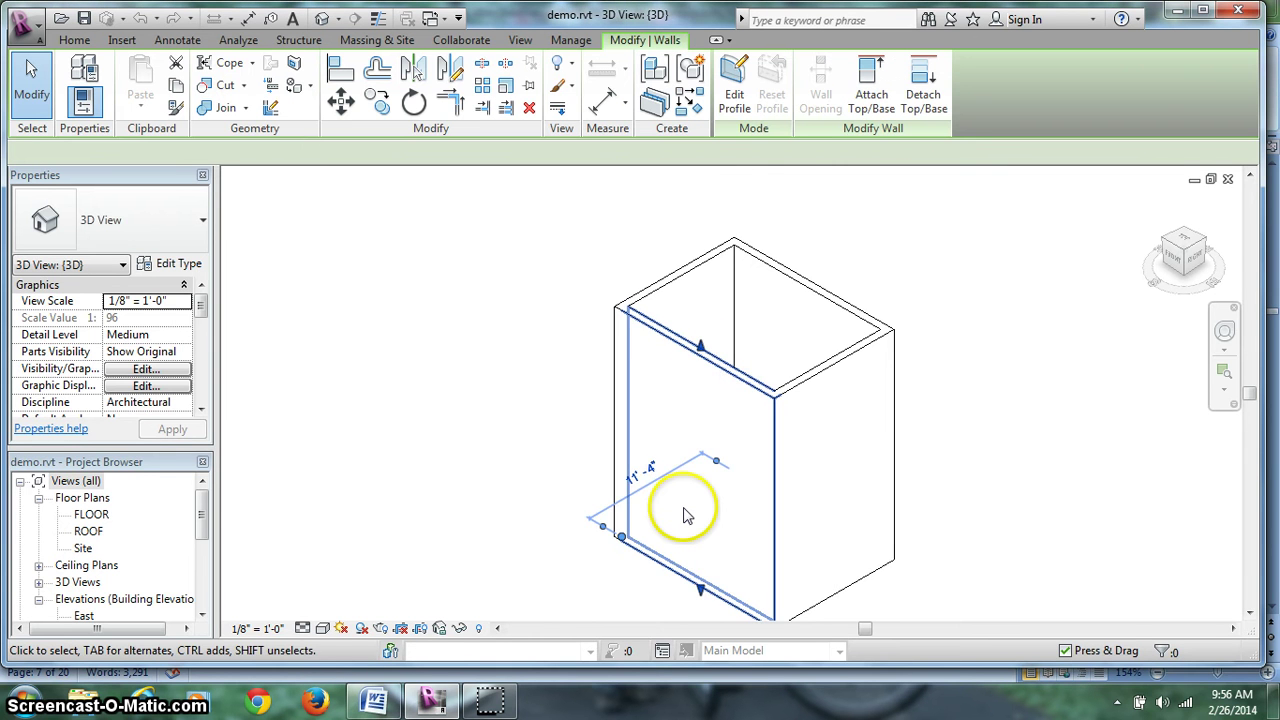
pyautogui.click(698, 350)
pyautogui.moveTo(700, 350); pyautogui.dragTo(695, 476)
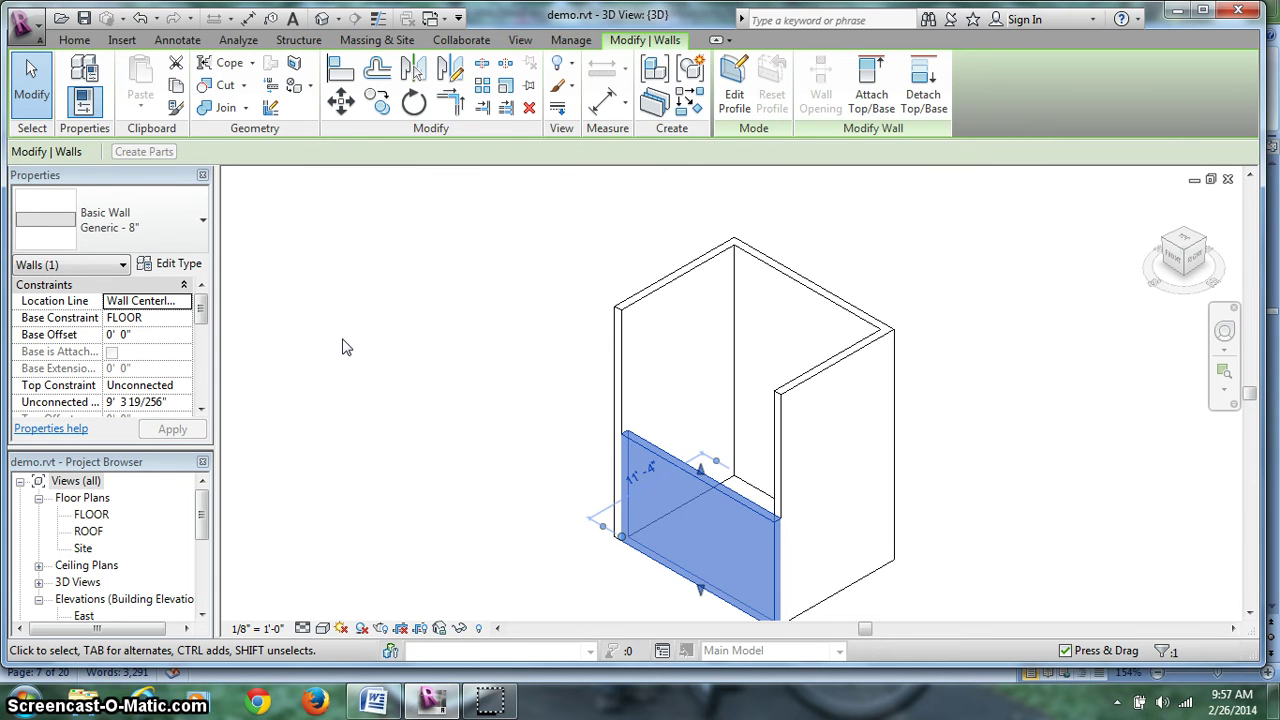
# Undo the wall lowering, then open the North elevation with the 20' 0" wall selected
pyautogui.click(342, 347)
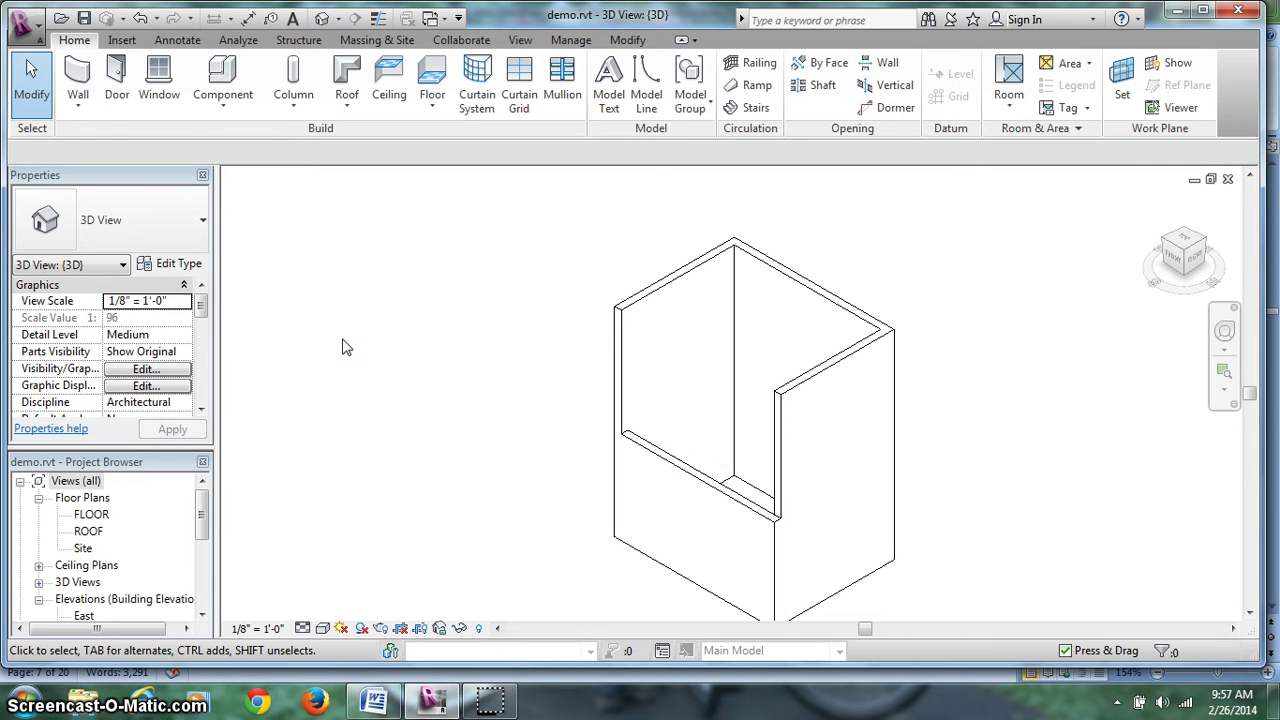
pyautogui.click(140, 20)
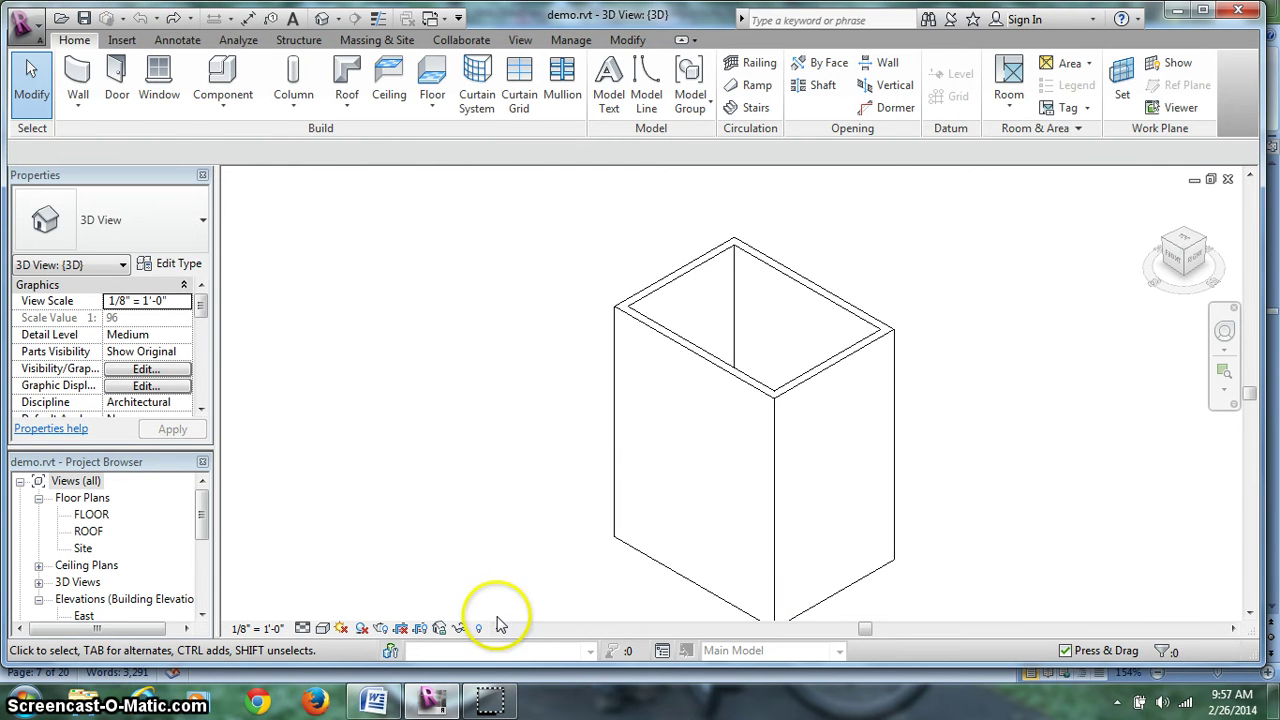
pyautogui.scroll(-1, 200, 537)
pyautogui.scroll(1, 157, 575)
pyautogui.doubleClick(88, 598)
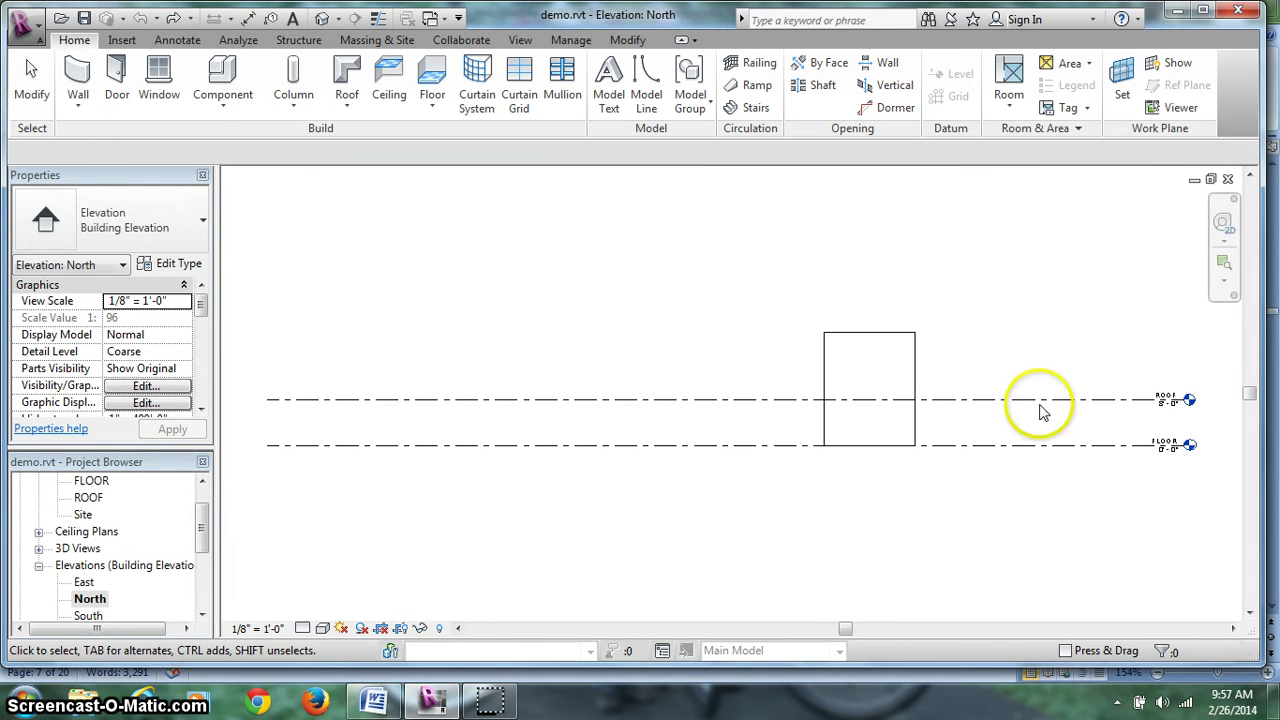
pyautogui.scroll(3, 1231, 411)
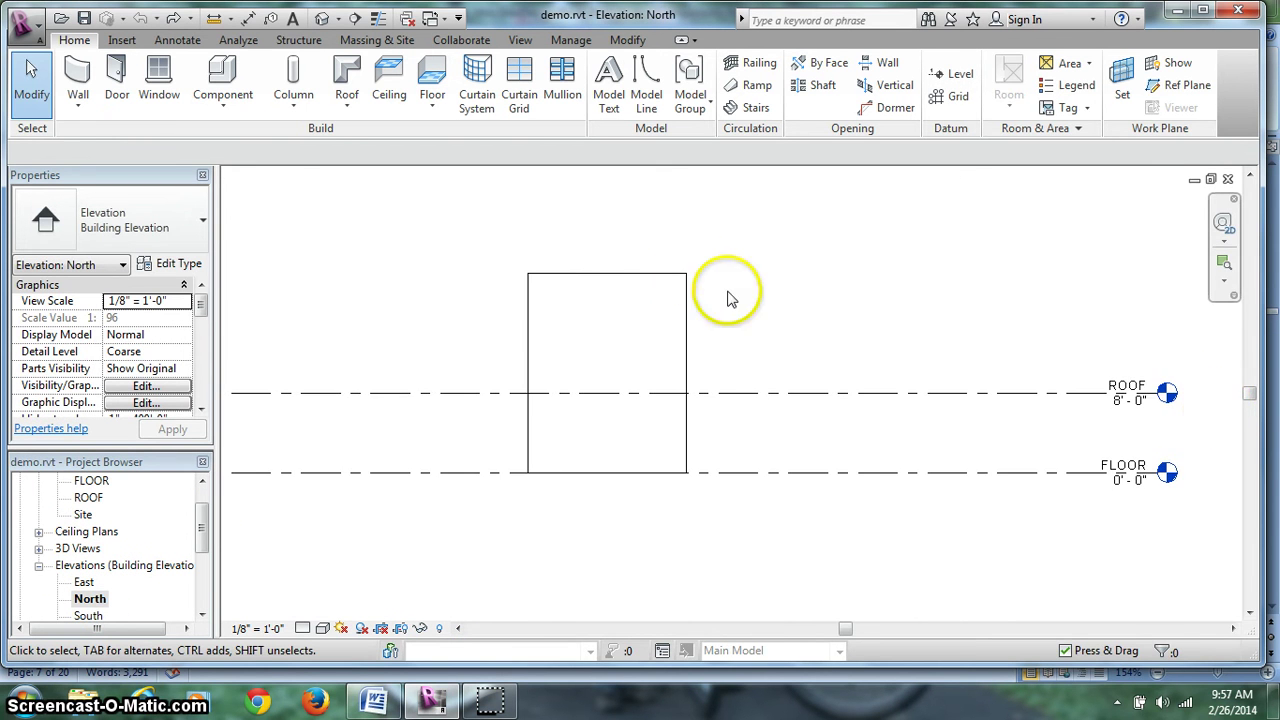
pyautogui.click(619, 284)
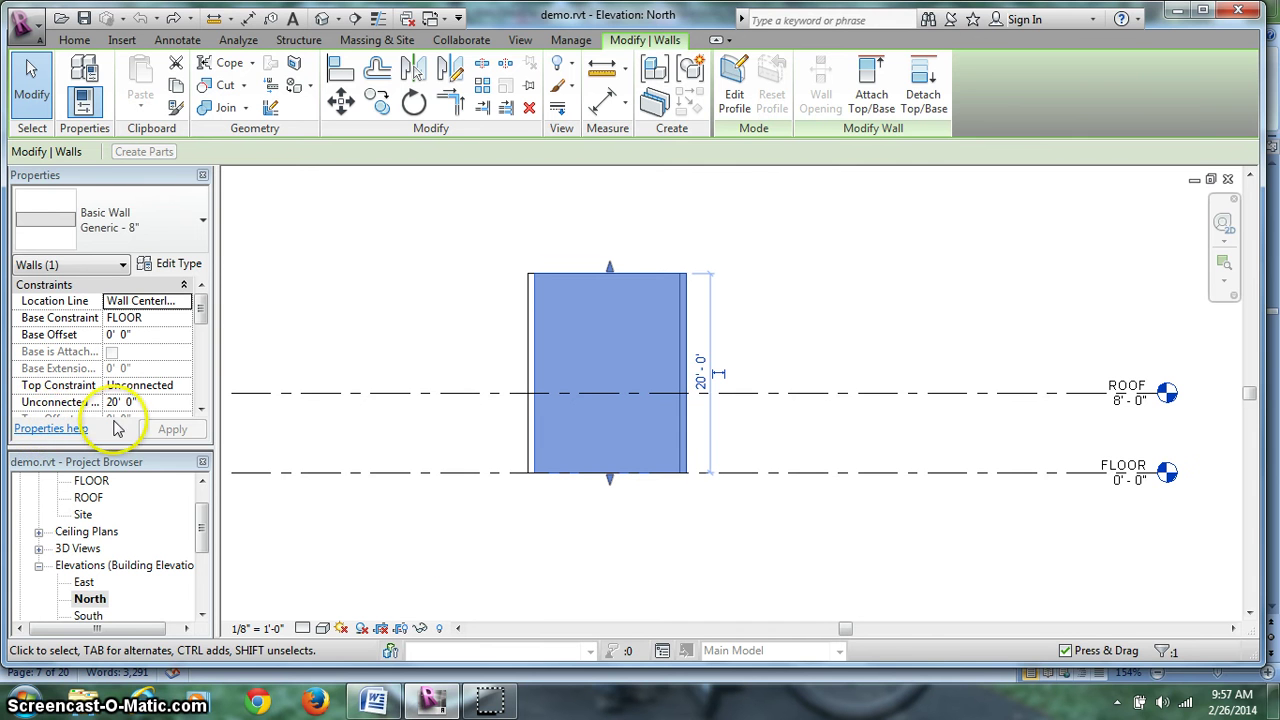
# Apply an Unconnected Height of 8' 0" to the wall, then undo the edit
pyautogui.click(146, 402)
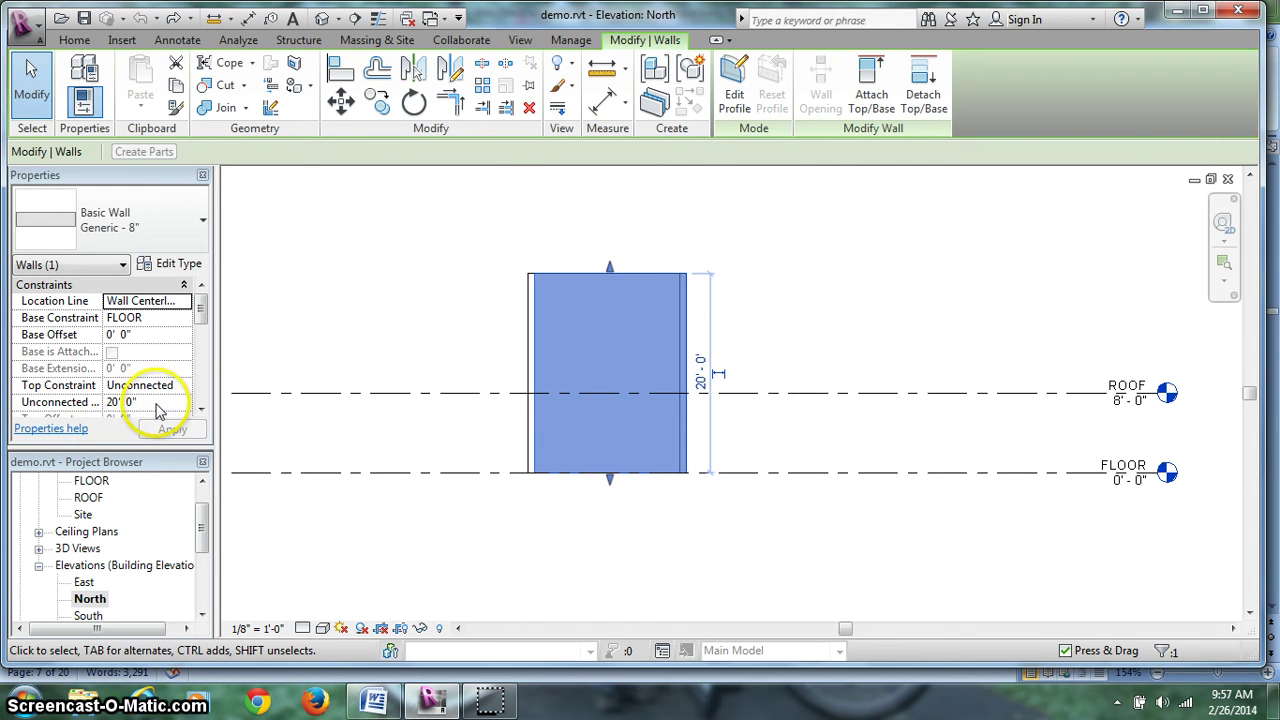
pyautogui.write('8\' 0"')
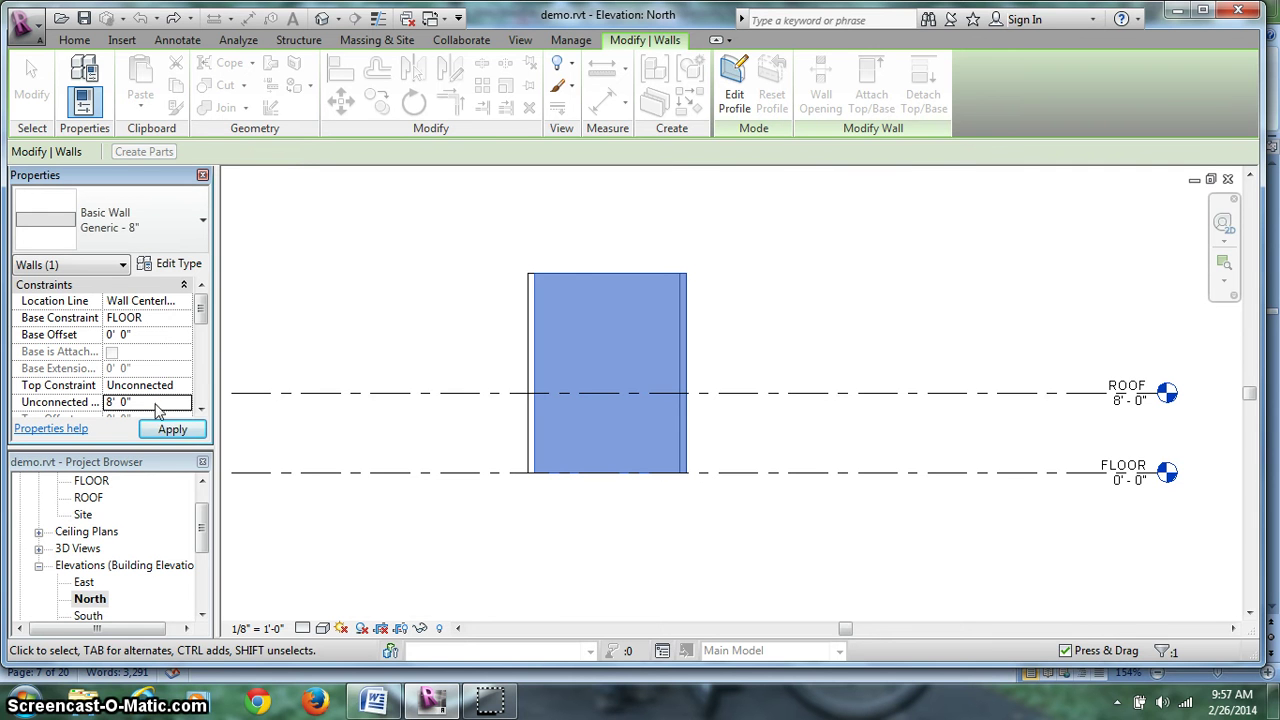
pyautogui.click(177, 431)
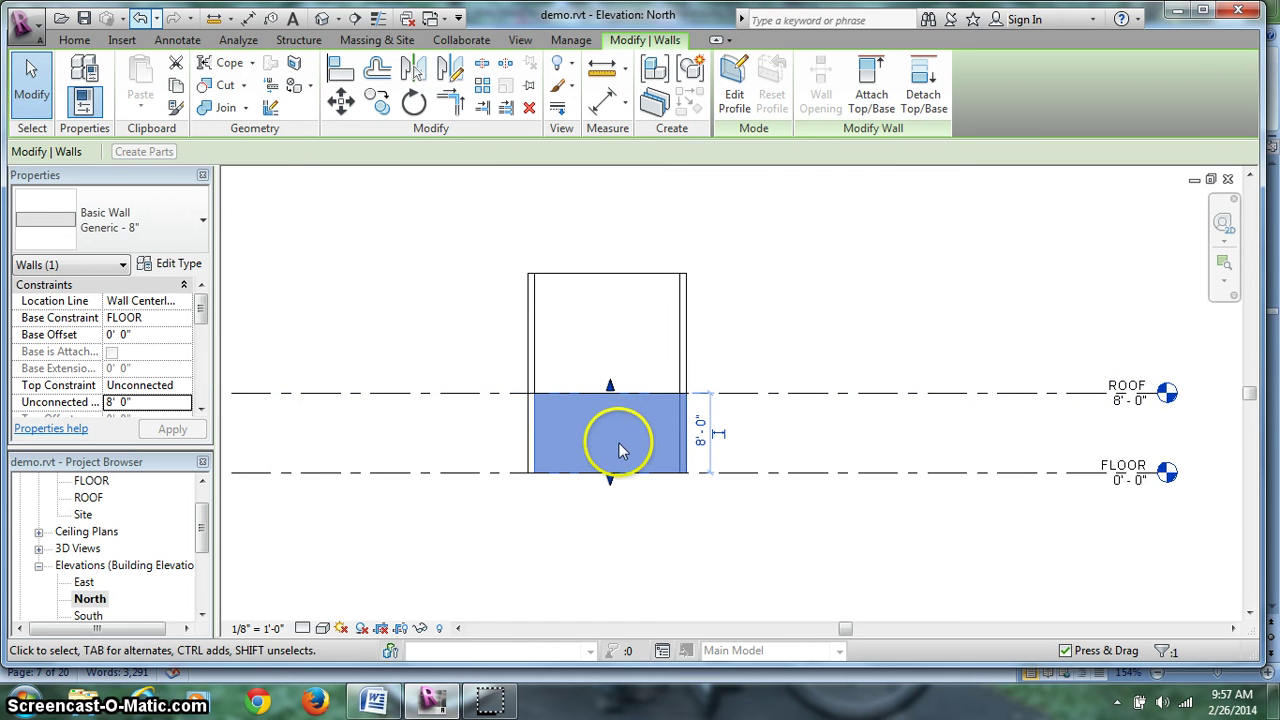
pyautogui.click(376, 545)
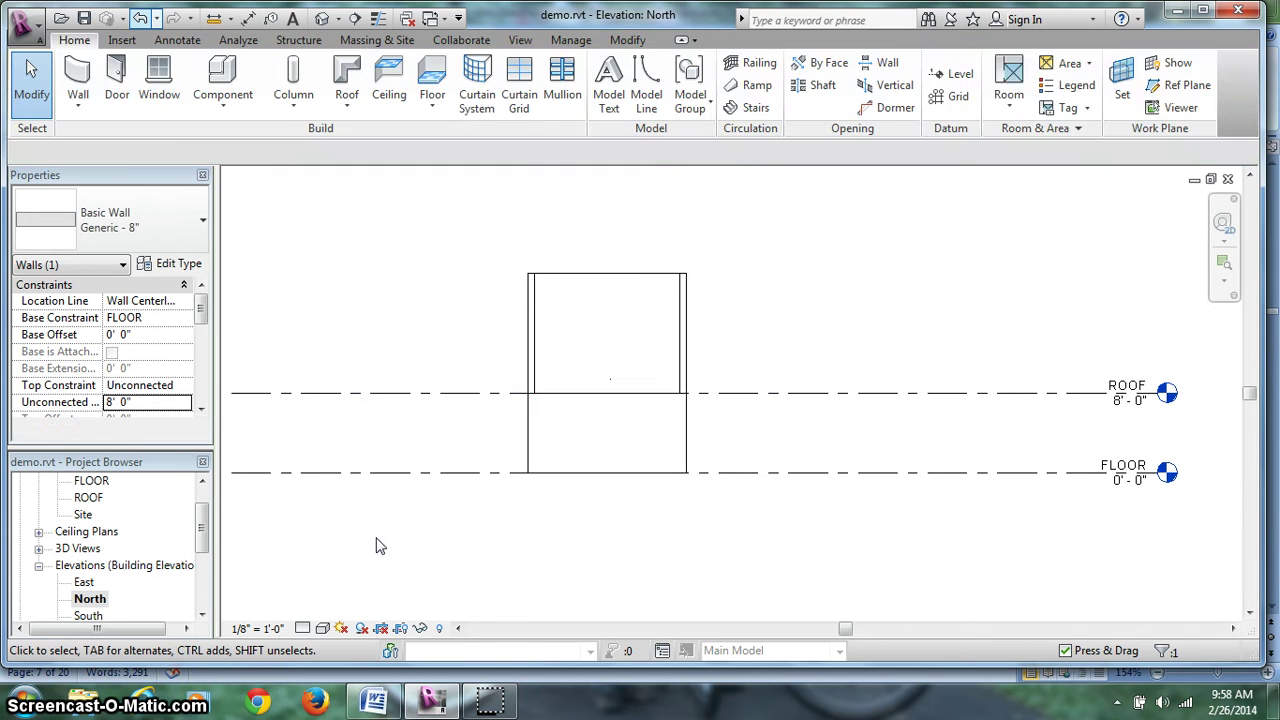
pyautogui.click(143, 19)
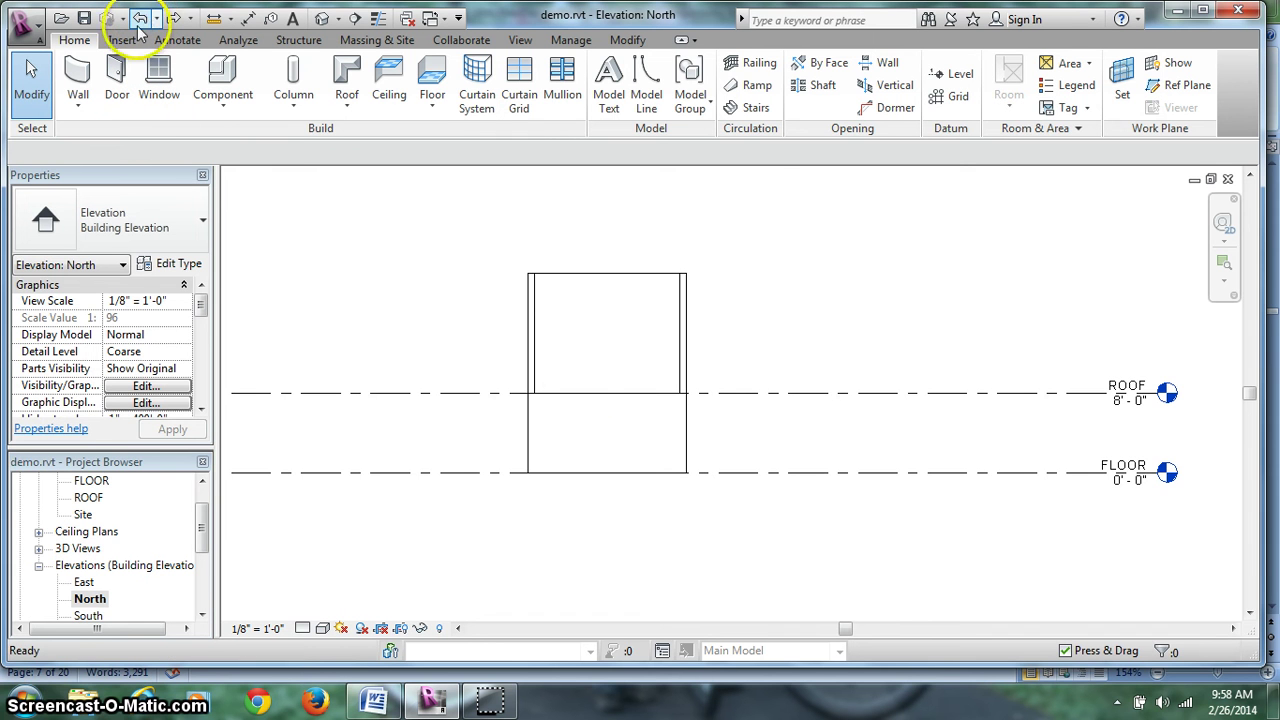
# Restore the wall to 20' 0" and set its Top Constraint to Up to level: ROOF
pyautogui.click(143, 19)
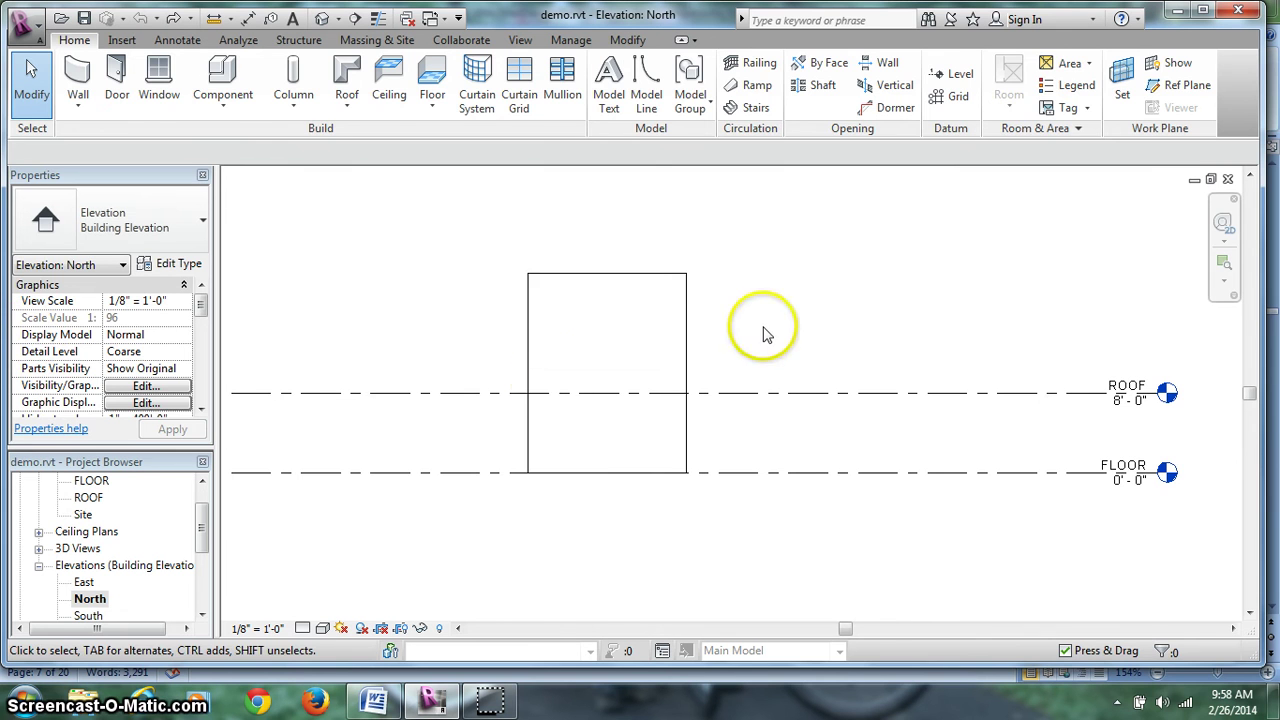
pyautogui.click(686, 314)
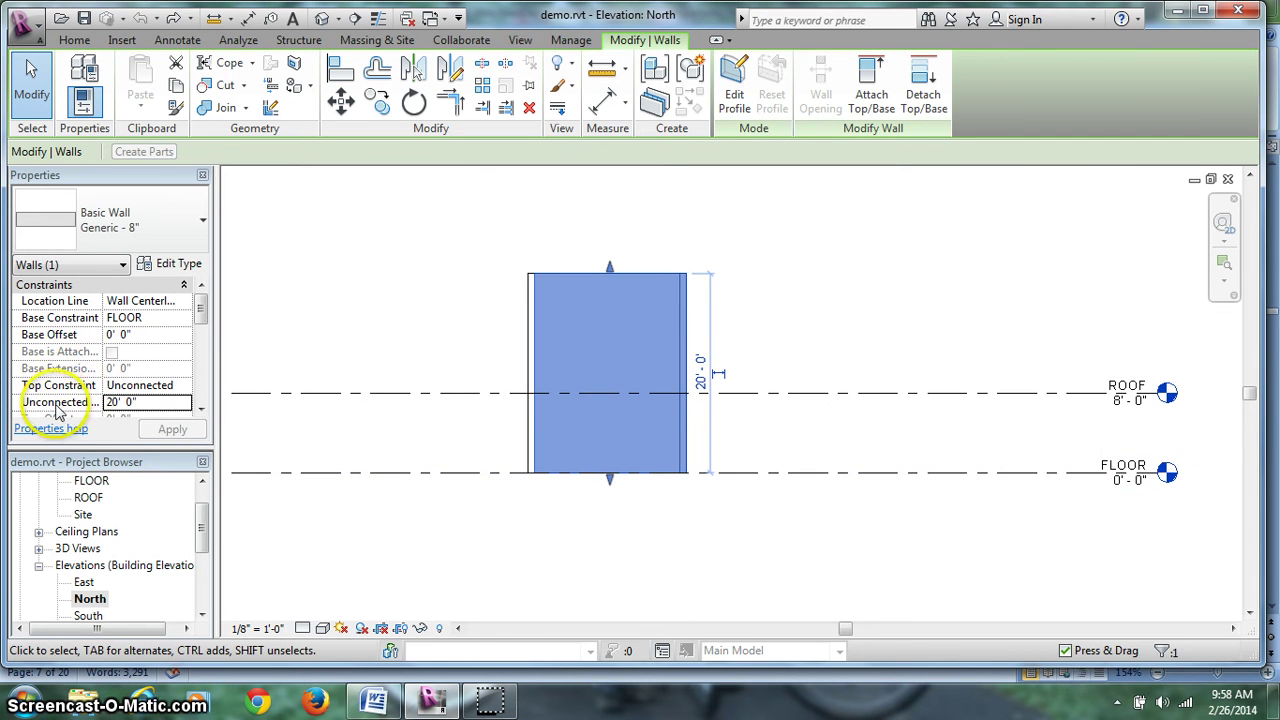
pyautogui.click(134, 386)
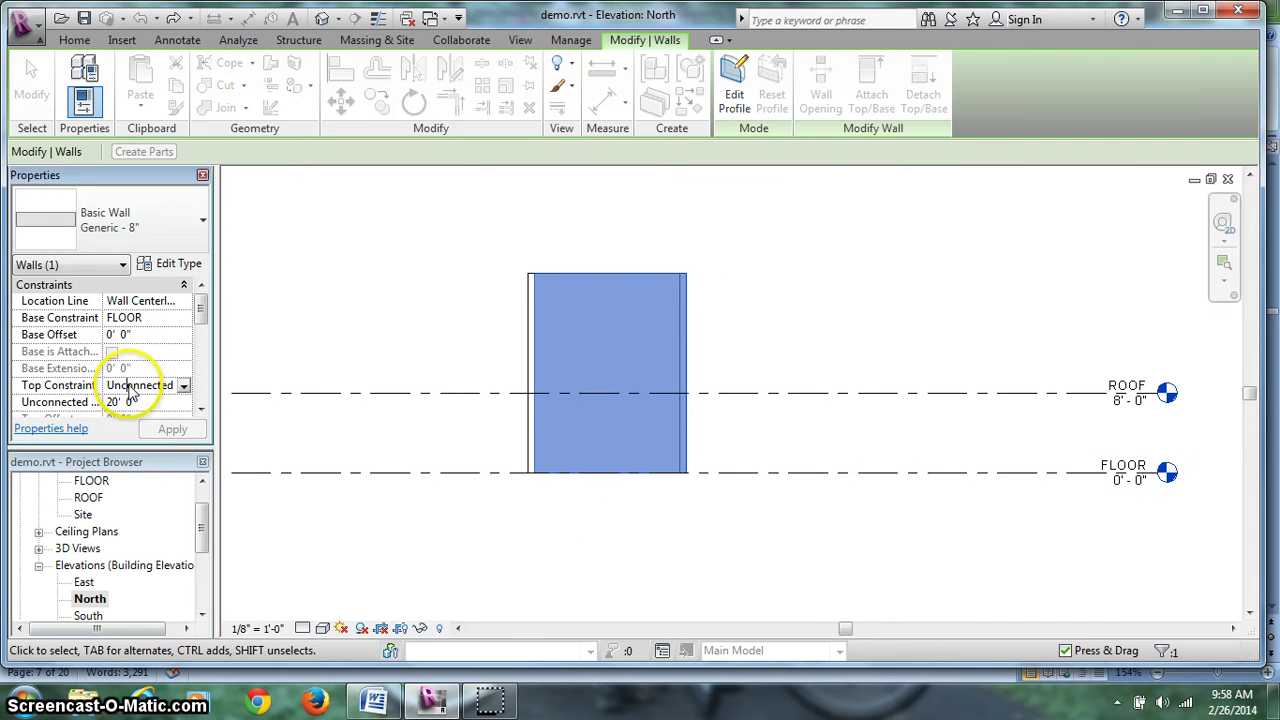
pyautogui.click(183, 387)
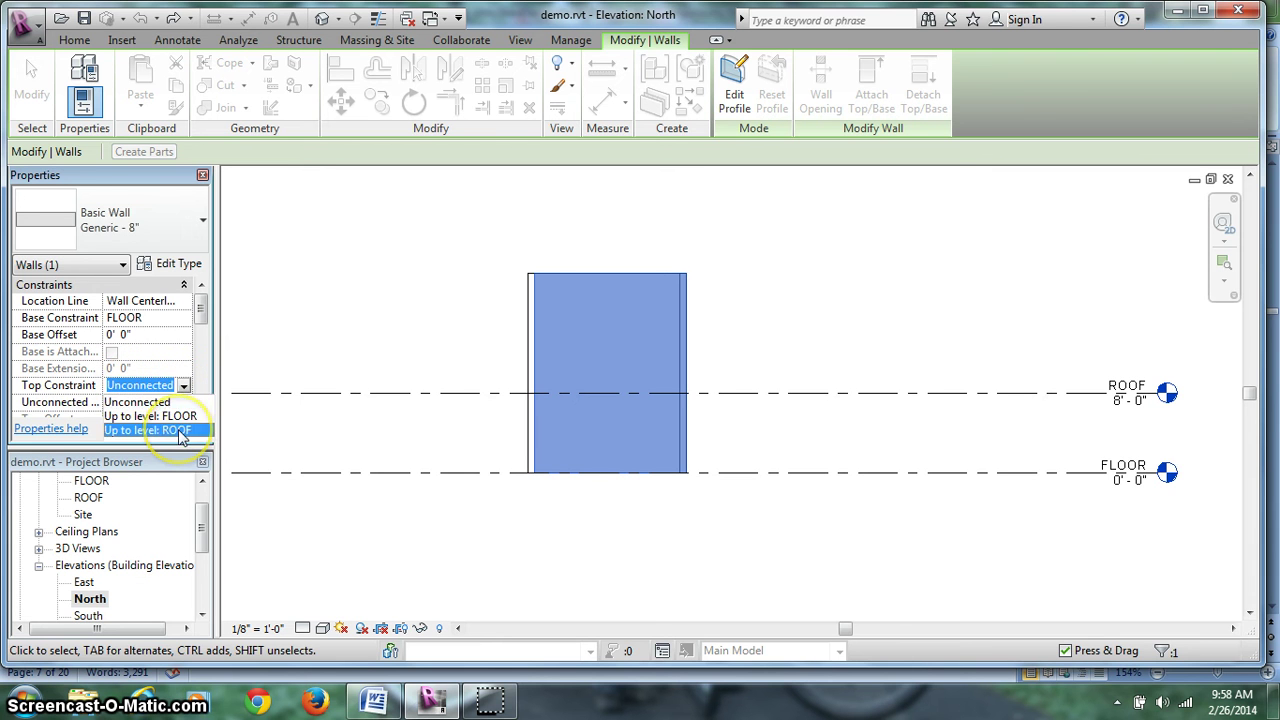
pyautogui.click(178, 431)
pyautogui.click(172, 430)
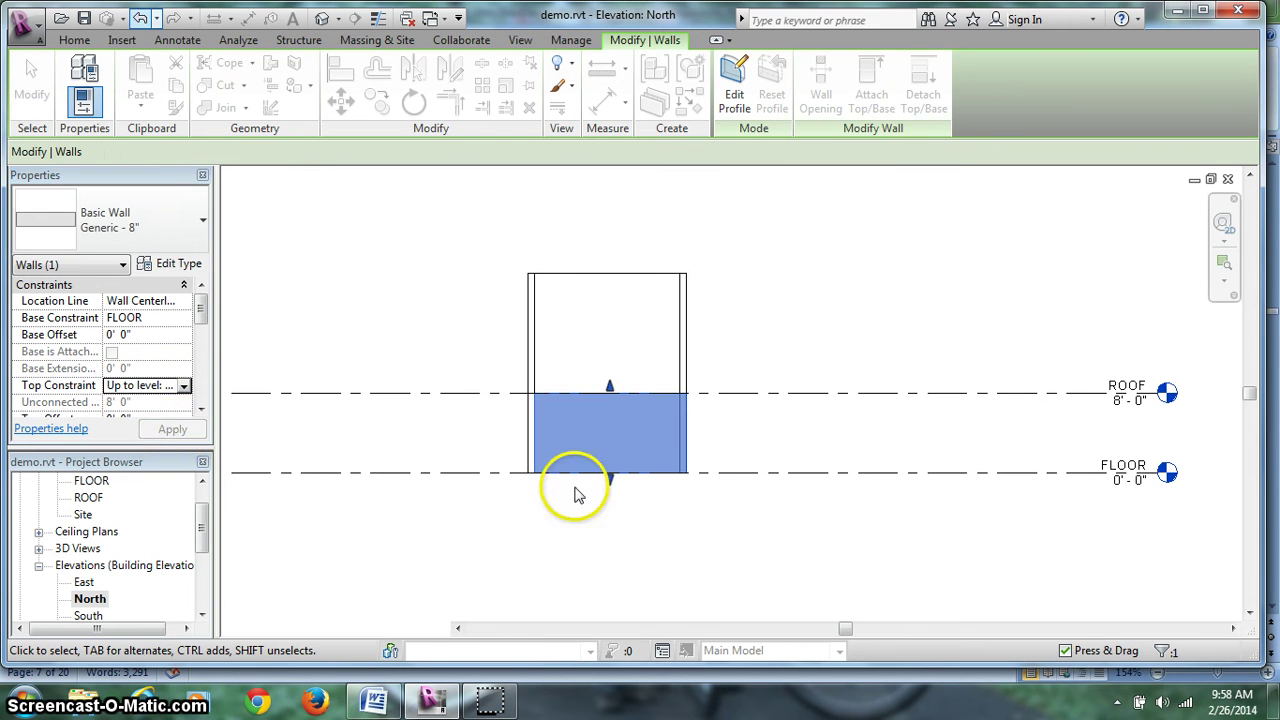
pyautogui.click(1128, 398)
# Raise the ROOF level to 10' 0" and orbit the {3D} view to see the wall follow
pyautogui.click(1139, 408)
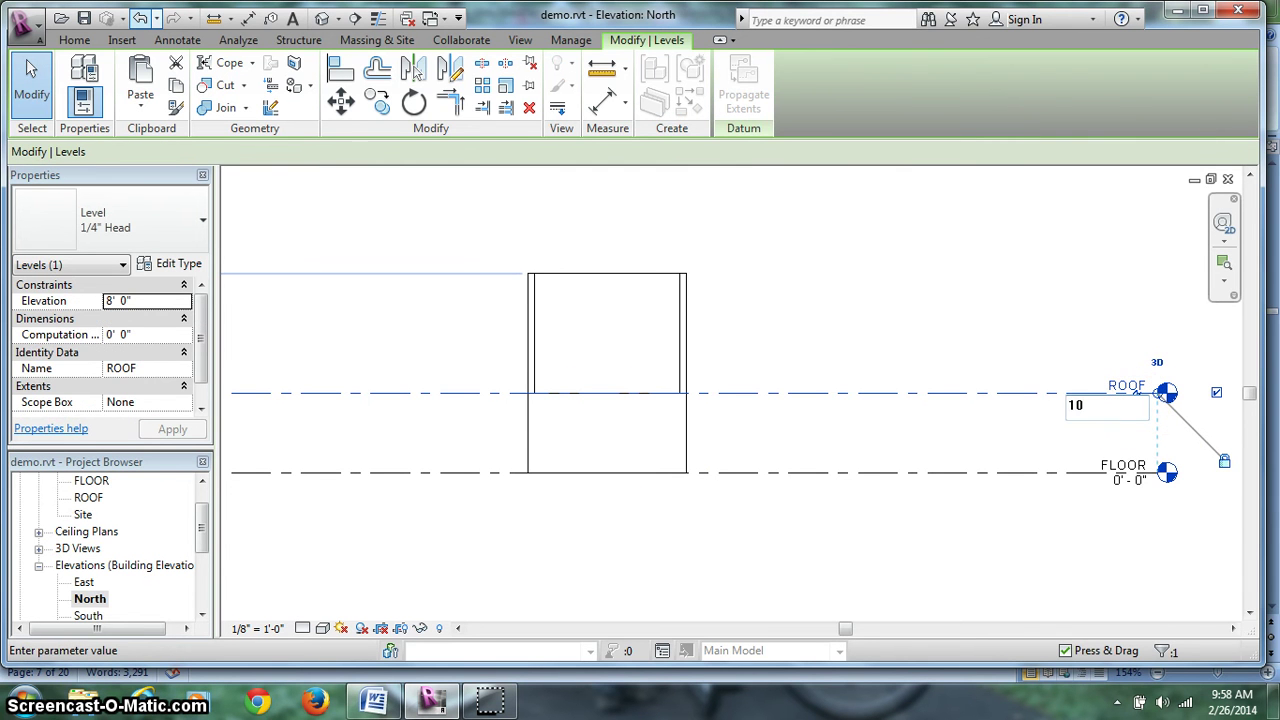
pyautogui.press('Return')
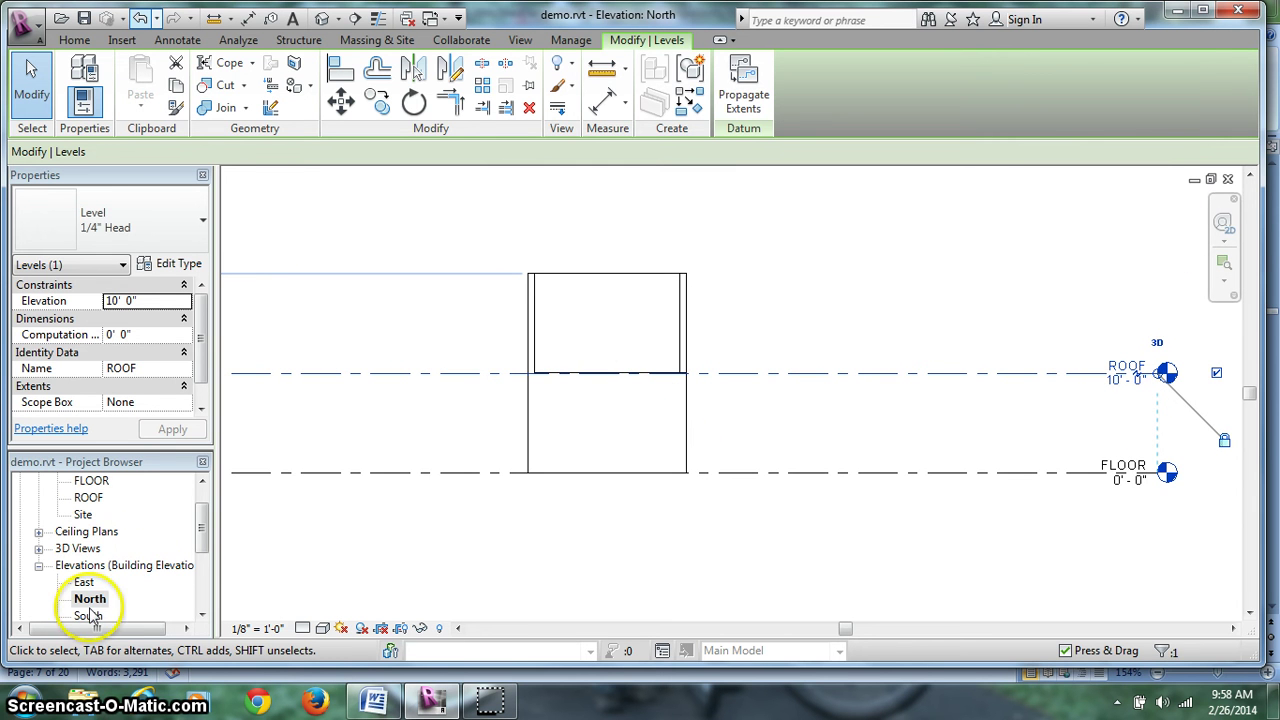
pyautogui.click(38, 548)
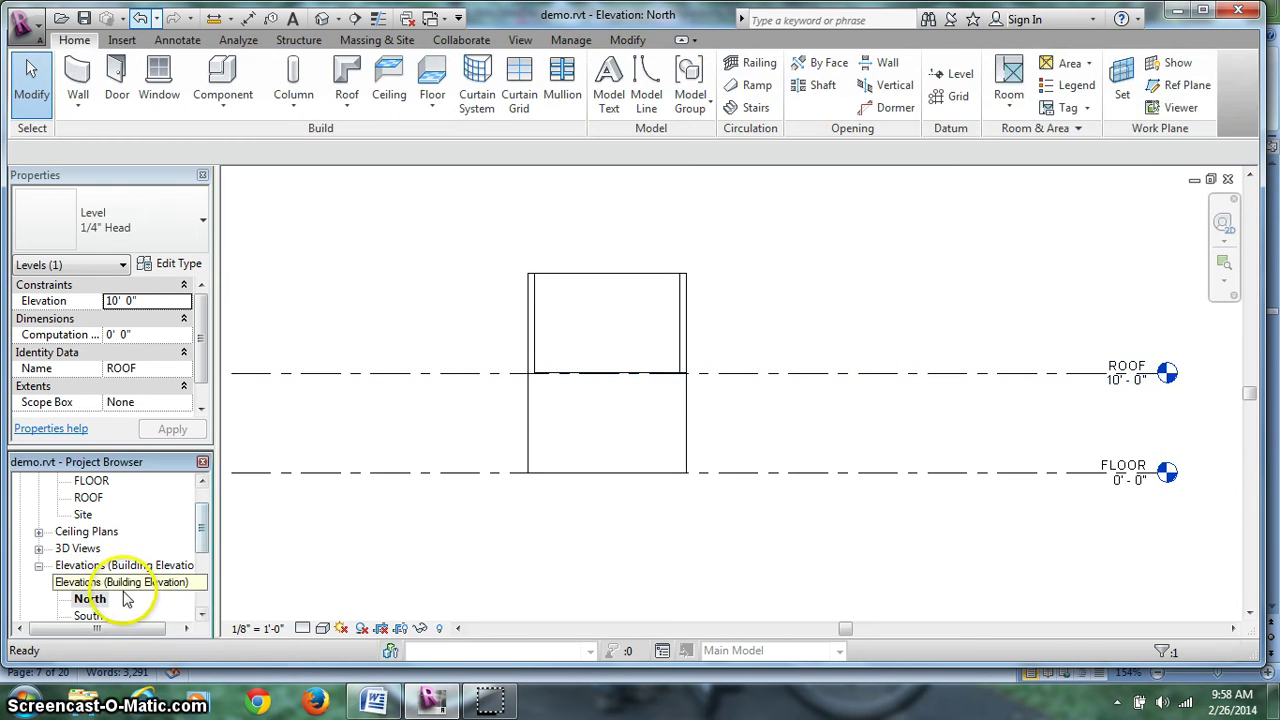
pyautogui.doubleClick(85, 566)
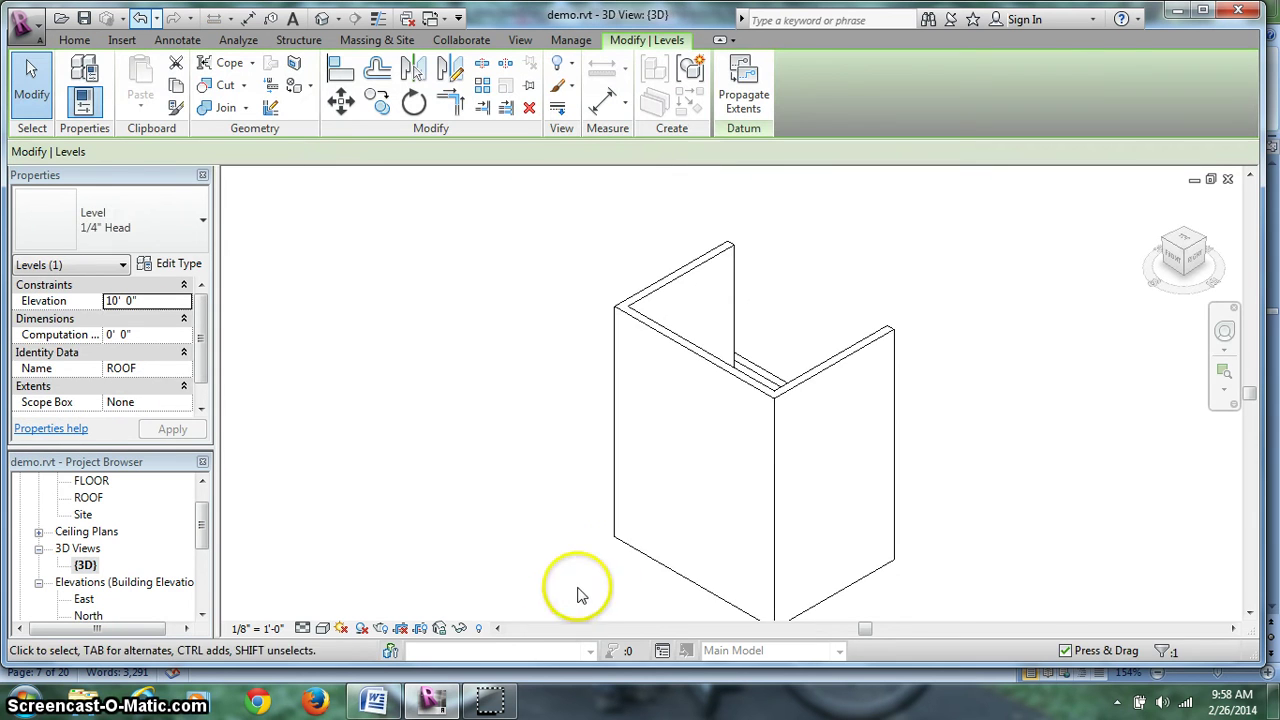
pyautogui.click(1213, 262)
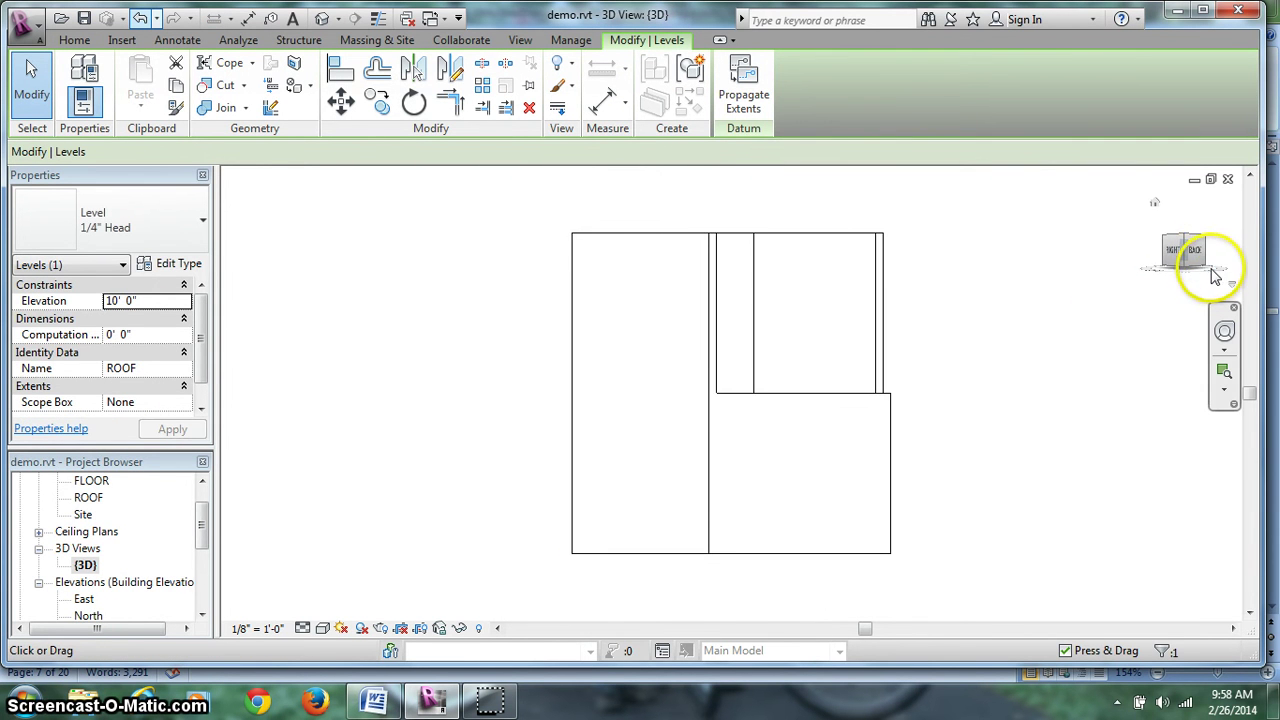
pyautogui.click(1211, 270)
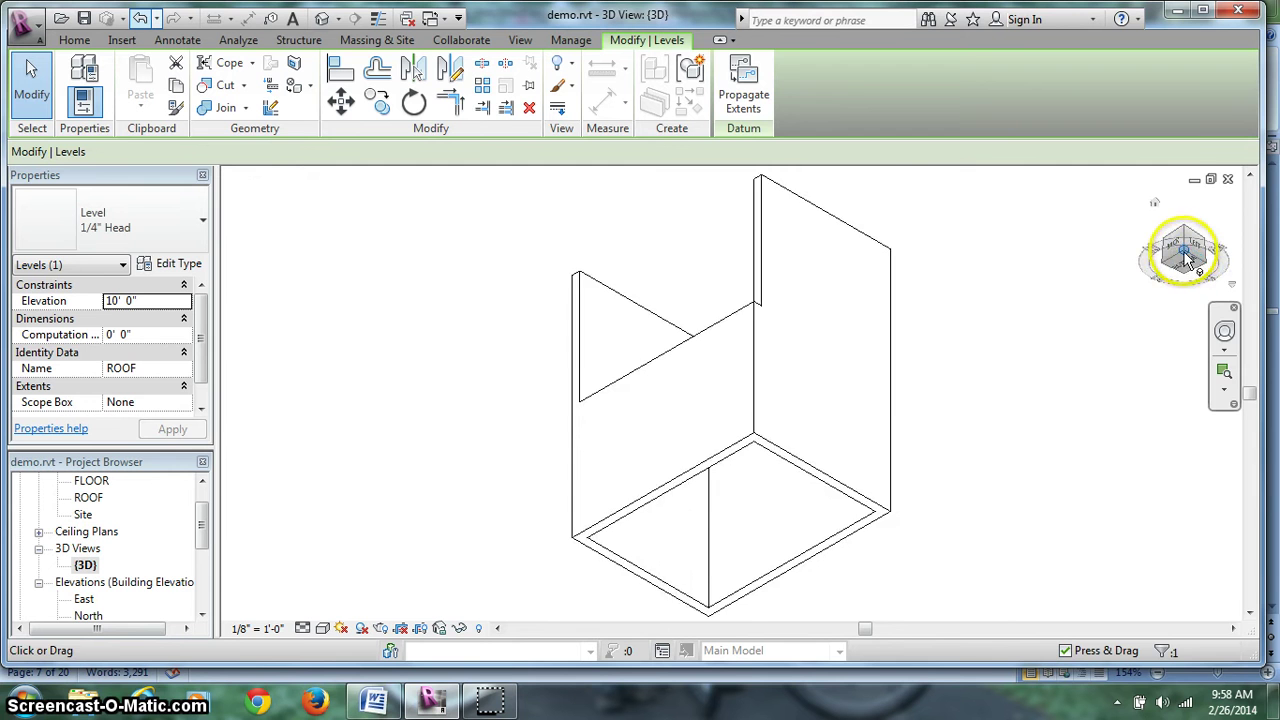
pyautogui.moveTo(1171, 271); pyautogui.dragTo(1180, 390)
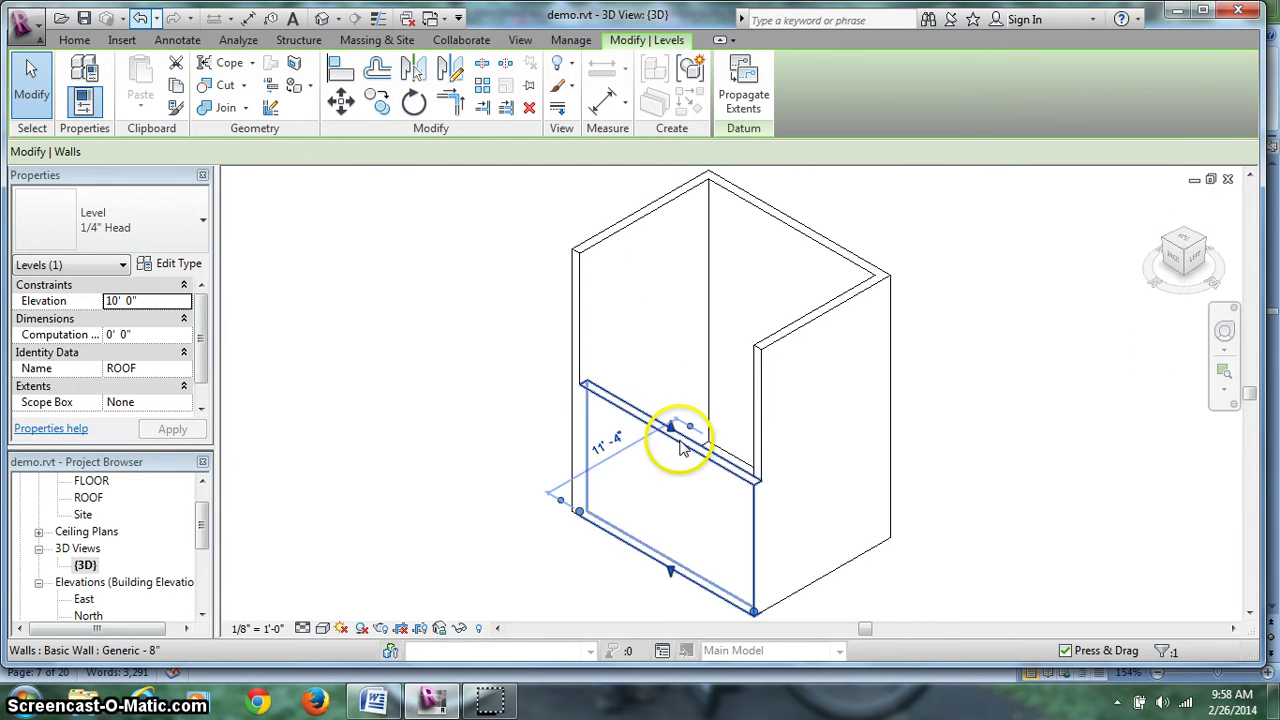
# Commit the front wall's top constraint to ROOF and open the ROOF floor plan
pyautogui.click(680, 437)
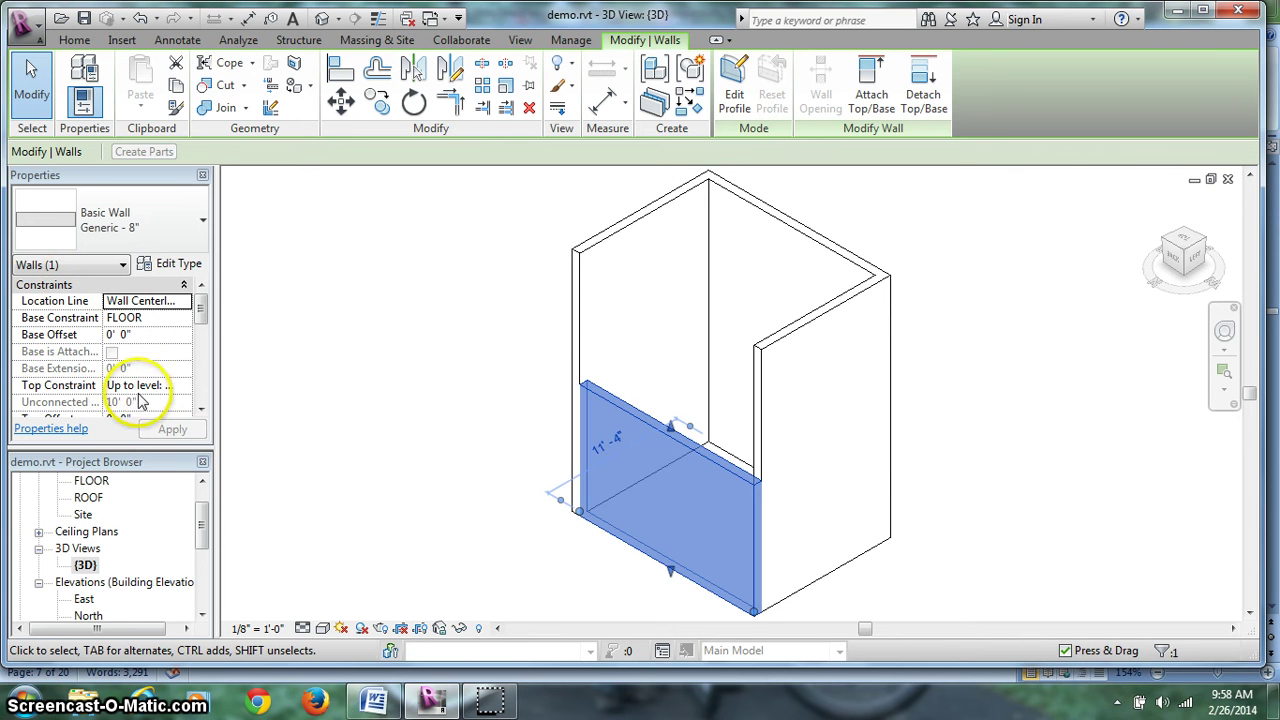
pyautogui.click(135, 386)
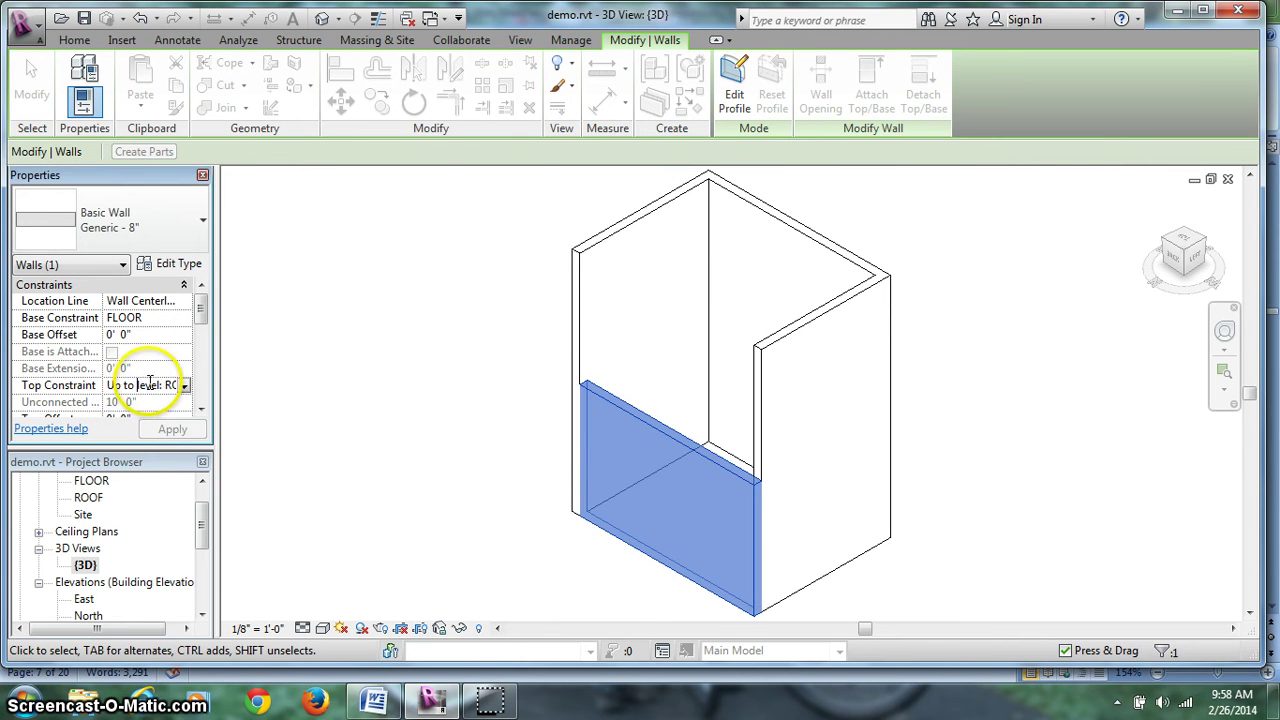
pyautogui.click(166, 428)
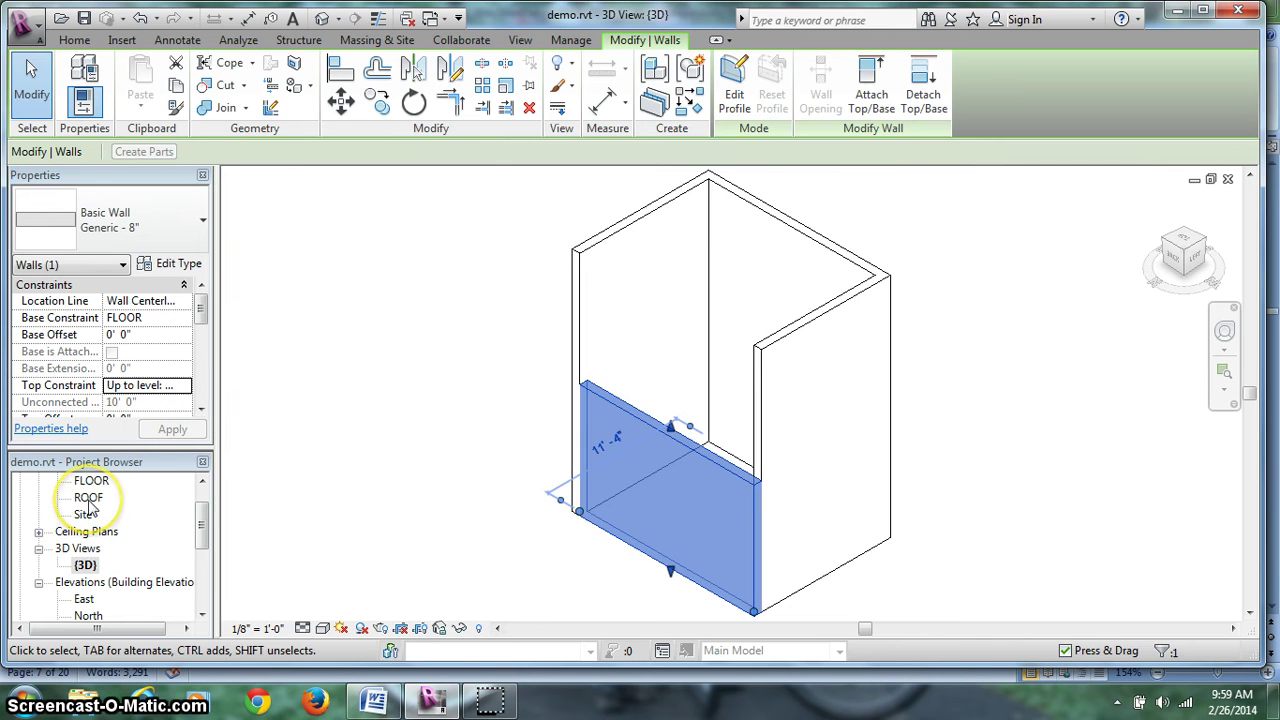
pyautogui.doubleClick(88, 499)
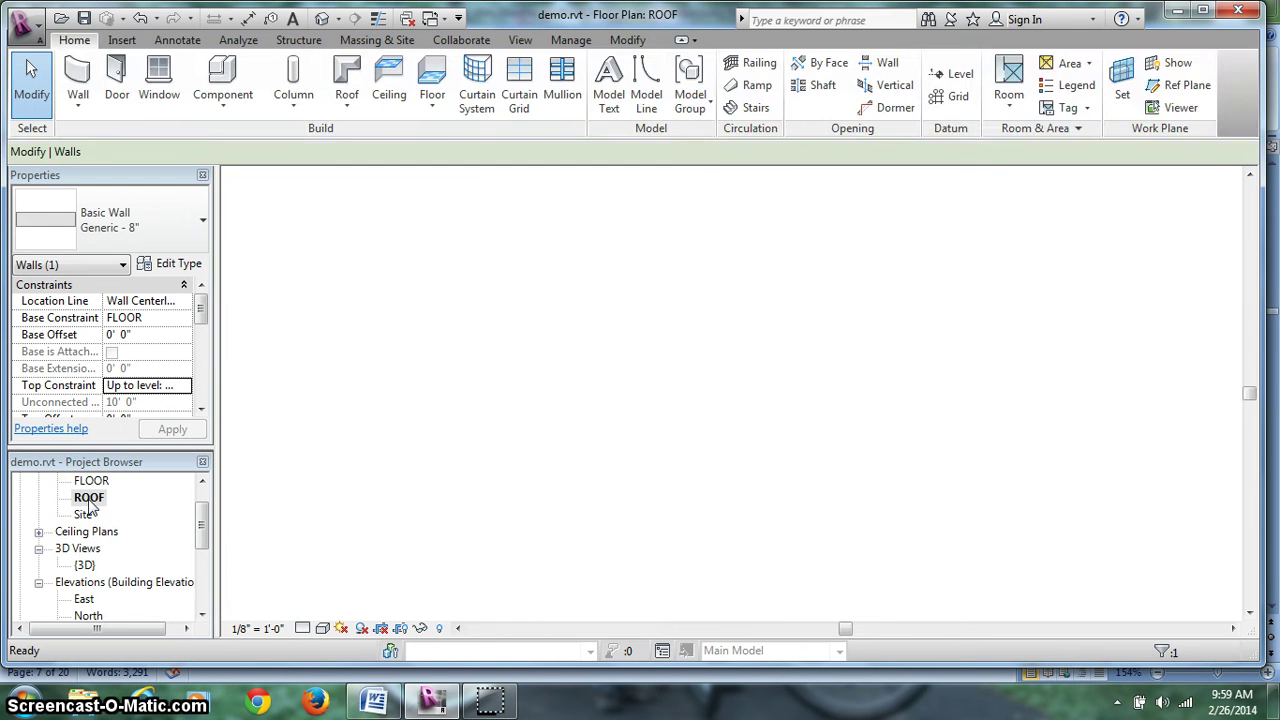
pyautogui.moveTo(196, 523); pyautogui.dragTo(194, 543)
# In the South elevation, change the ROOF level's elevation from 10' 0" to 8' 0"
pyautogui.click(87, 566)
pyautogui.doubleClick(87, 566)
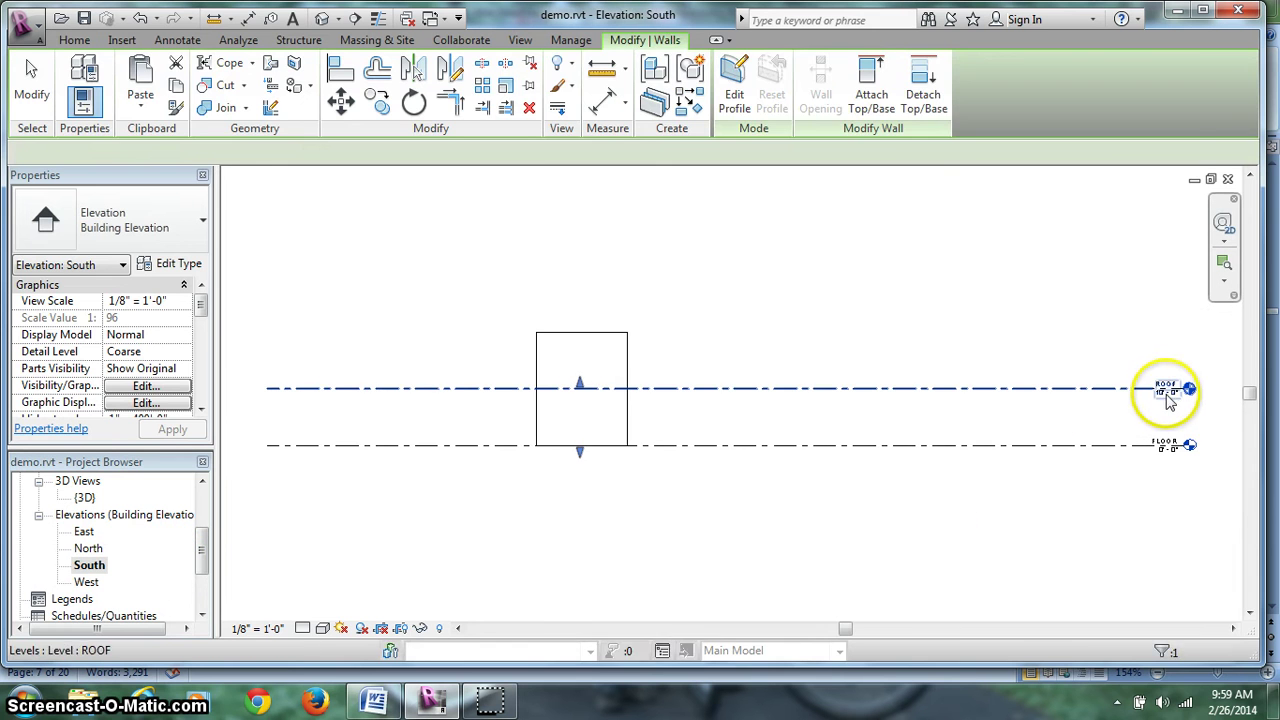
pyautogui.click(1168, 392)
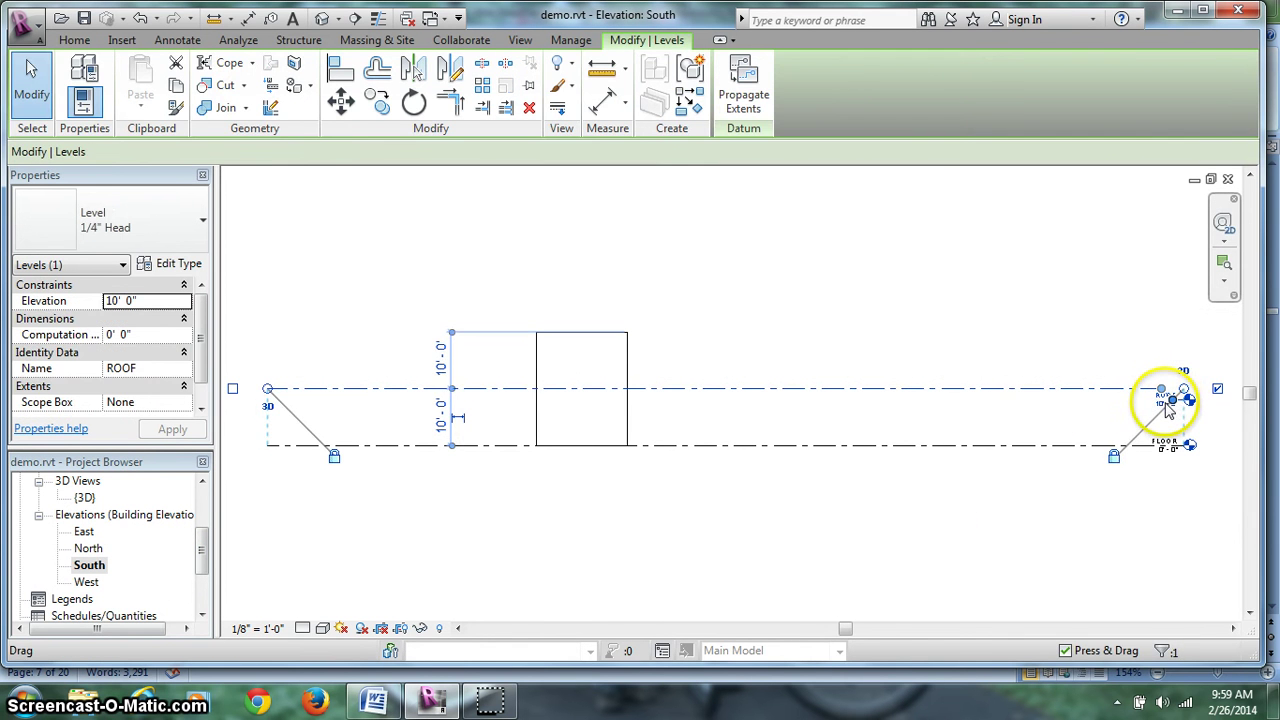
pyautogui.press('Escape')
pyautogui.click(140, 18)
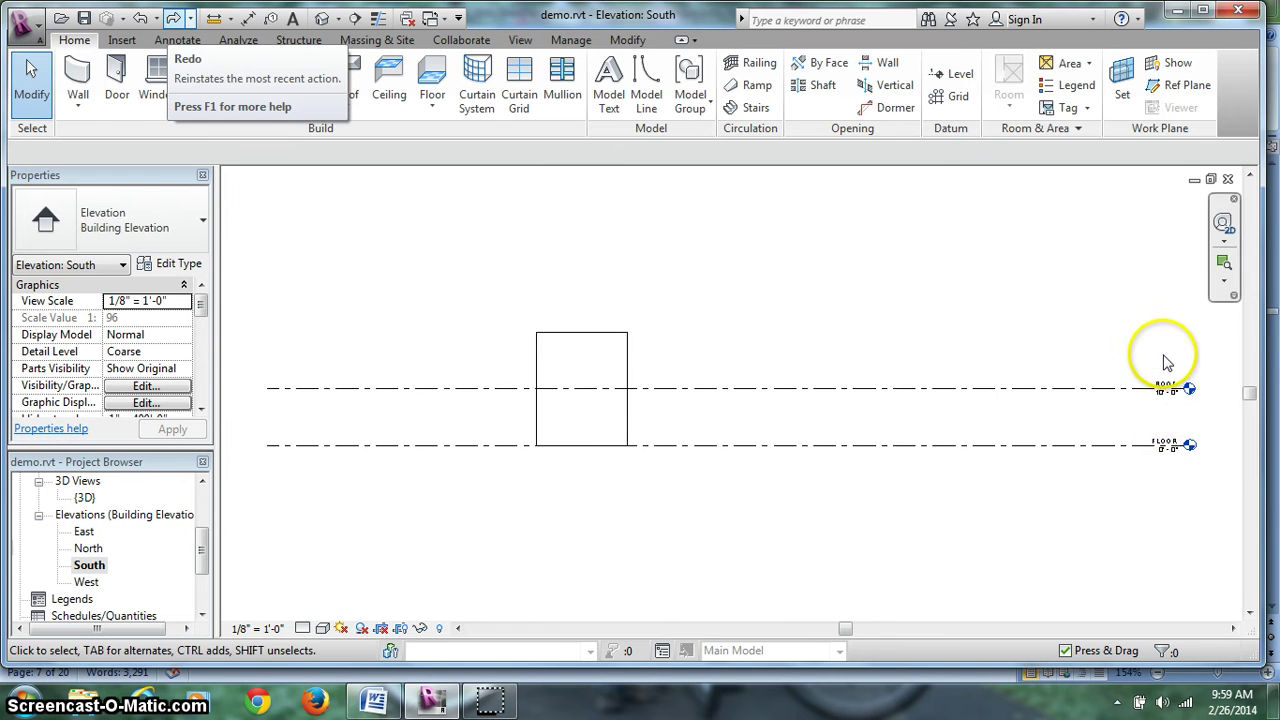
pyautogui.scroll(2, 1190, 405)
pyautogui.doubleClick(1150, 392)
pyautogui.write('8')
pyautogui.press('Return')
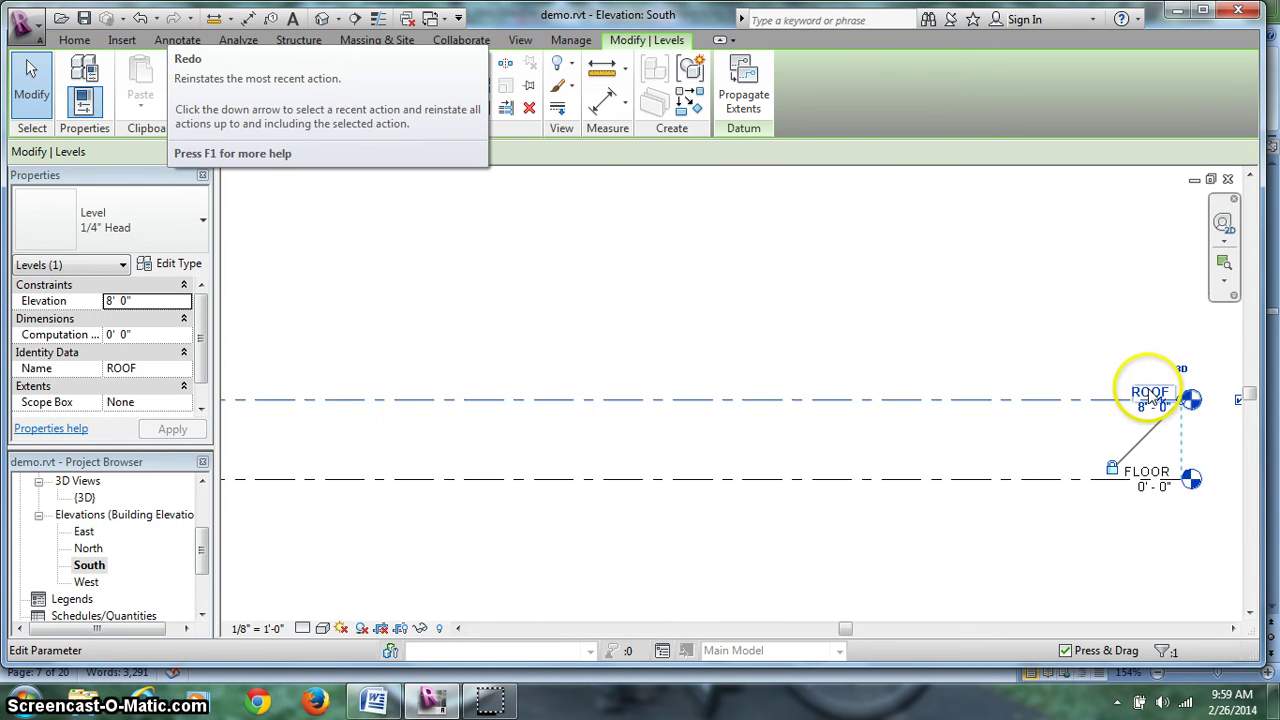
pyautogui.scroll(-3, 1065, 390)
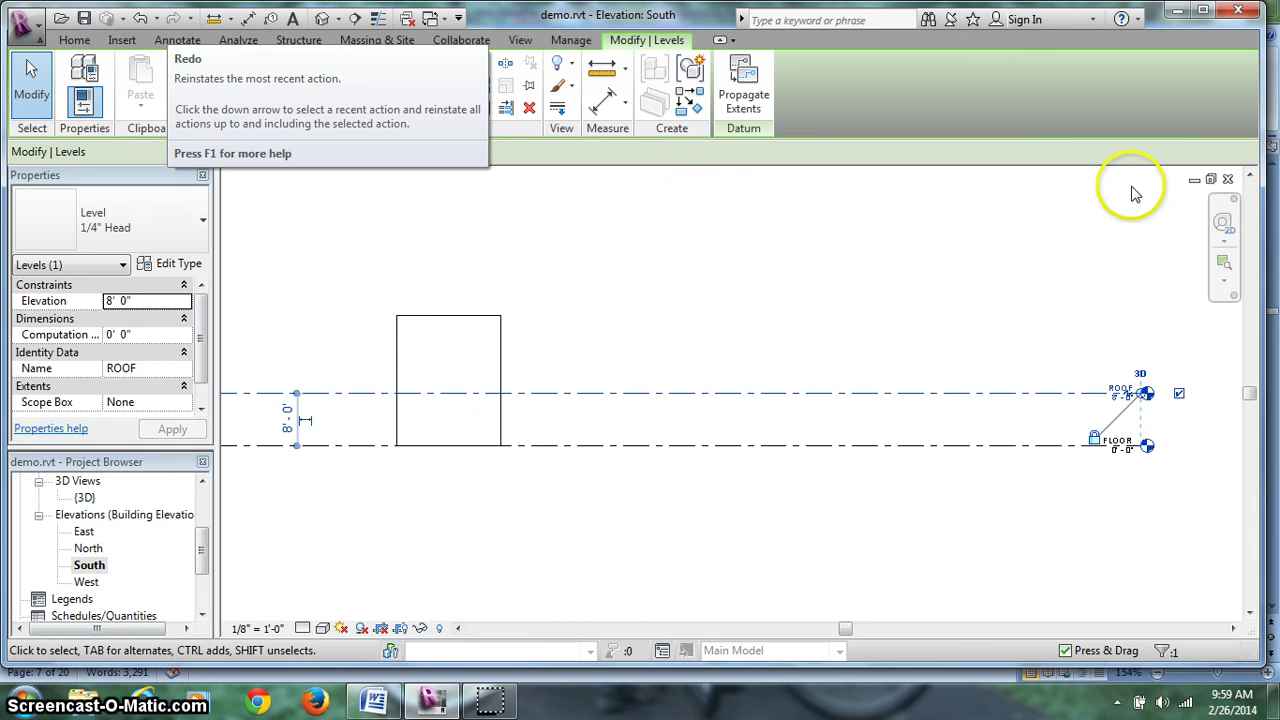
# Constrain the tops of the right, back and left walls to Up to level: ROOF
pyautogui.doubleClick(86, 498)
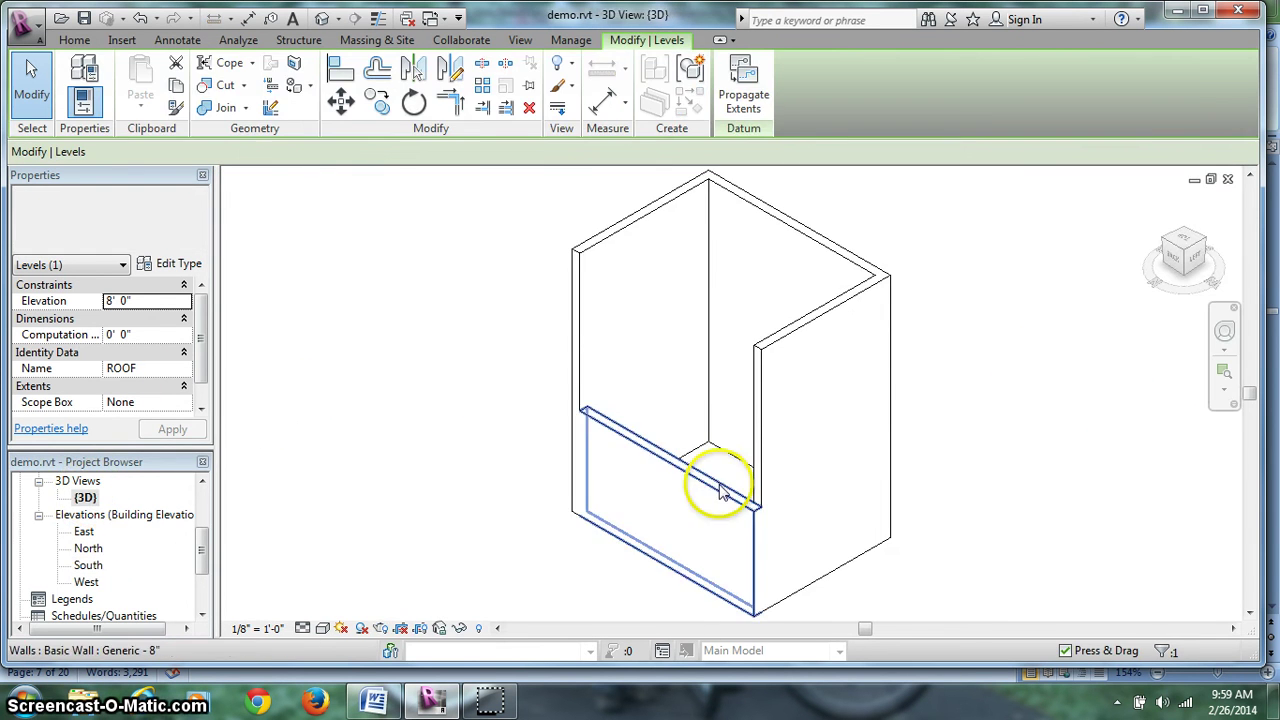
pyautogui.click(762, 350)
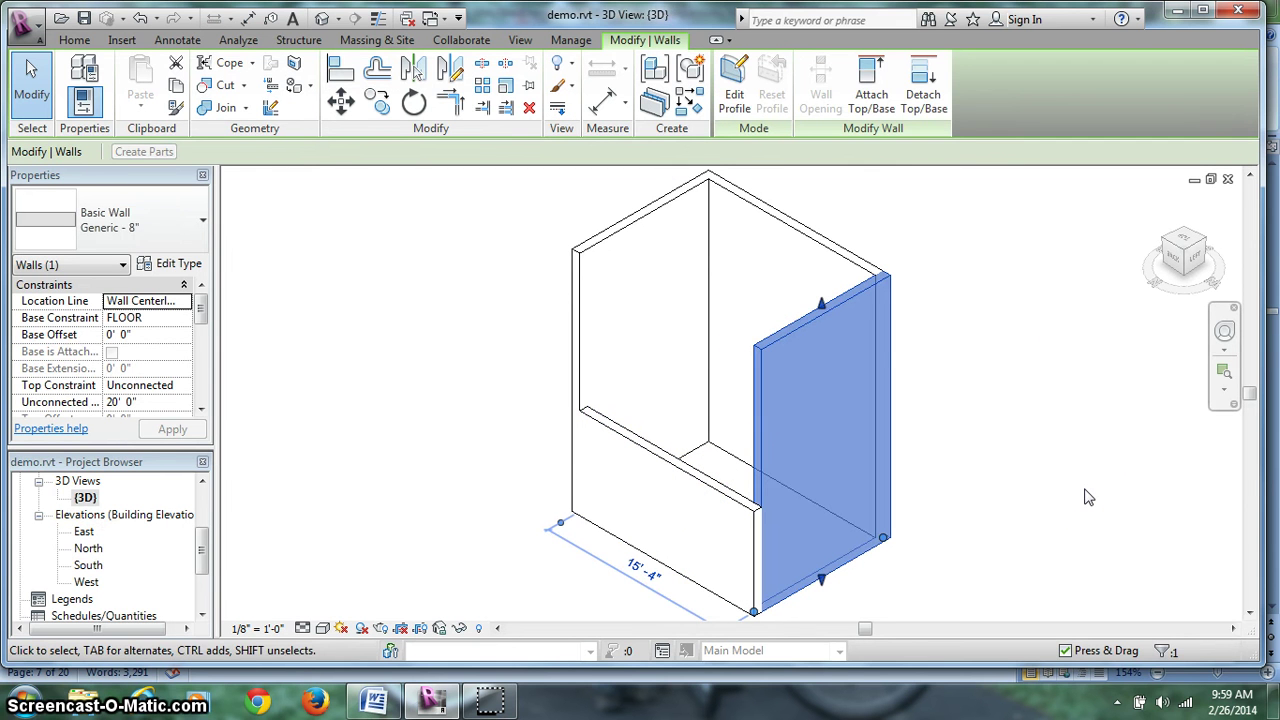
pyautogui.keyDown('ctrl'); pyautogui.click(657, 216); pyautogui.keyUp('ctrl')
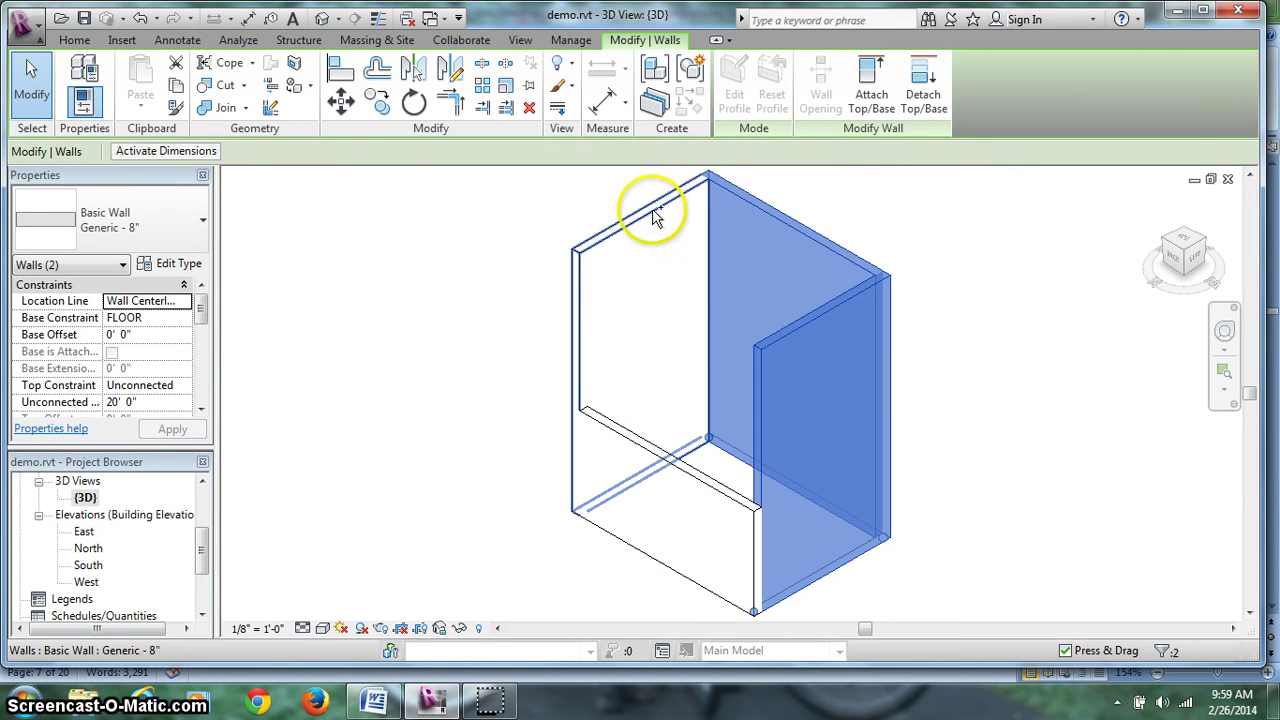
pyautogui.keyDown('ctrl'); pyautogui.click(657, 216); pyautogui.keyUp('ctrl')
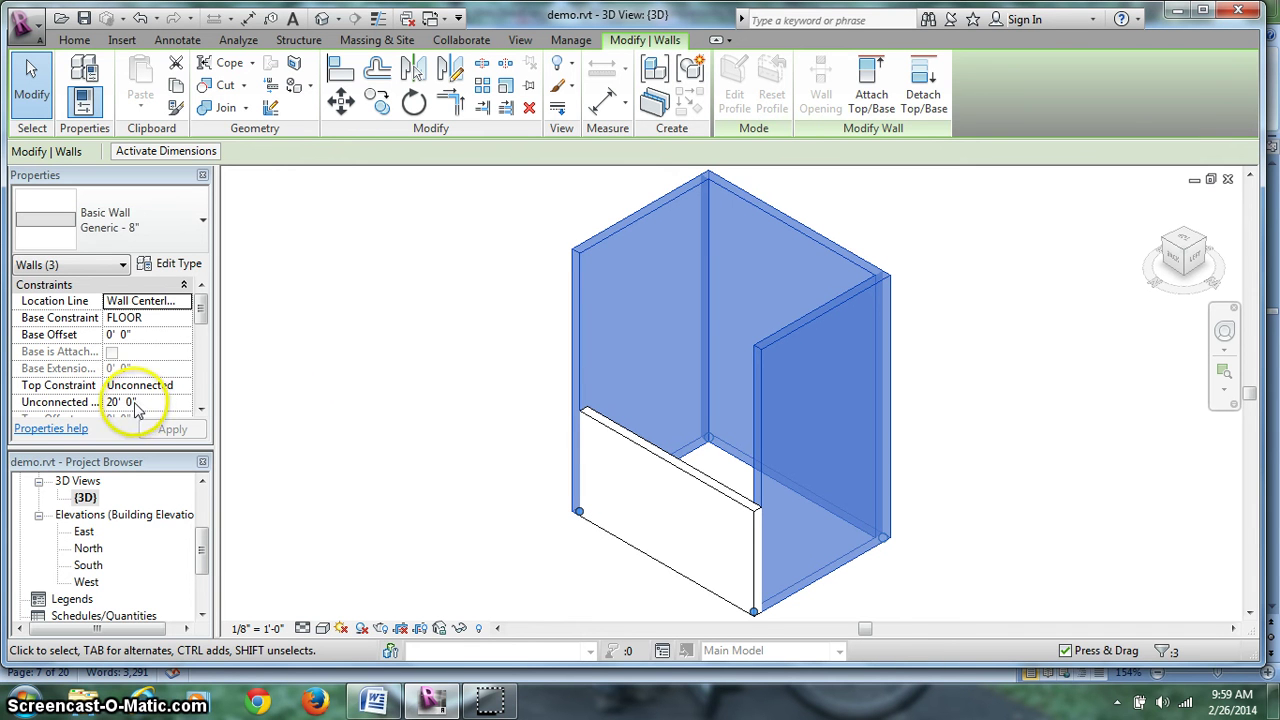
pyautogui.click(165, 385)
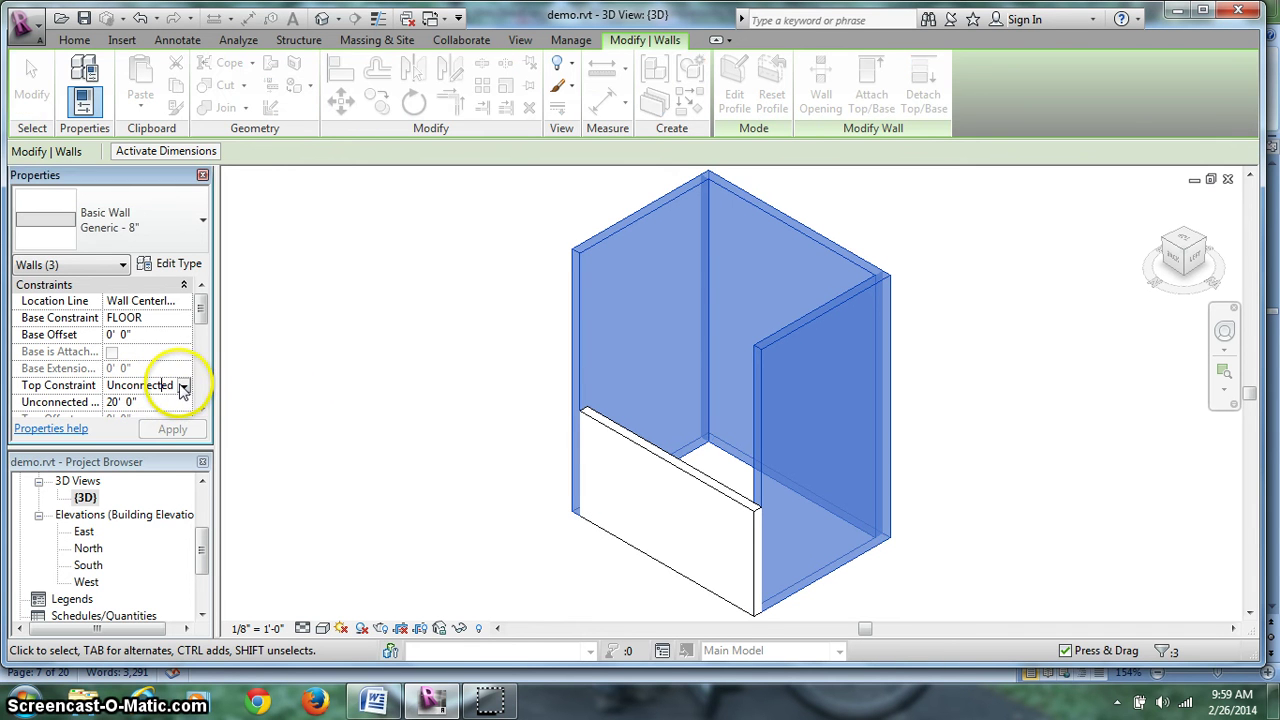
pyautogui.click(183, 386)
pyautogui.click(176, 430)
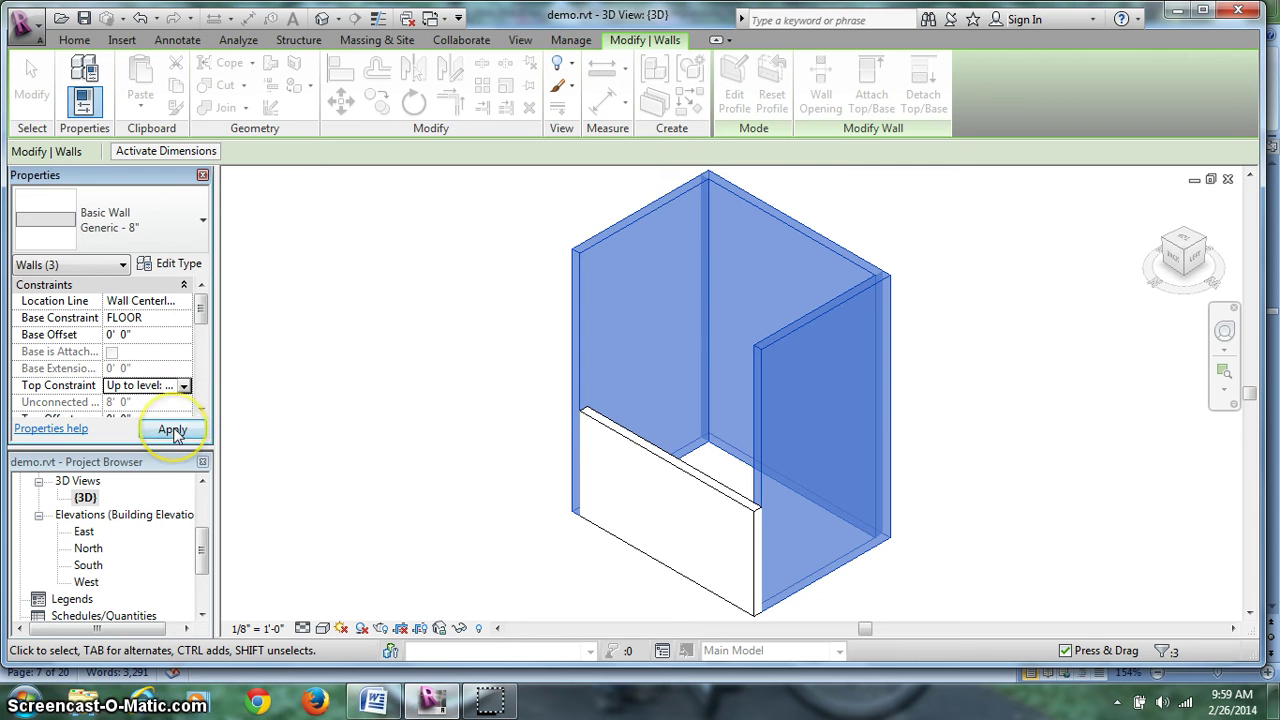
pyautogui.click(172, 430)
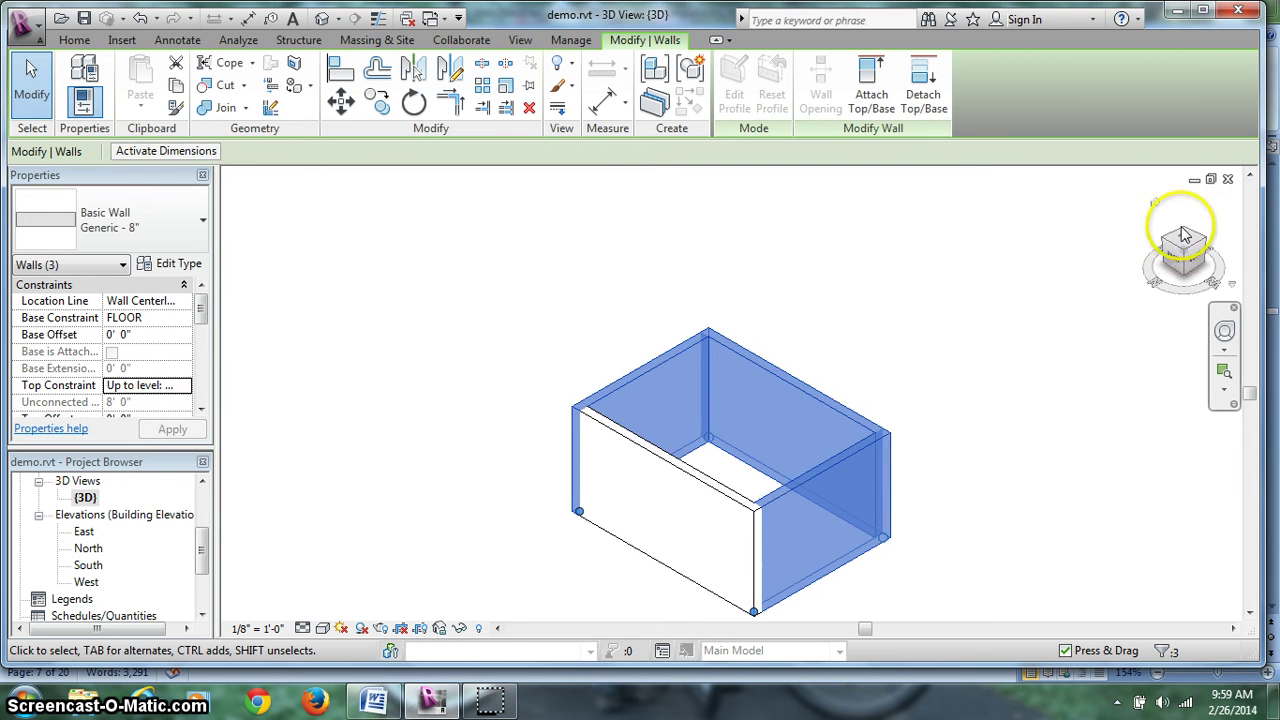
pyautogui.press('Escape')
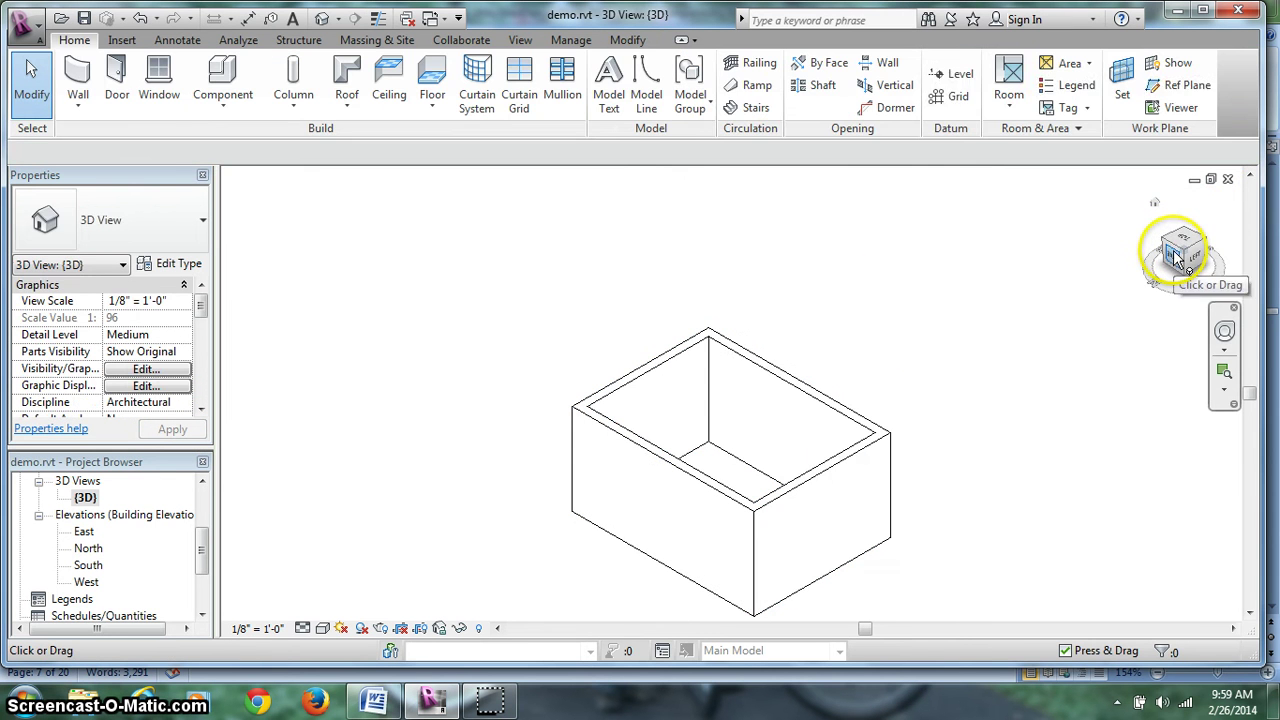
# Orbit the 3D view to check the walls, then scroll the guide to Step 7 – Adding Floors
pyautogui.click(1187, 251)
pyautogui.moveTo(1177, 251); pyautogui.dragTo(1205, 262)
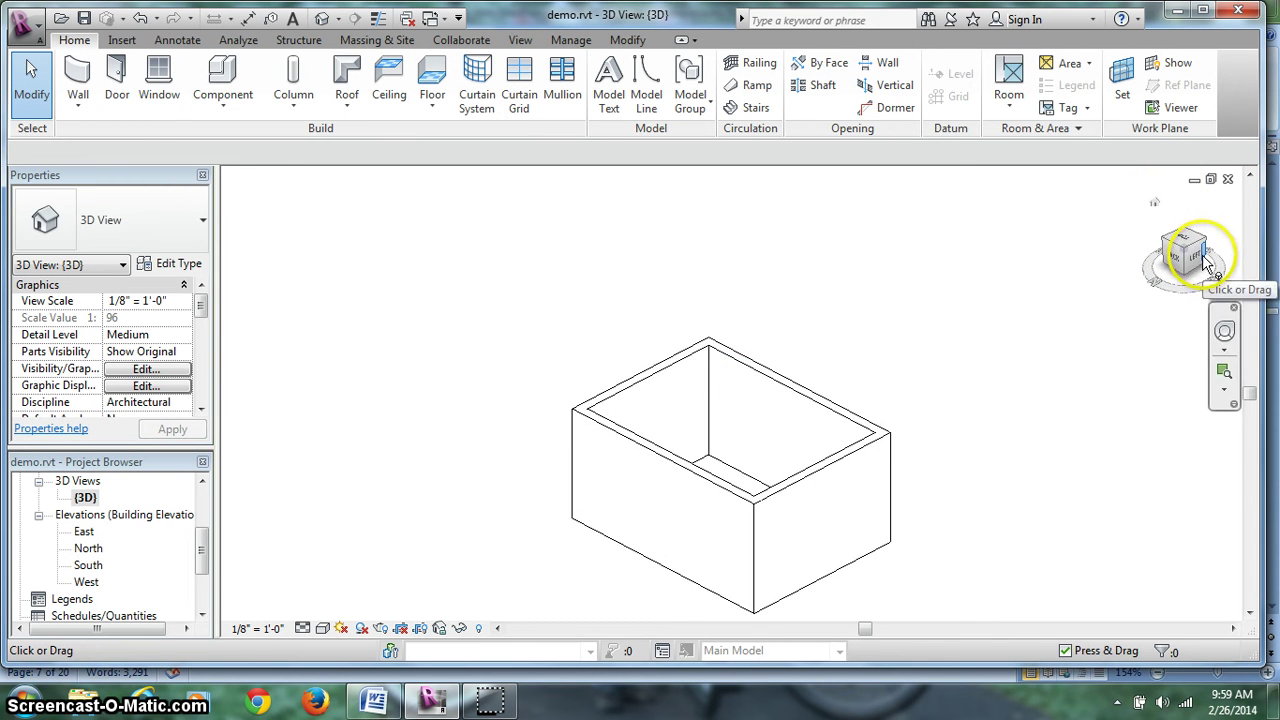
pyautogui.click(795, 488)
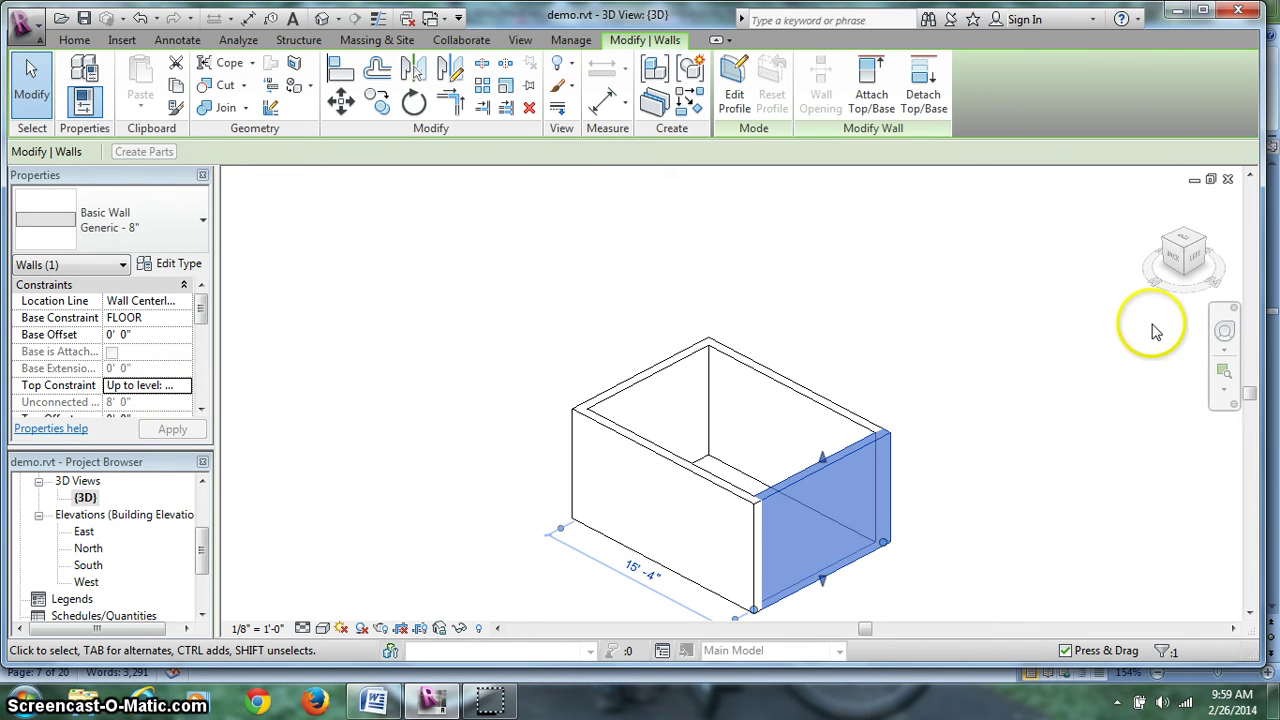
pyautogui.click(1125, 212)
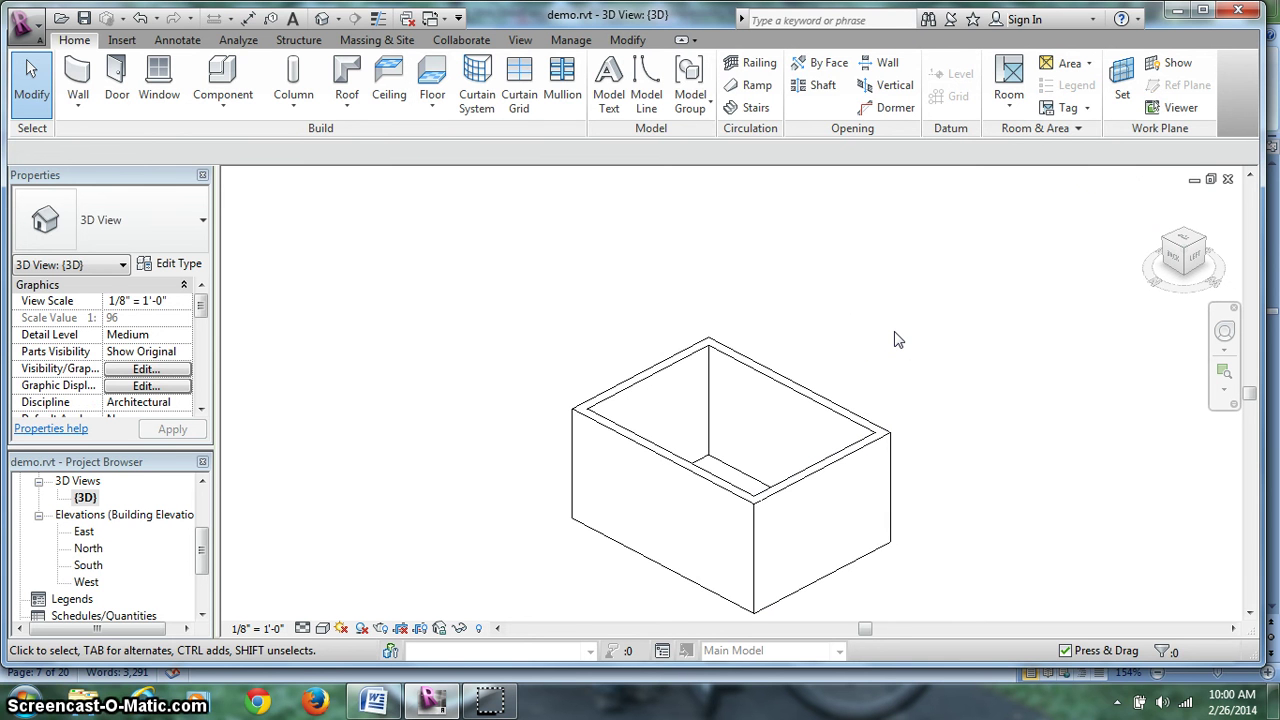
pyautogui.click(375, 703)
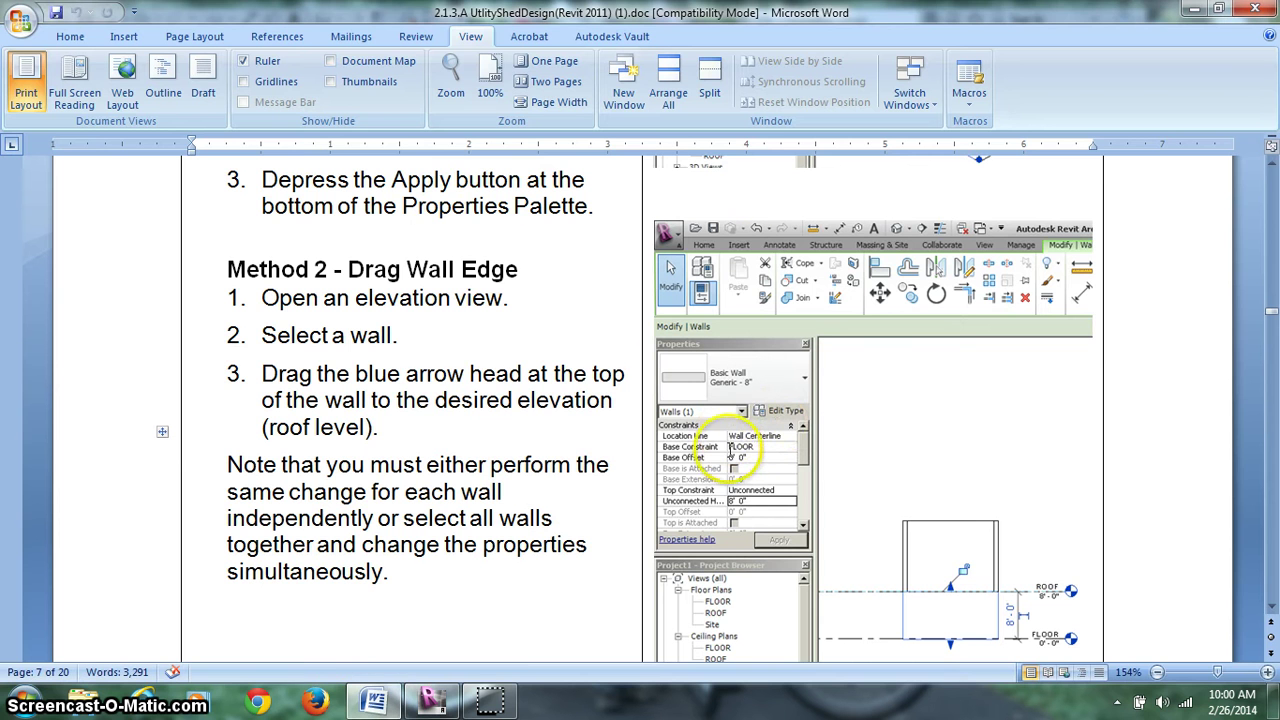
pyautogui.scroll(-15, 330, 388)
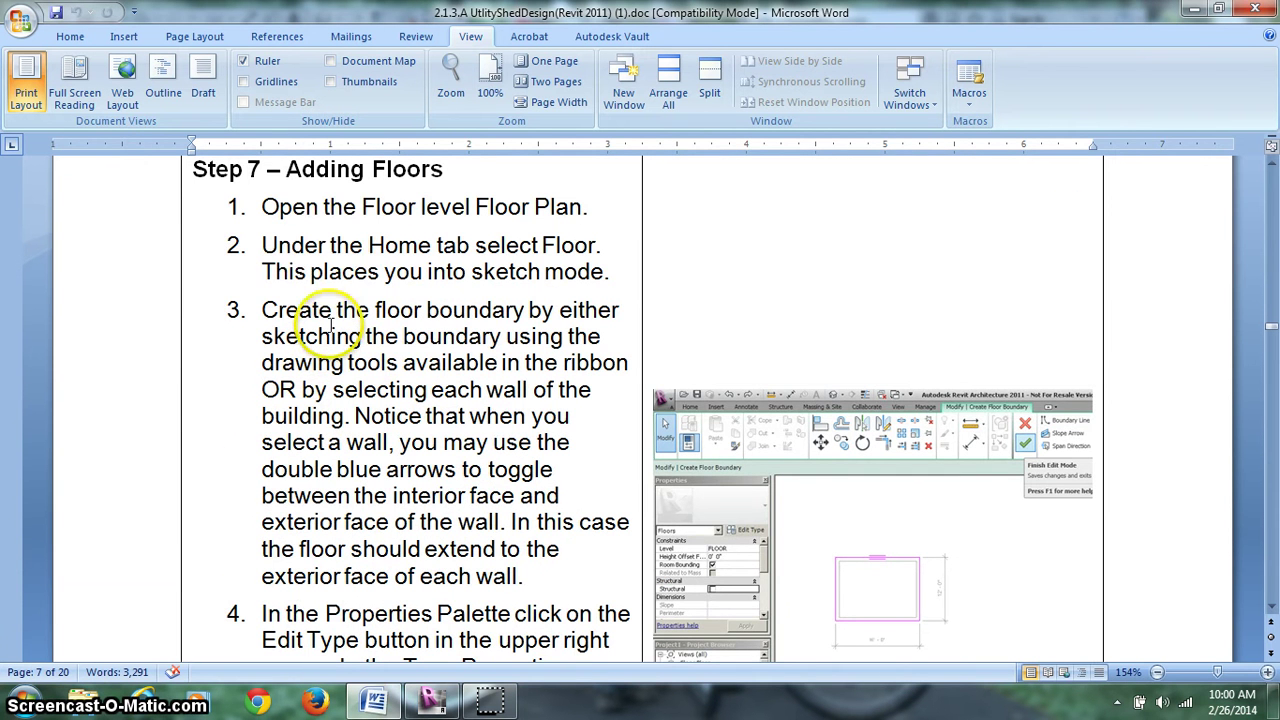
# Open the FLOOR plan zoomed to the 16' by 12' footprint, then check the guide
pyautogui.click(432, 700)
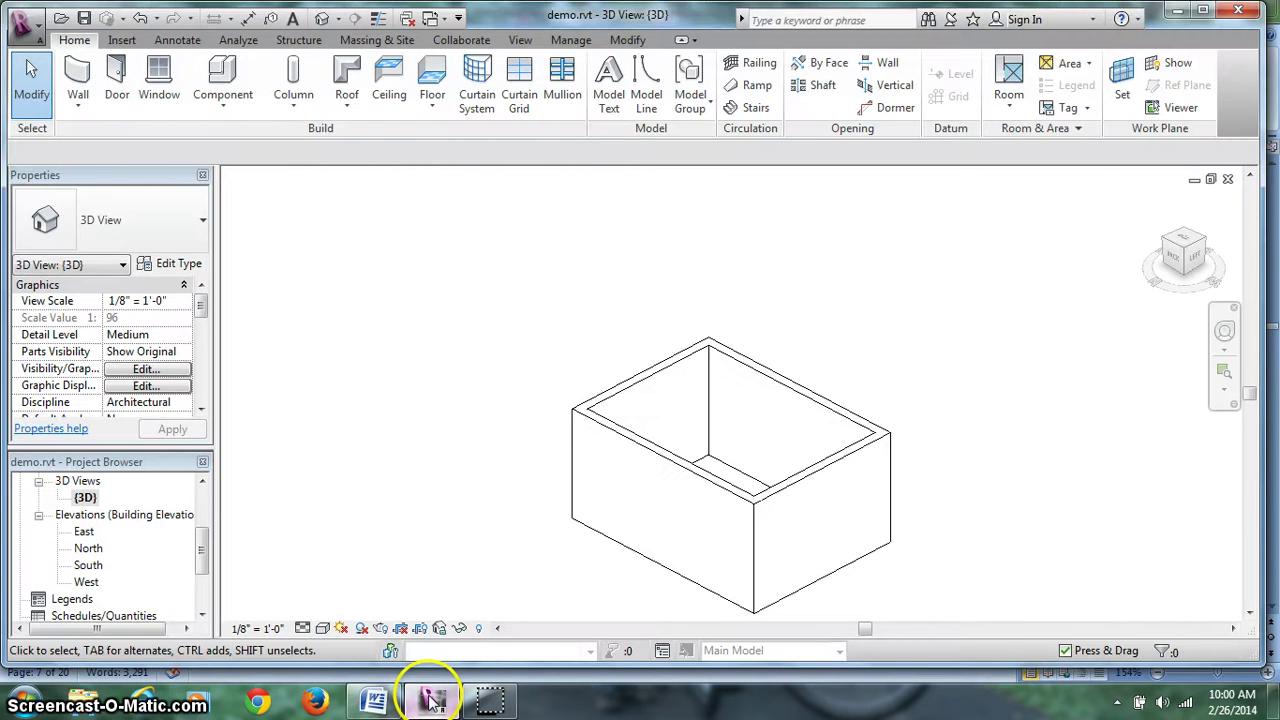
pyautogui.moveTo(200, 536); pyautogui.dragTo(200, 500)
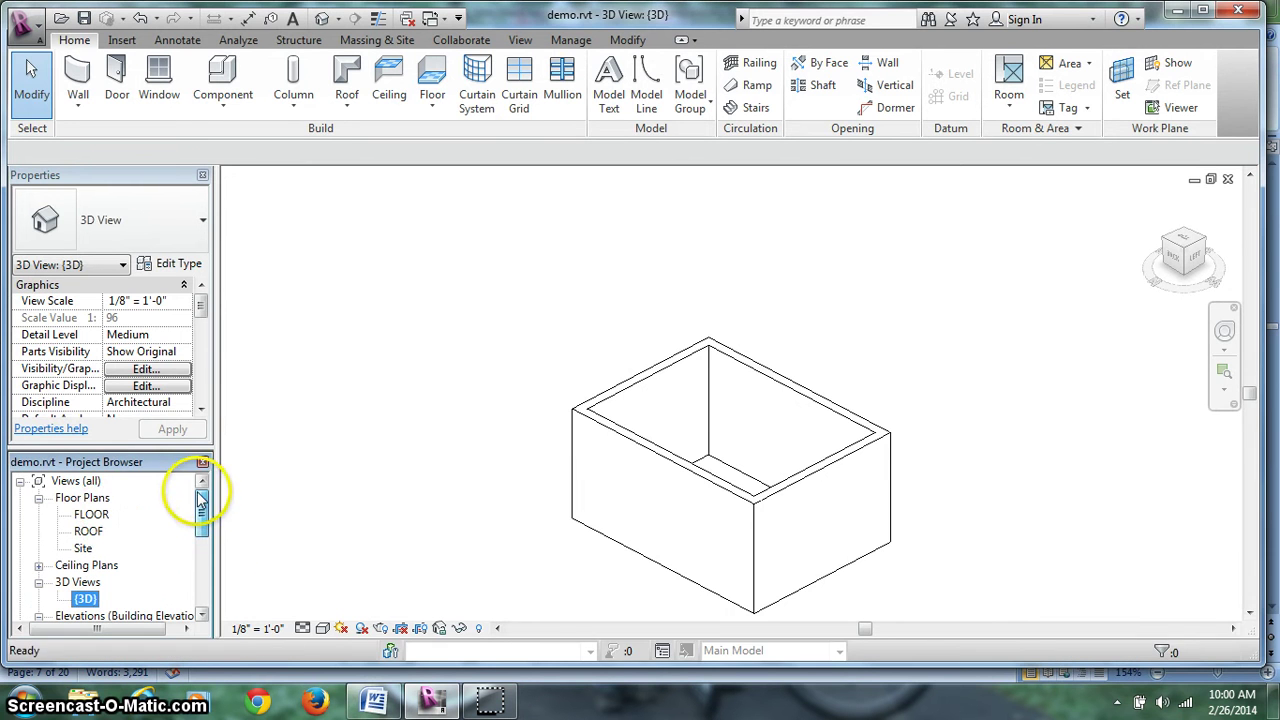
pyautogui.doubleClick(90, 514)
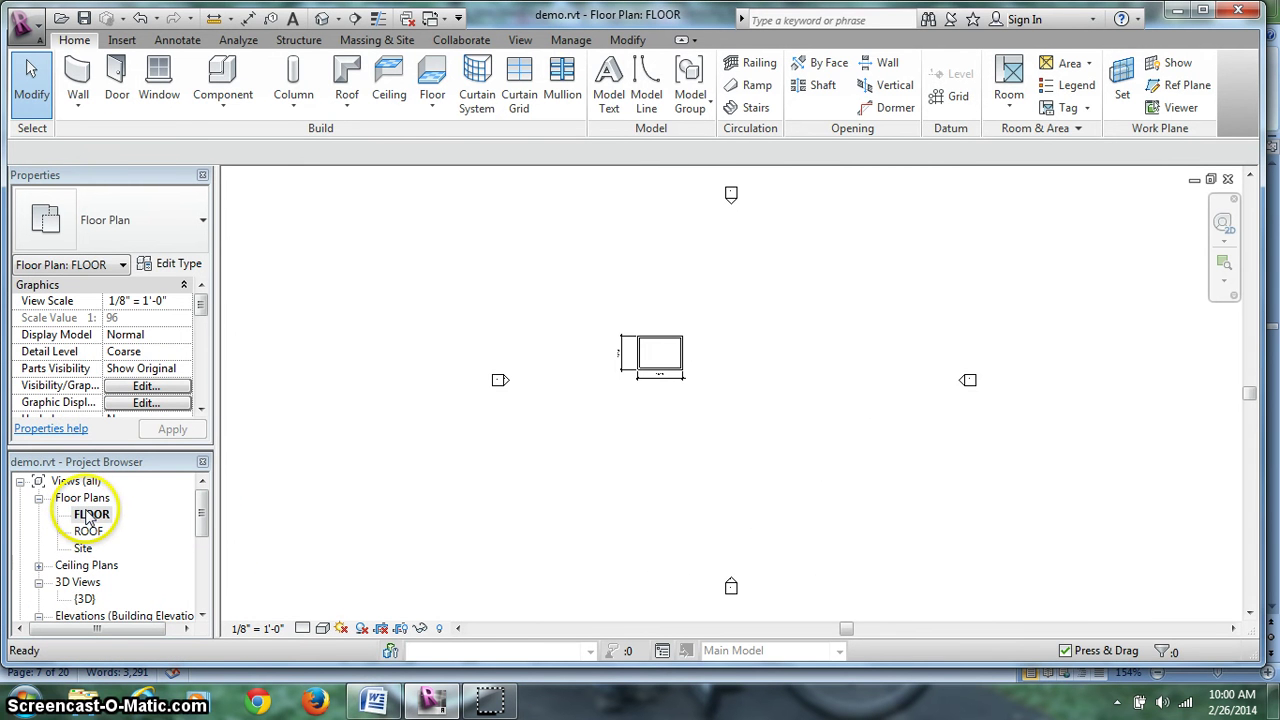
pyautogui.scroll(3, 586, 323)
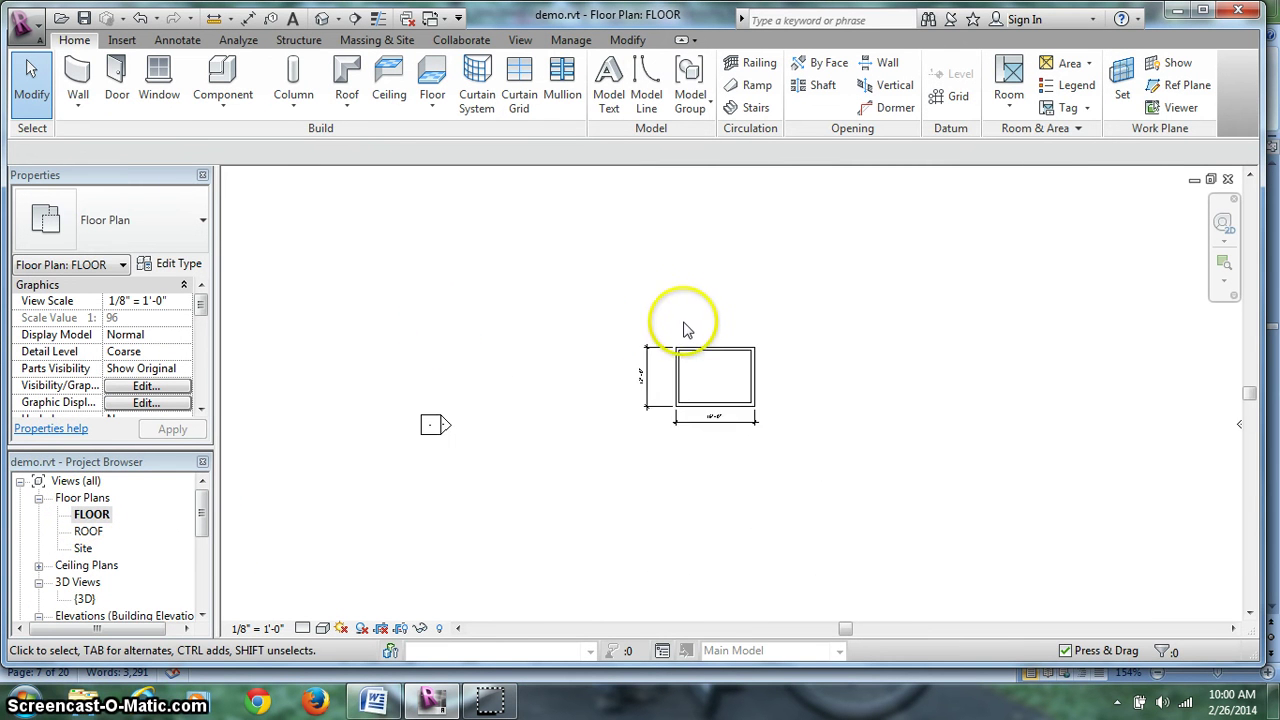
pyautogui.scroll(2, 640, 352)
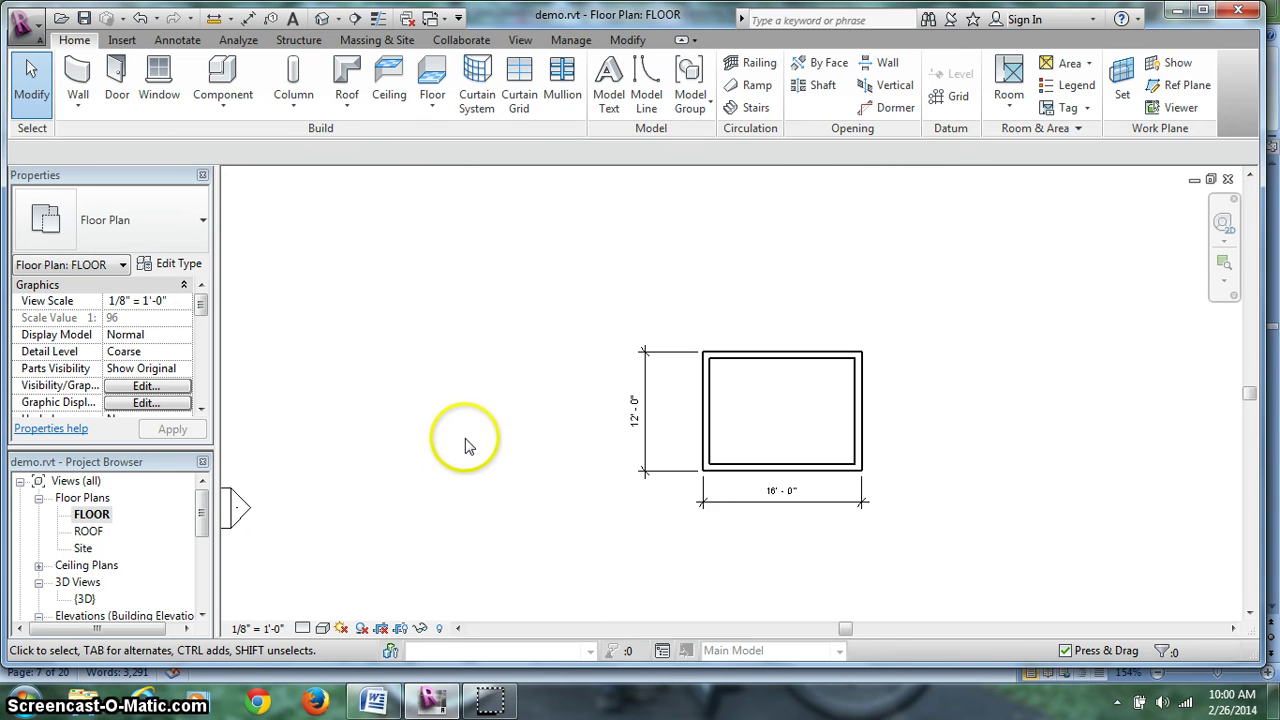
pyautogui.click(378, 703)
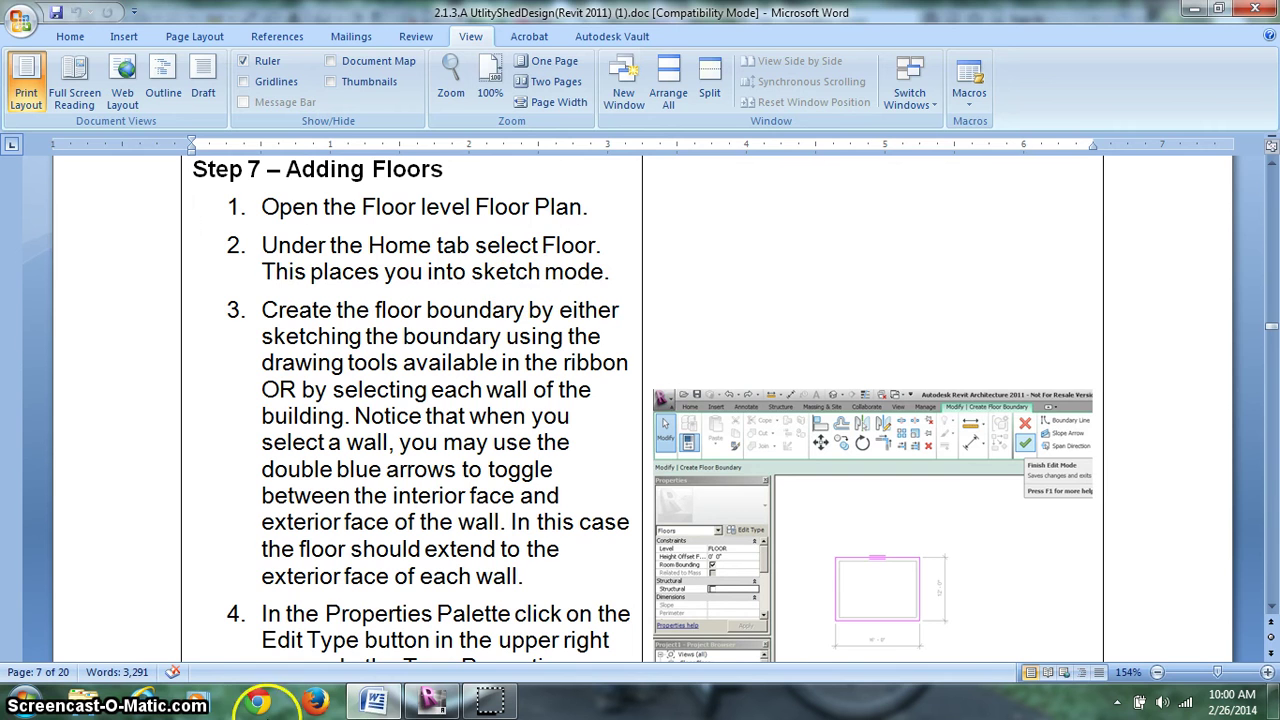
# Start a floor boundary sketch on the FLOOR level, then return to the guide's Step 7
pyautogui.click(432, 700)
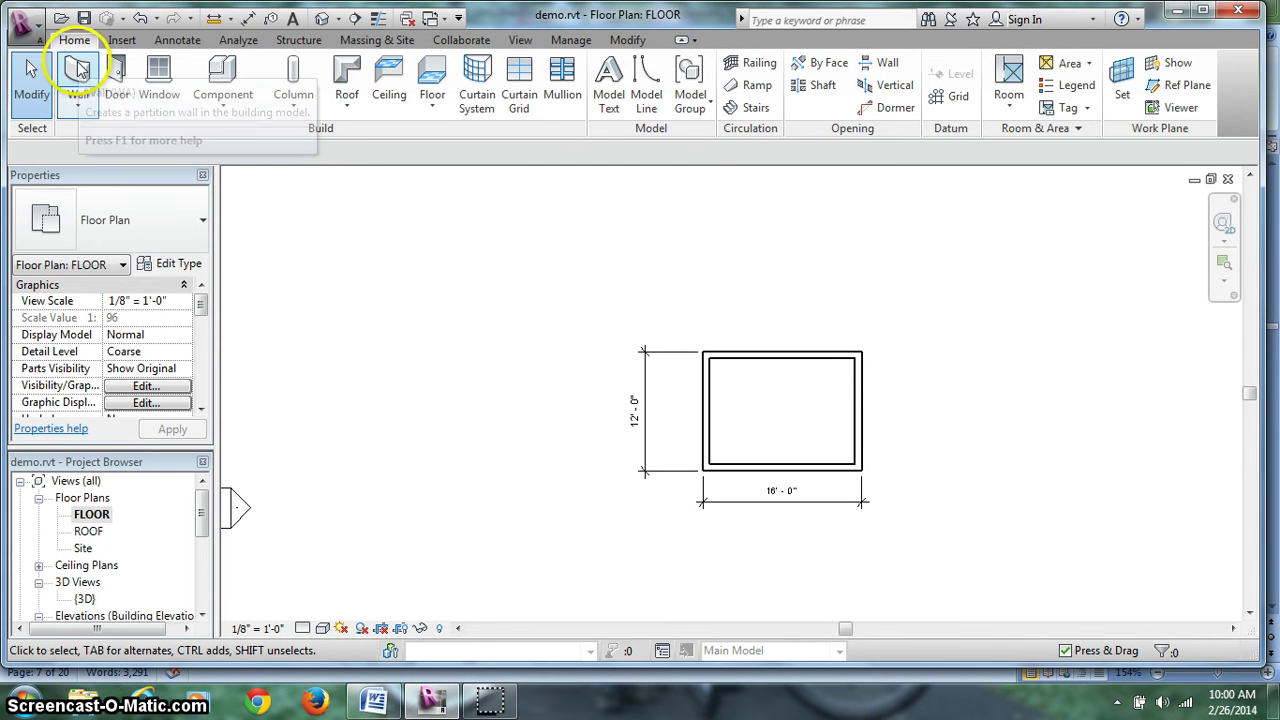
pyautogui.click(434, 80)
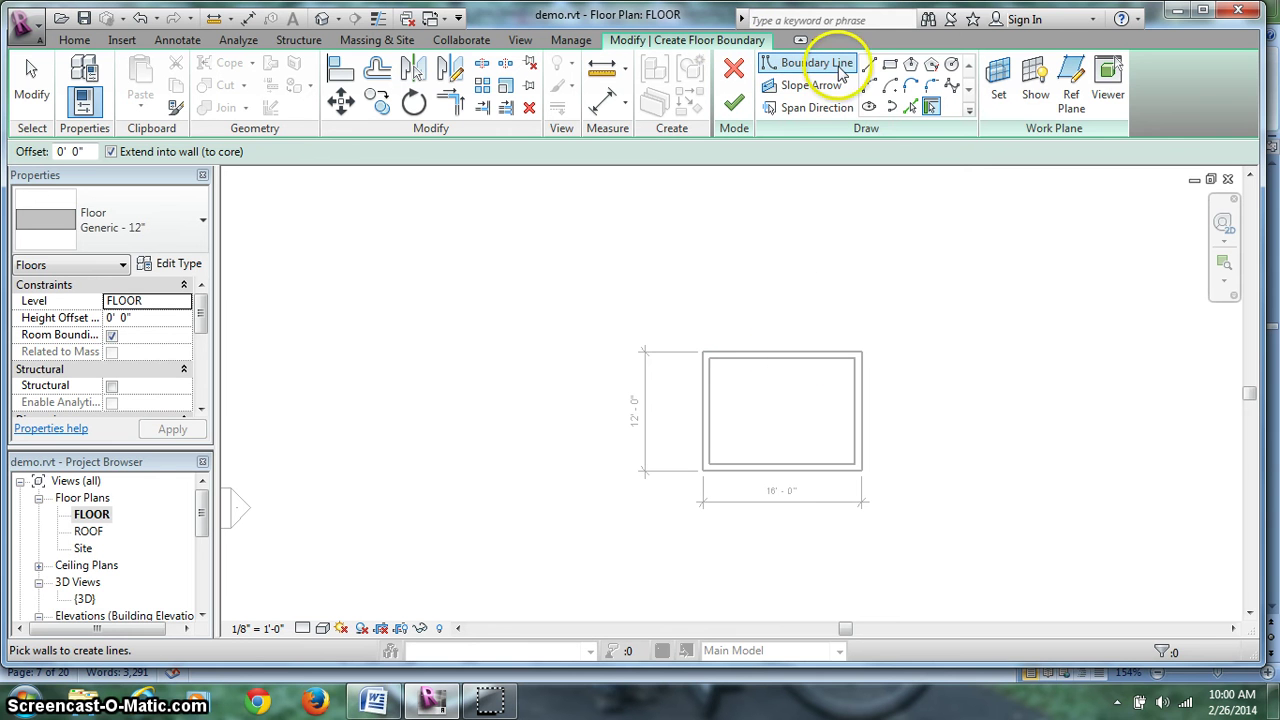
pyautogui.scroll(1, 791, 434)
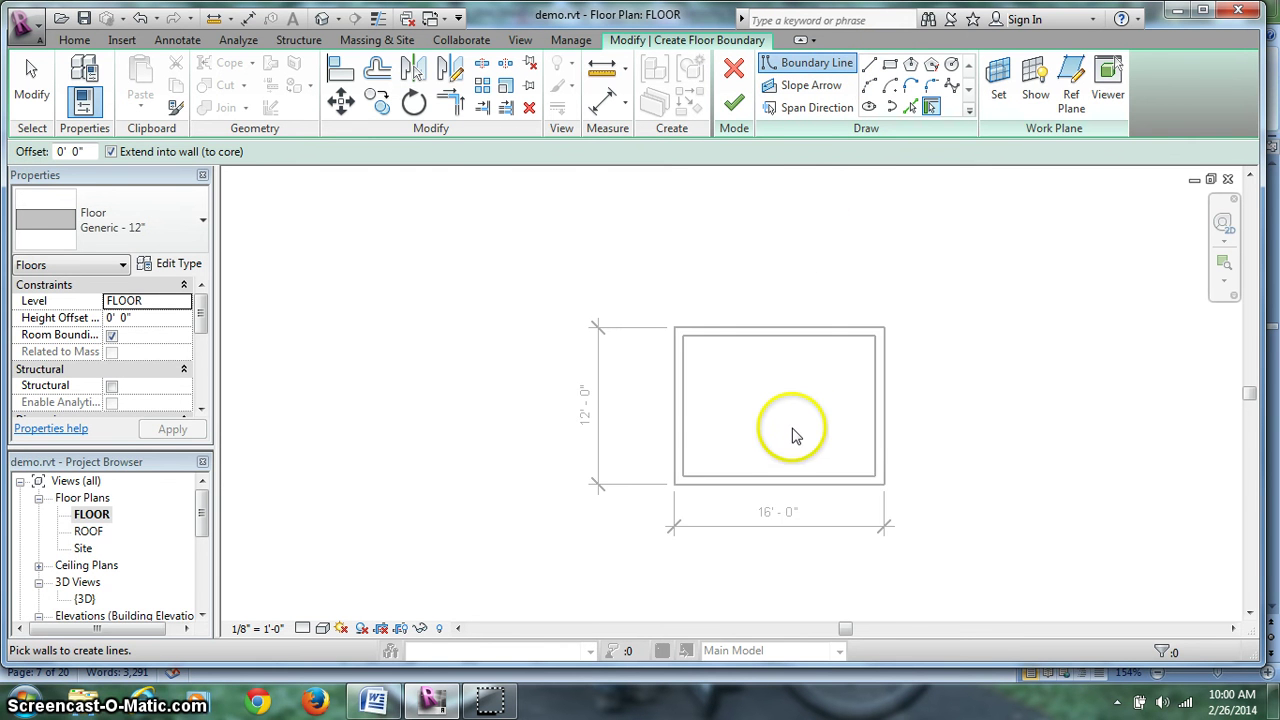
pyautogui.click(375, 705)
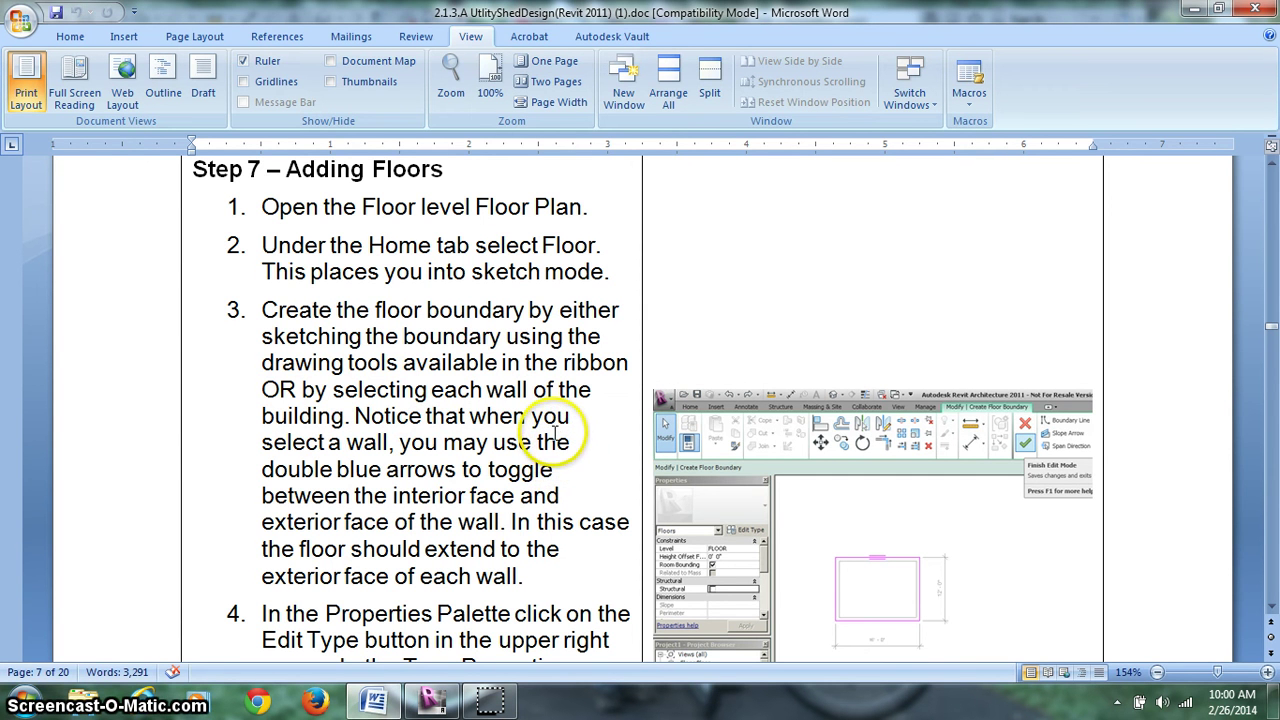
# Scroll the Word guide down to step 4, choosing the Wood Joist 10" Wood Finish floor type
pyautogui.scroll(-2, 877, 476)
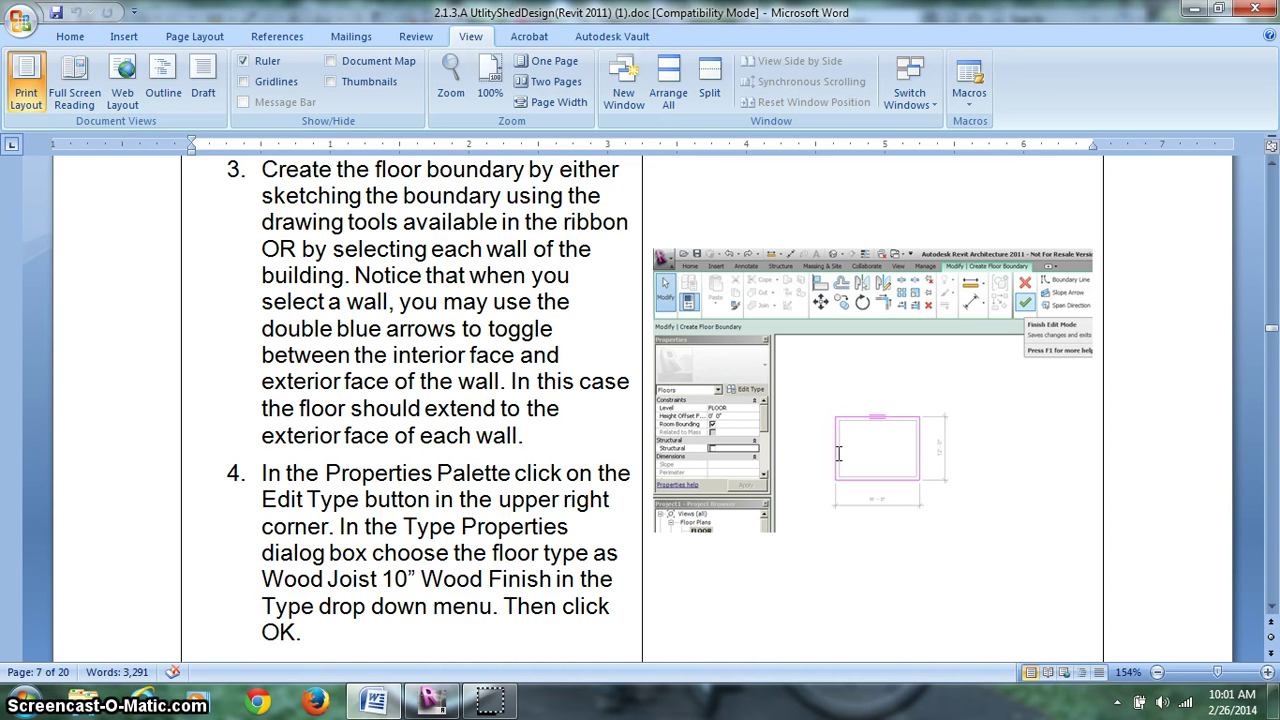
# Pick the top wall as a floor boundary and flip it, then cancel the sketch and discard it
pyautogui.click(430, 700)
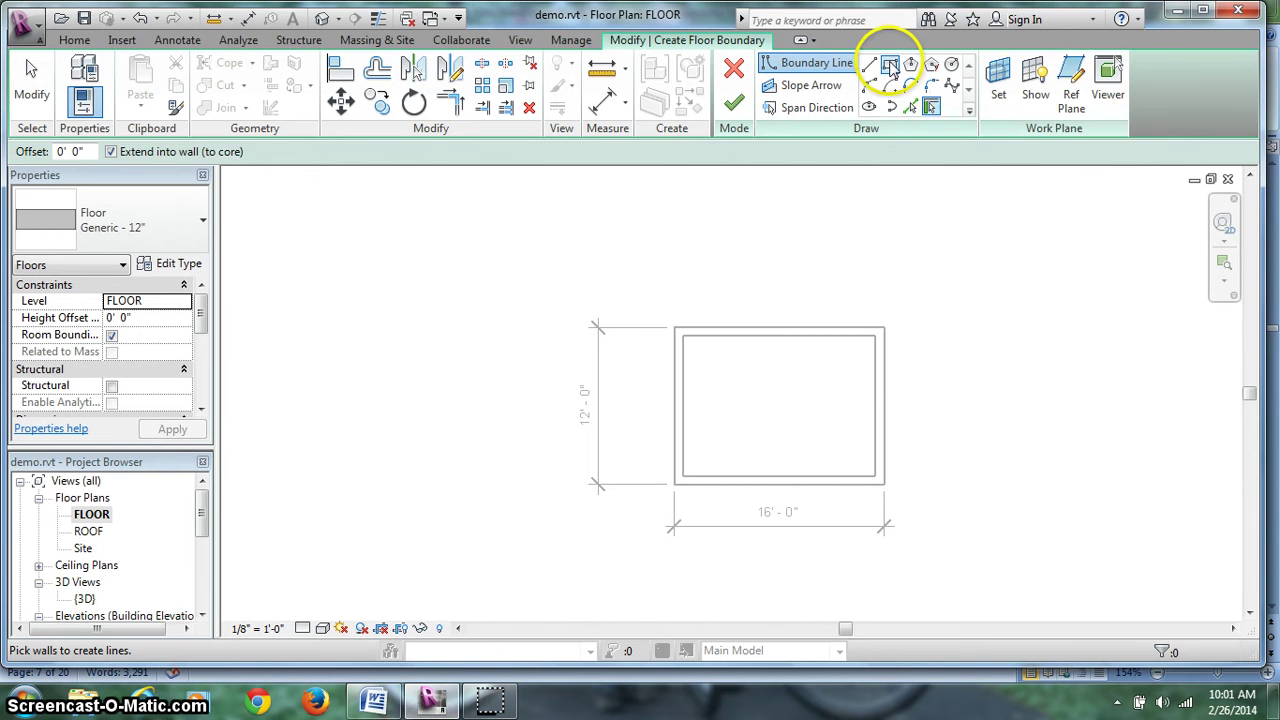
pyautogui.click(765, 330)
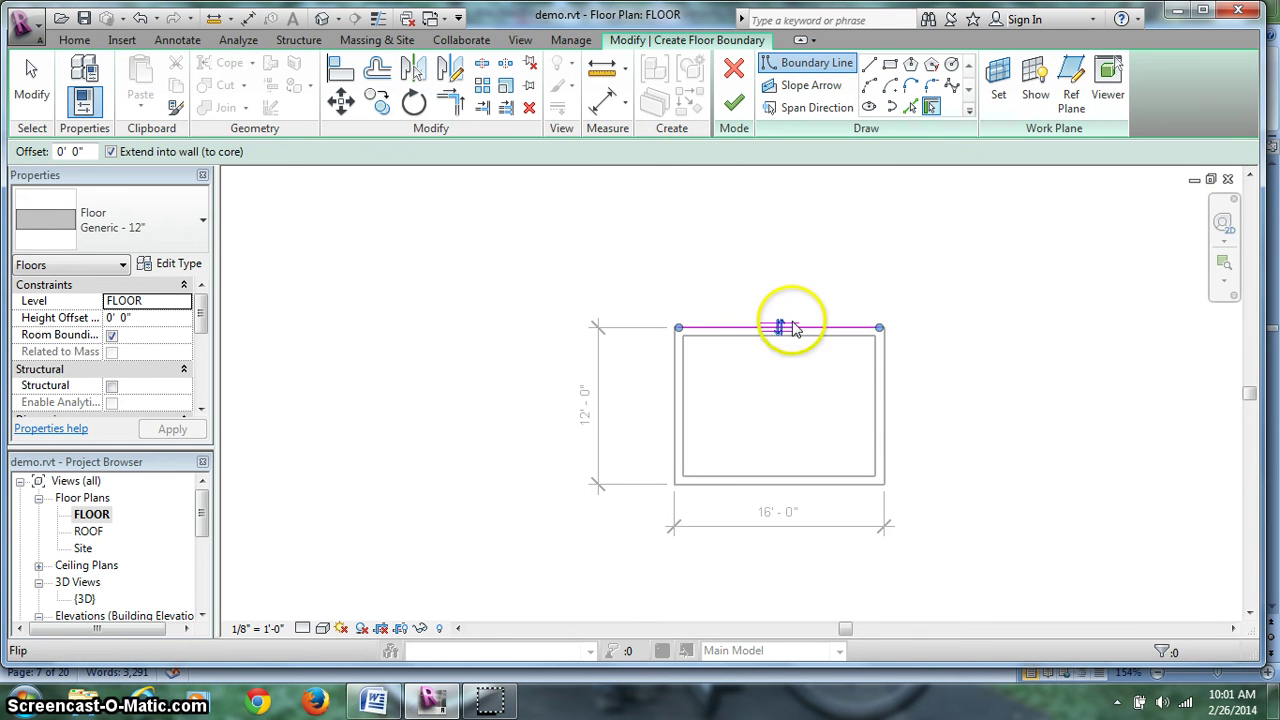
pyautogui.scroll(4, 790, 328)
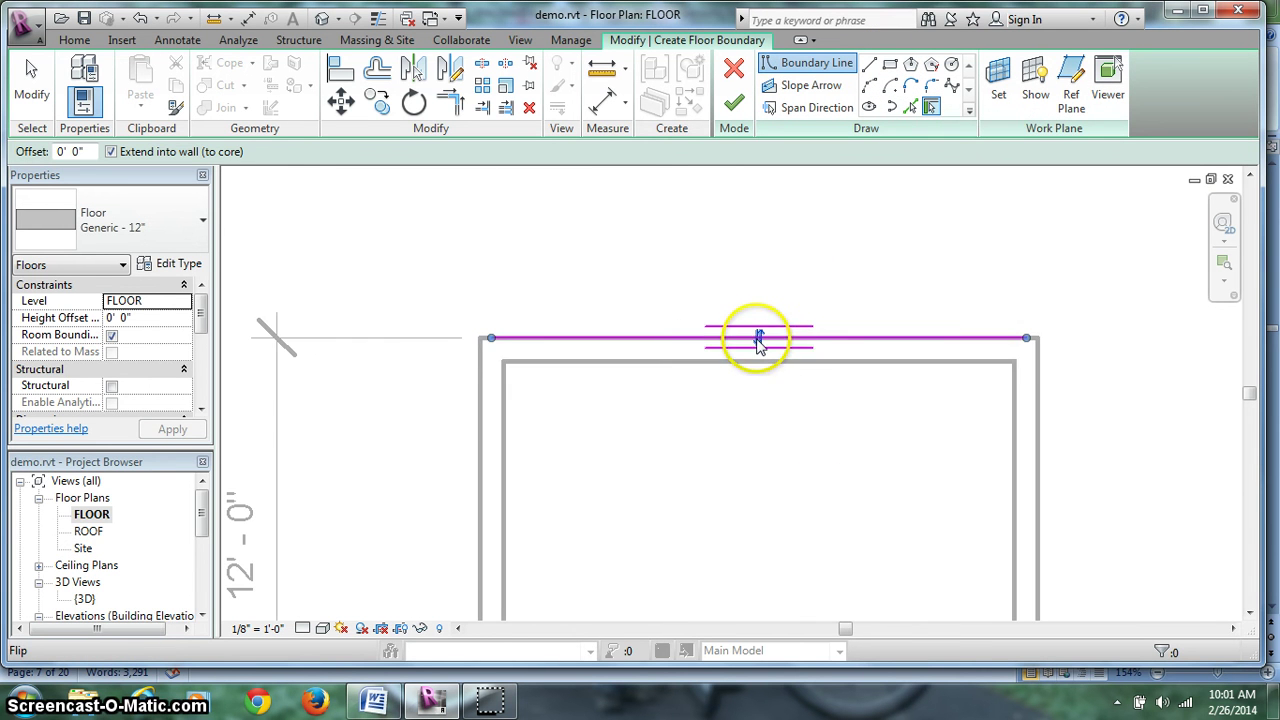
pyautogui.click(758, 340)
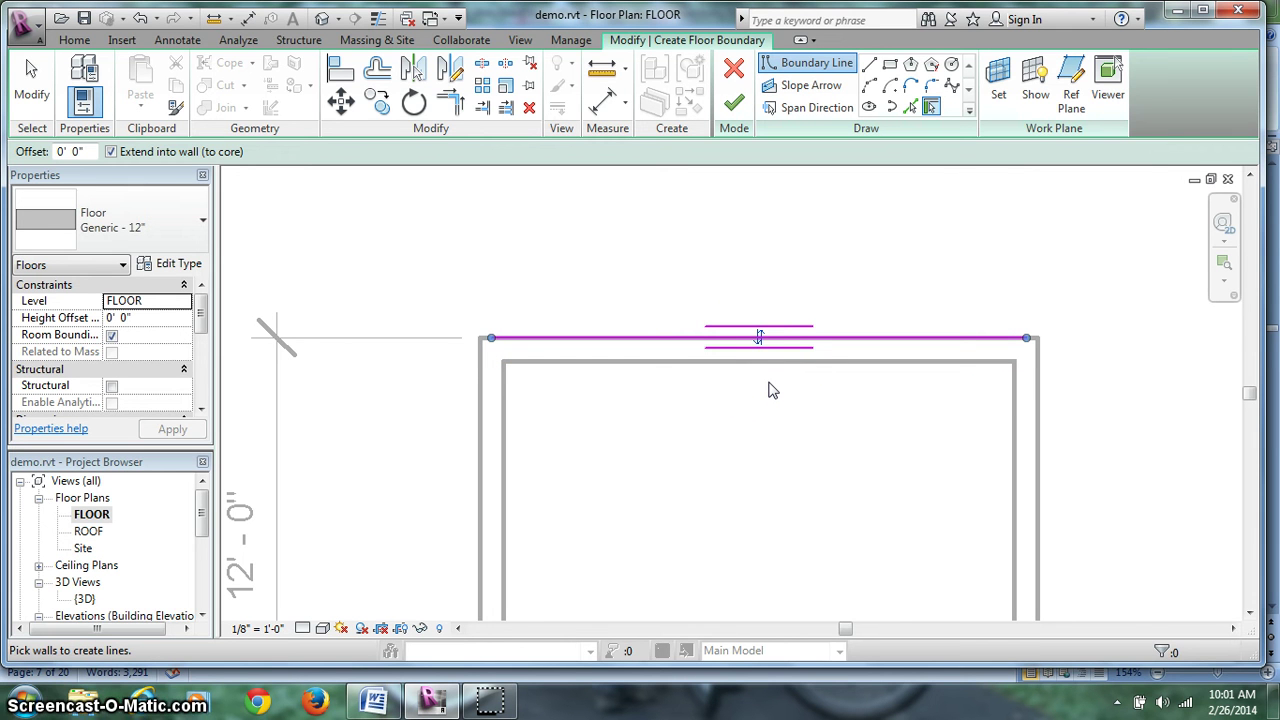
pyautogui.click(733, 68)
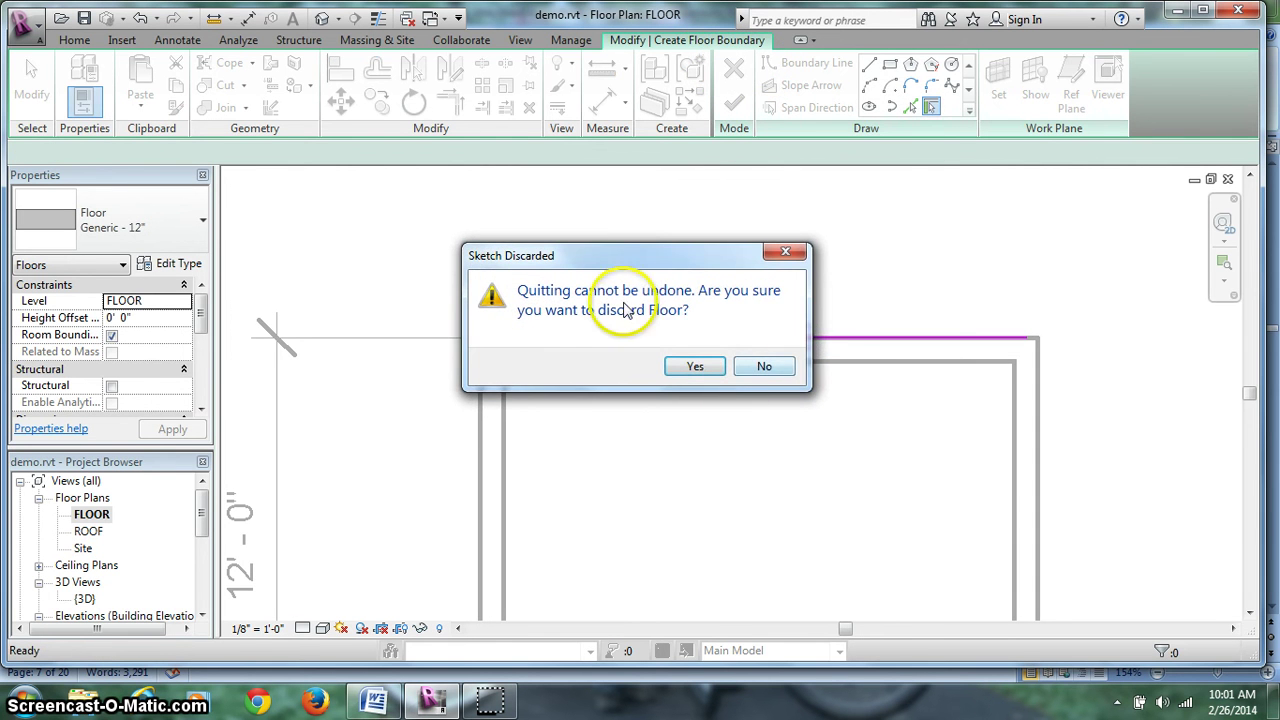
pyautogui.click(696, 367)
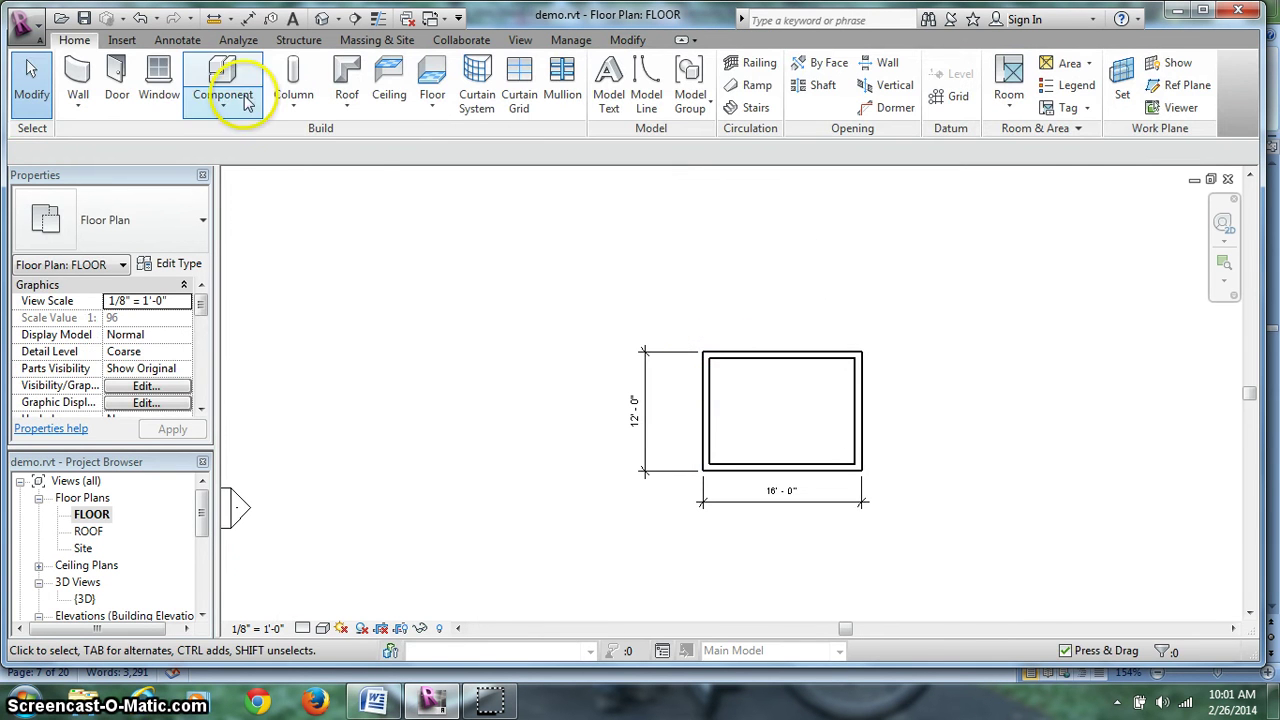
# Sketch a 16'-0" by 12'-0" rectangular floor to the outer wall corners and finish it
pyautogui.click(430, 72)
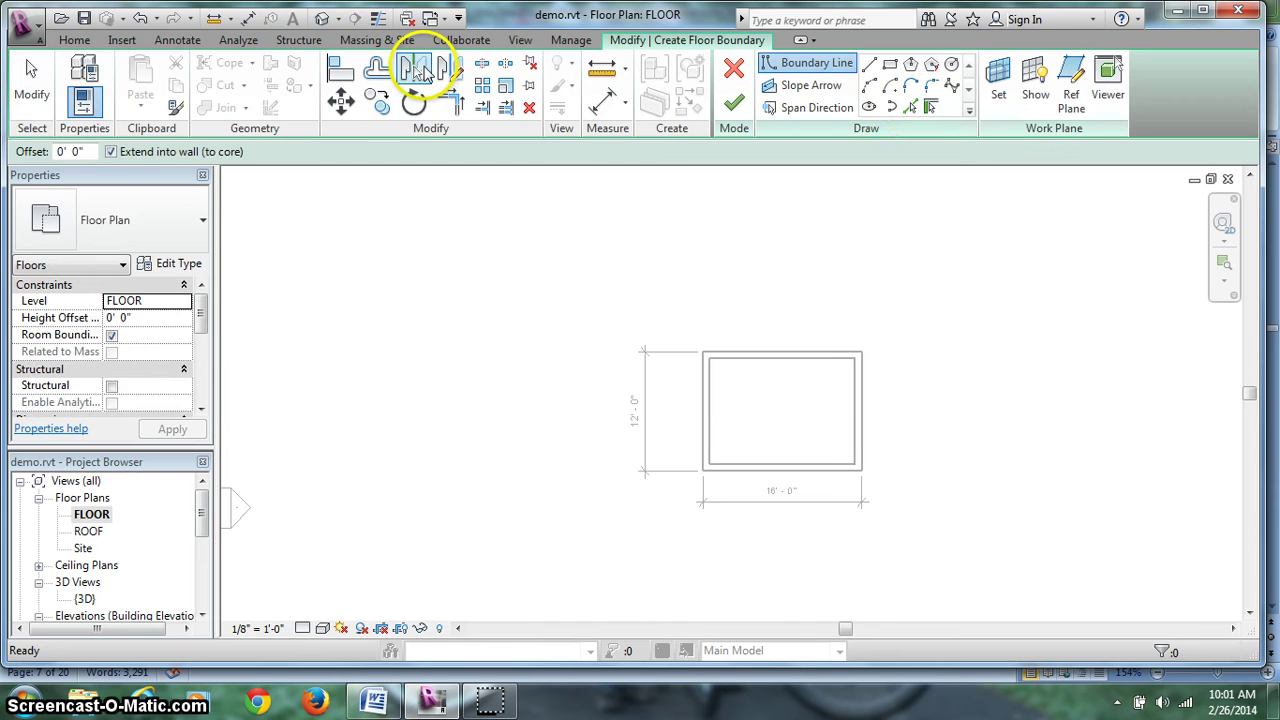
pyautogui.click(891, 66)
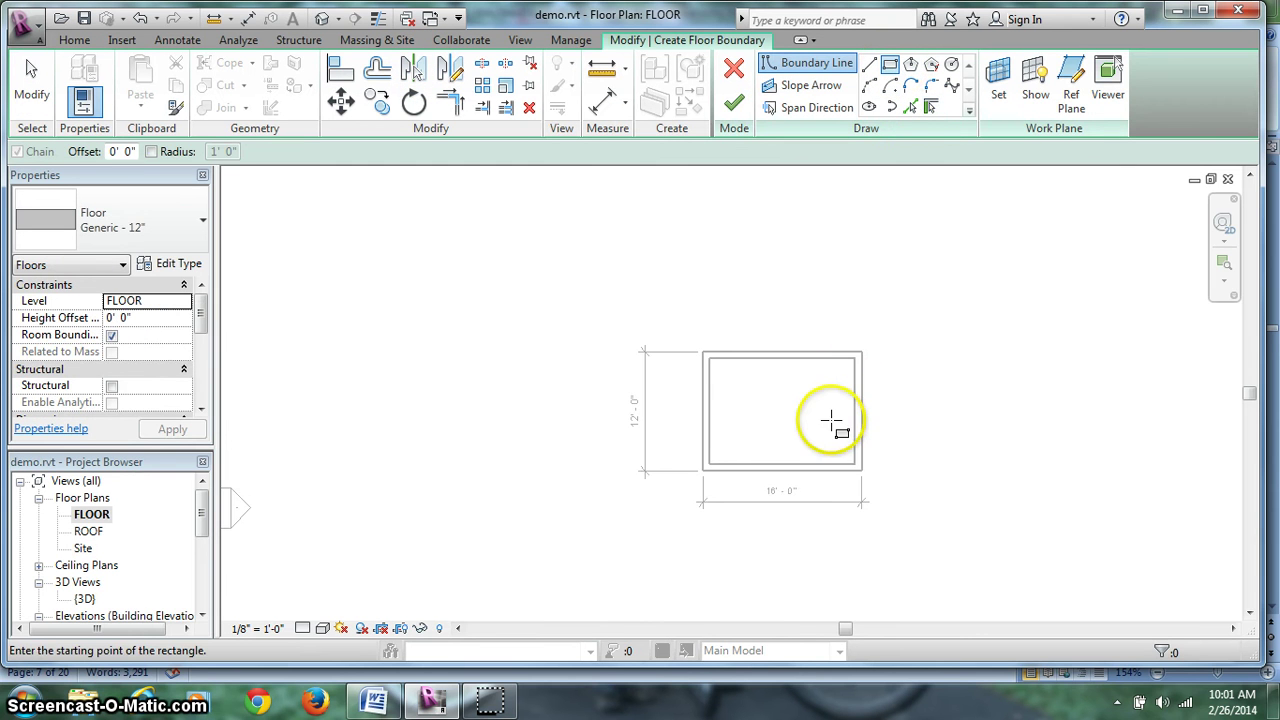
pyautogui.scroll(1, 831, 424)
pyautogui.scroll(1, 831, 424)
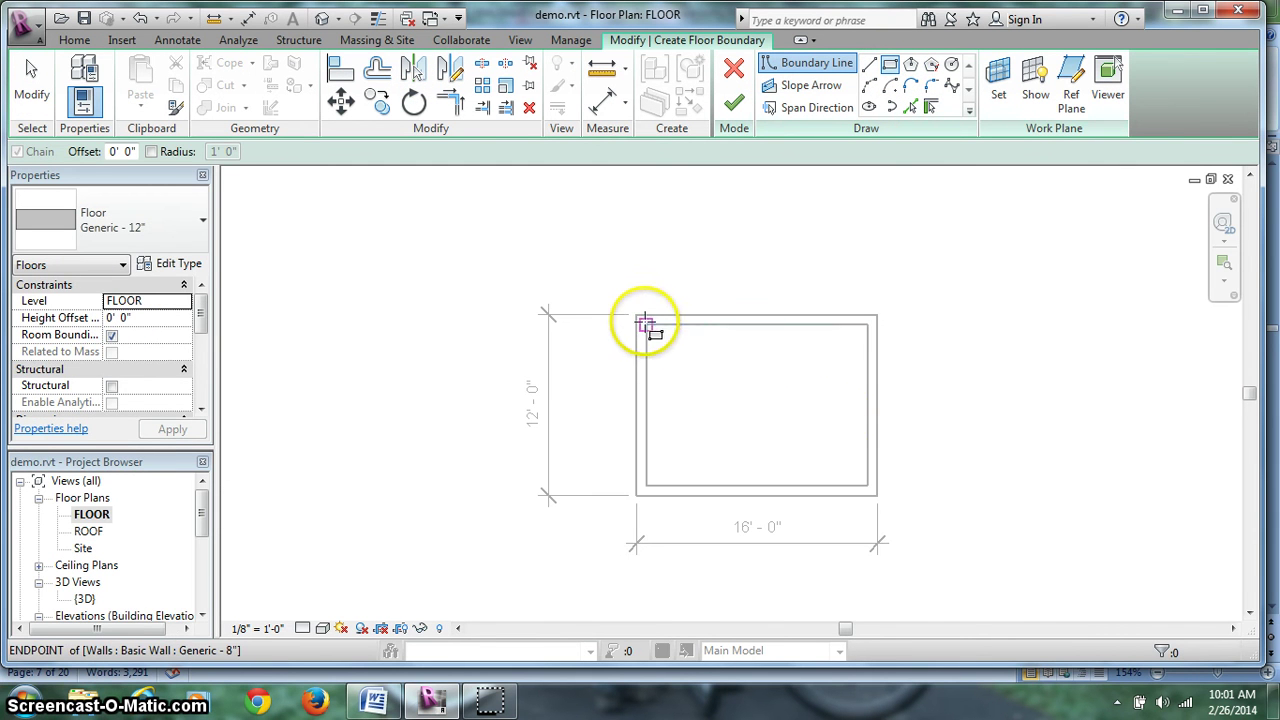
pyautogui.scroll(2, 636, 315)
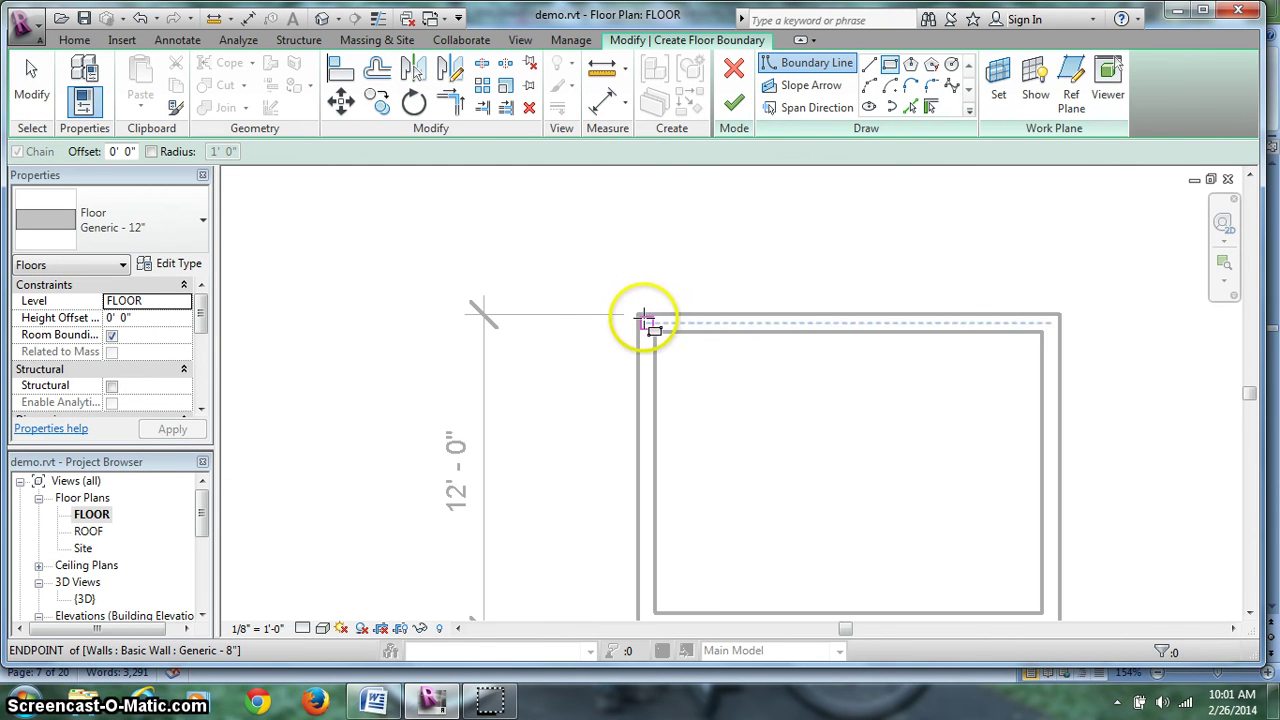
pyautogui.click(637, 315)
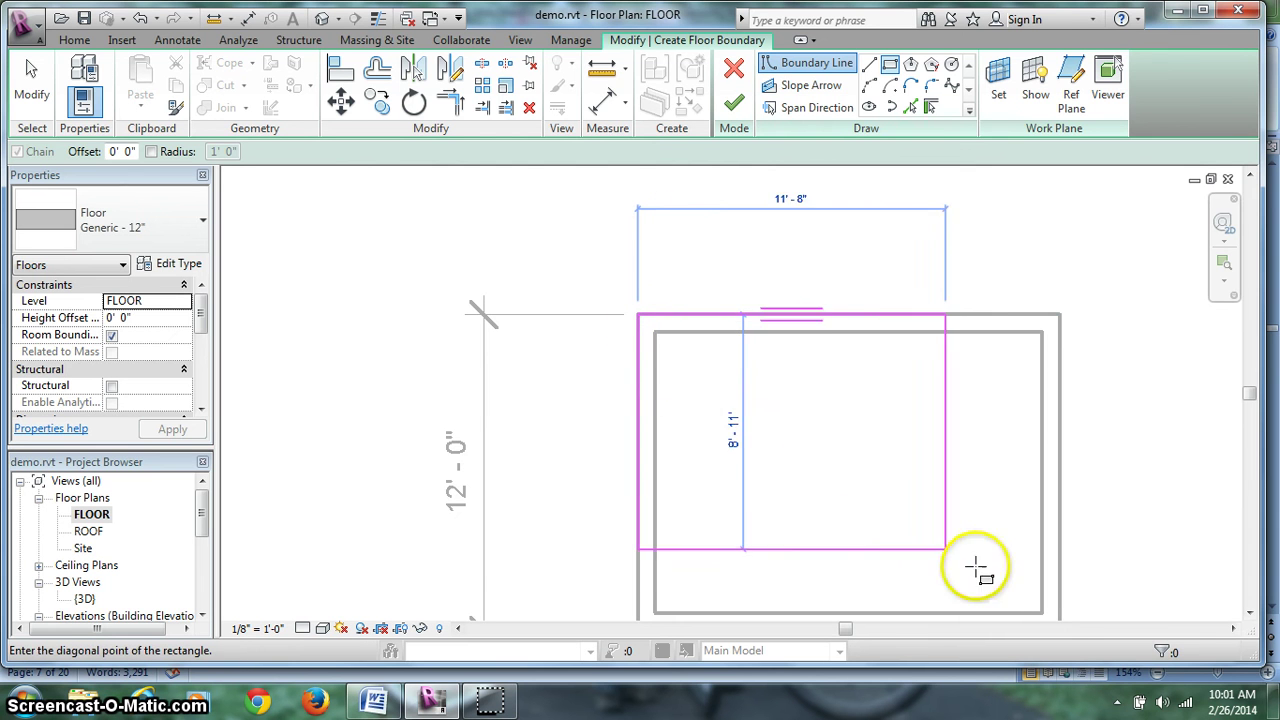
pyautogui.scroll(-2, 1005, 566)
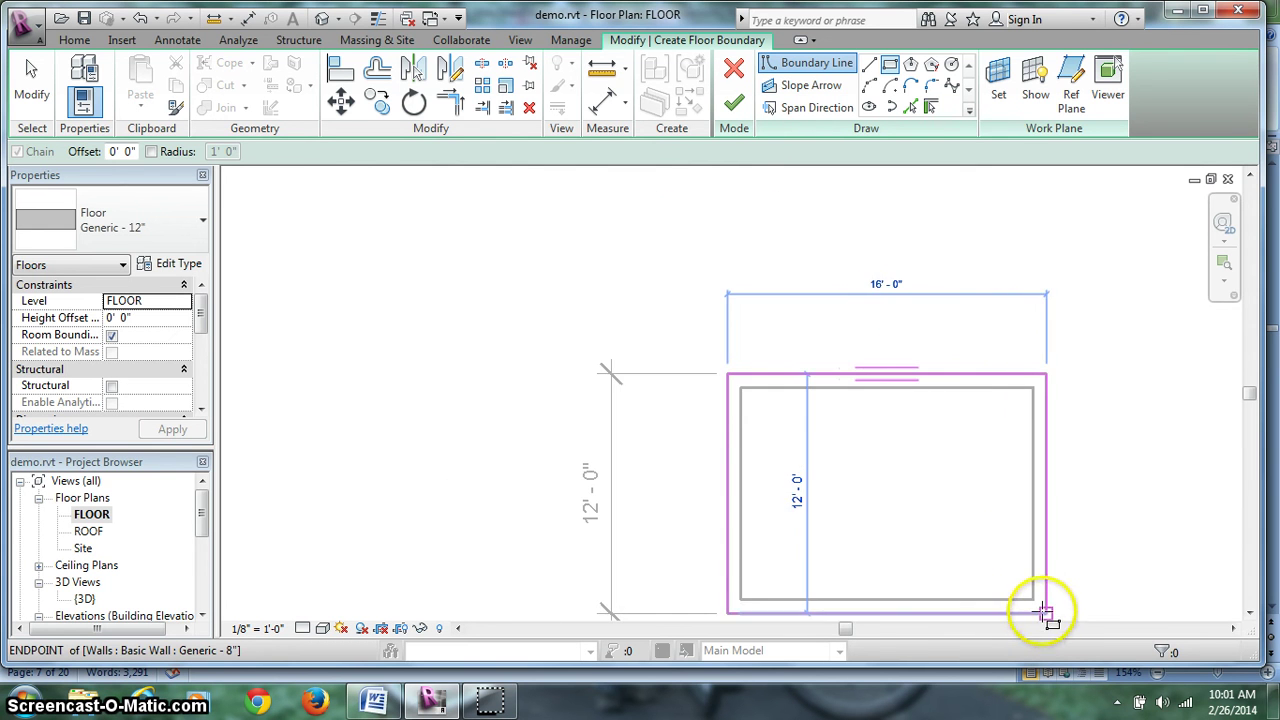
pyautogui.scroll(1, 1046, 612)
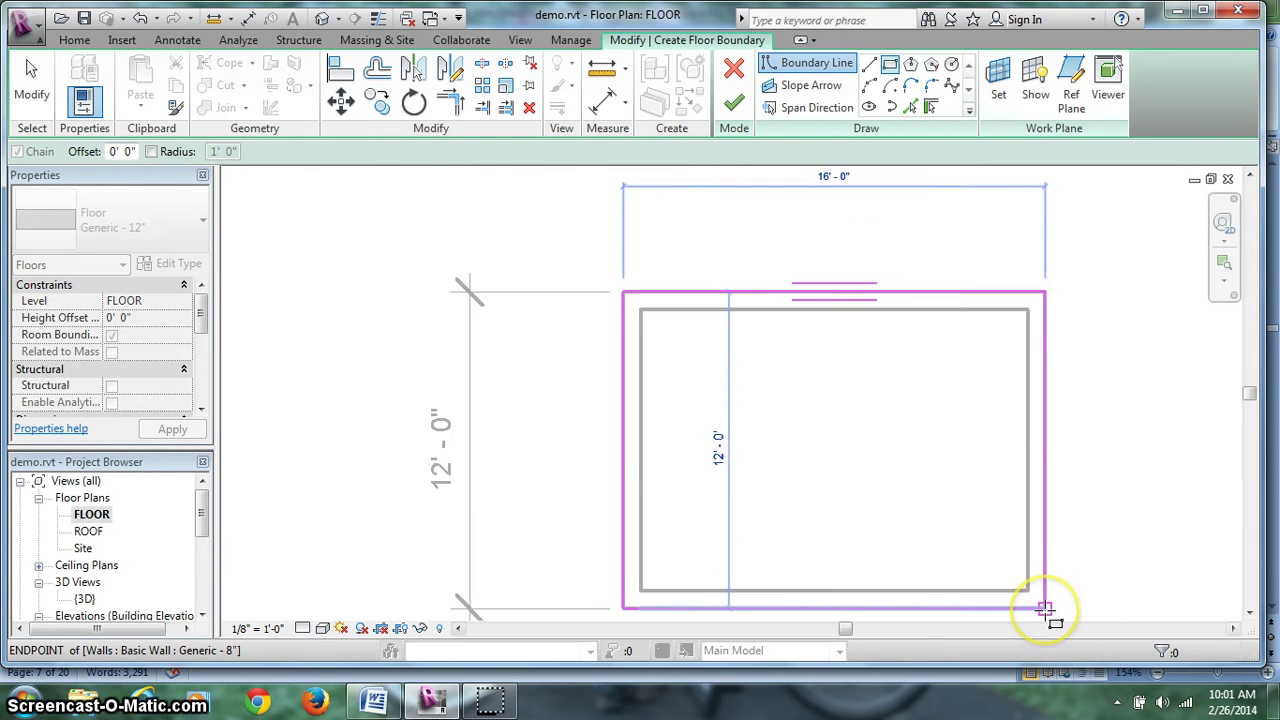
pyautogui.click(1046, 610)
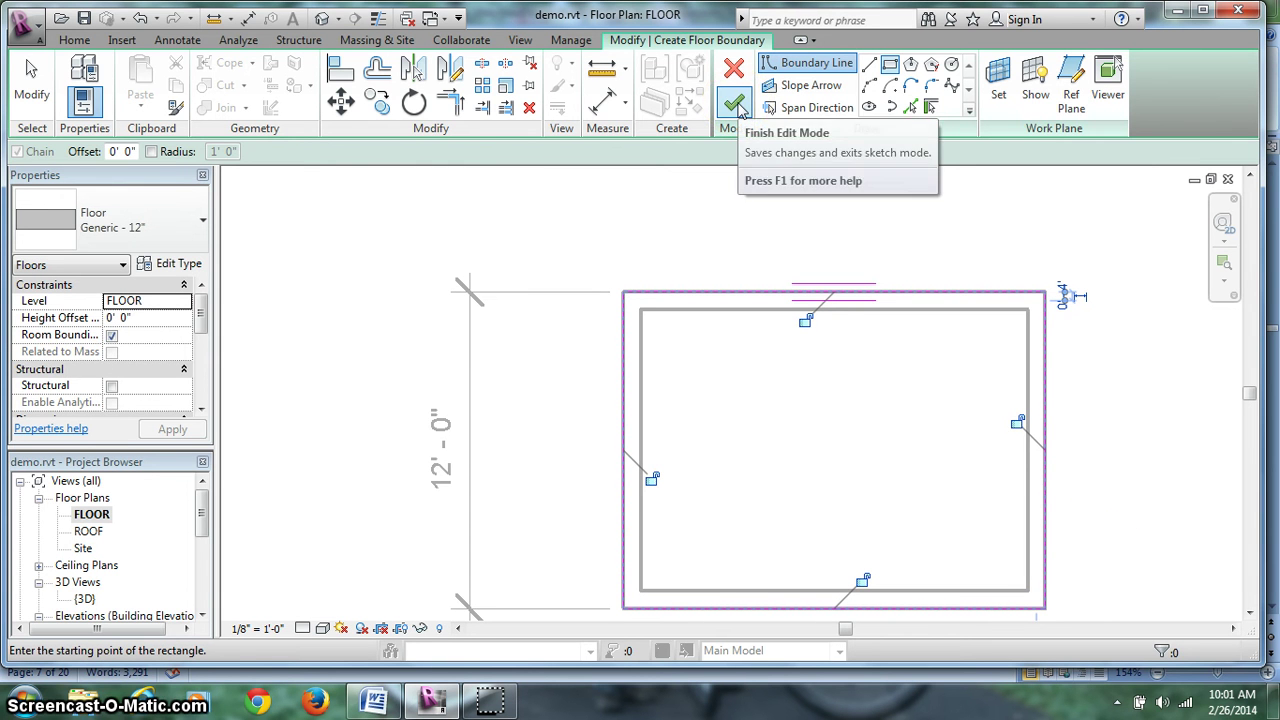
pyautogui.click(735, 103)
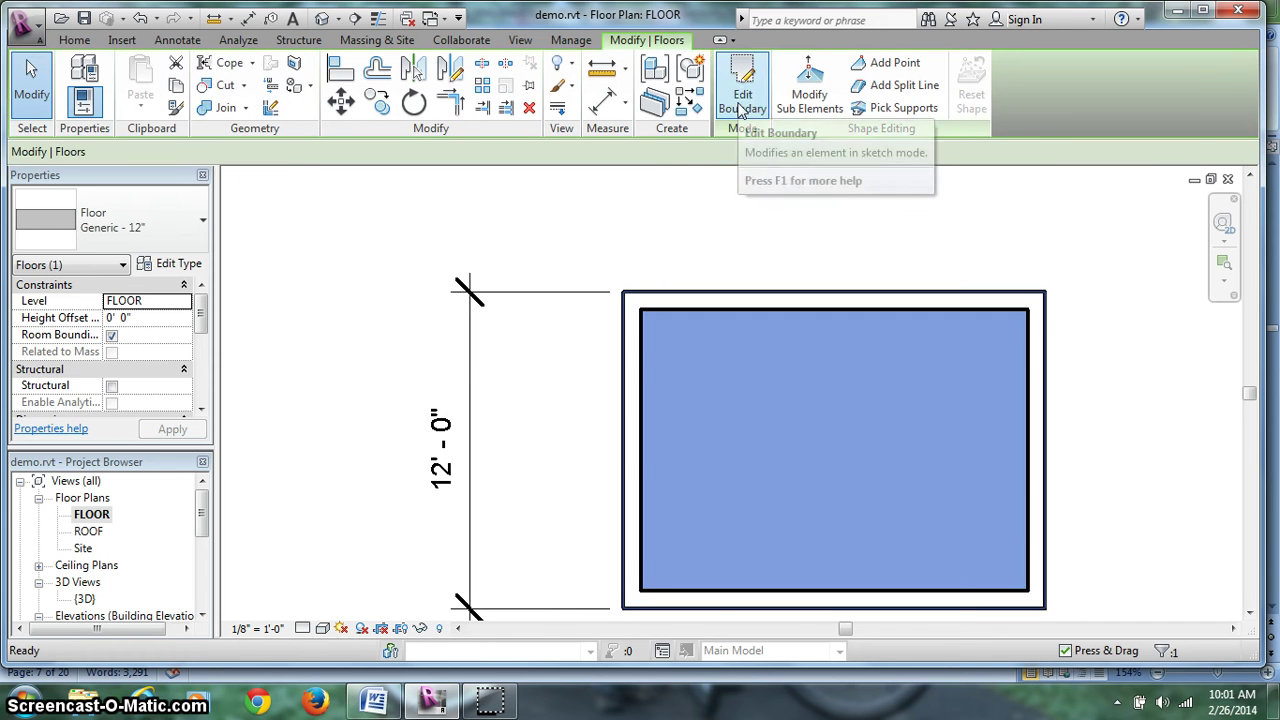
# Deselect the floor, open the {3D} view and recentre the shed
pyautogui.click(362, 540)
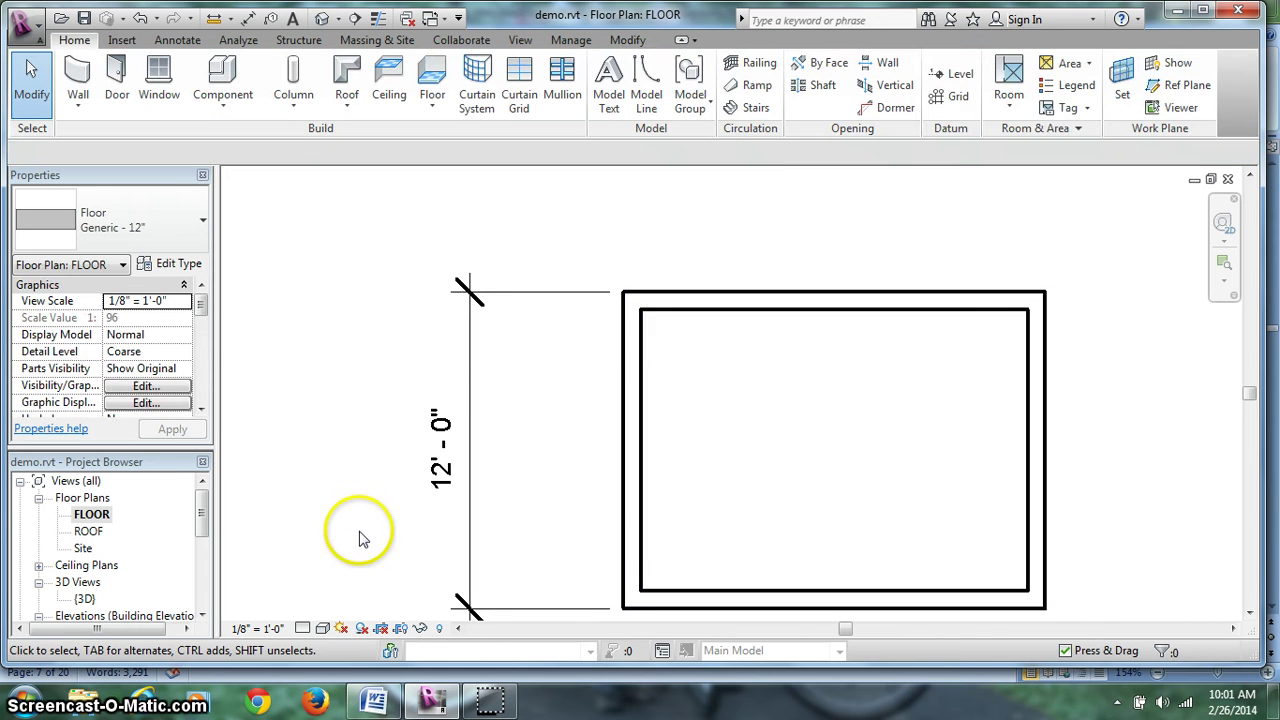
pyautogui.doubleClick(84, 598)
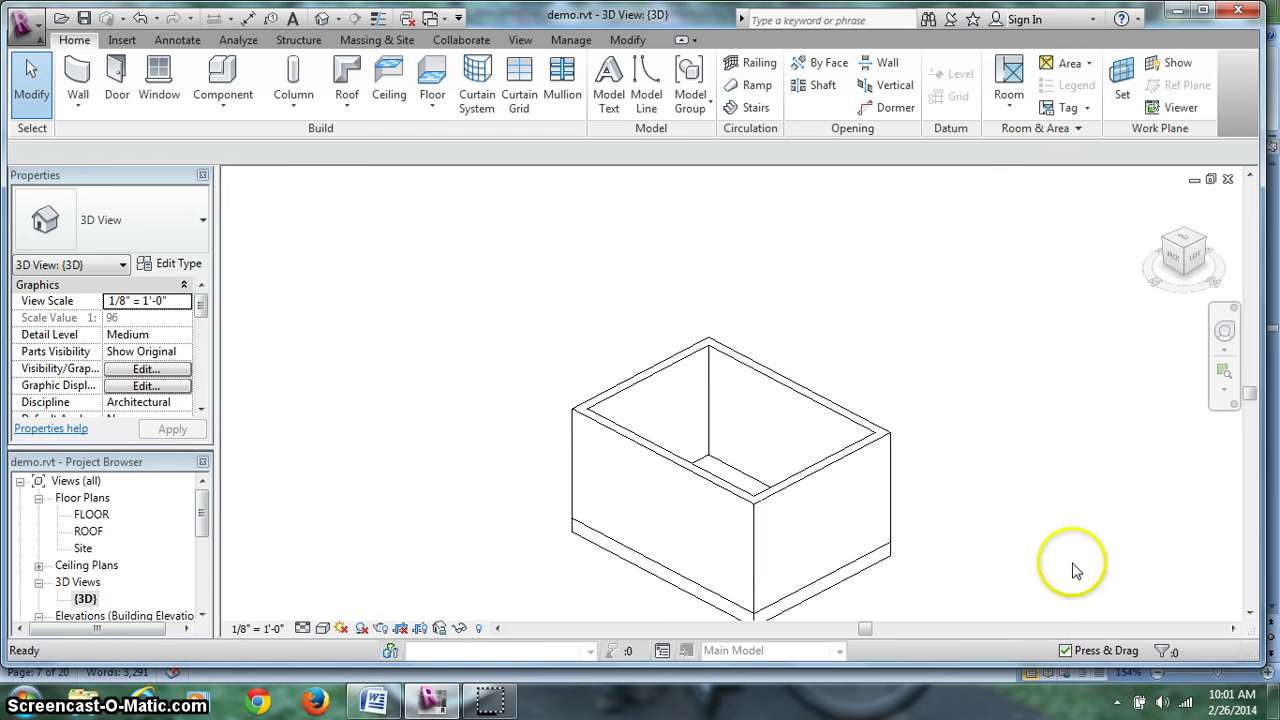
pyautogui.scroll(-1, 1037, 497)
pyautogui.moveTo(1037, 497); pyautogui.dragTo(1016, 447, button='middle')
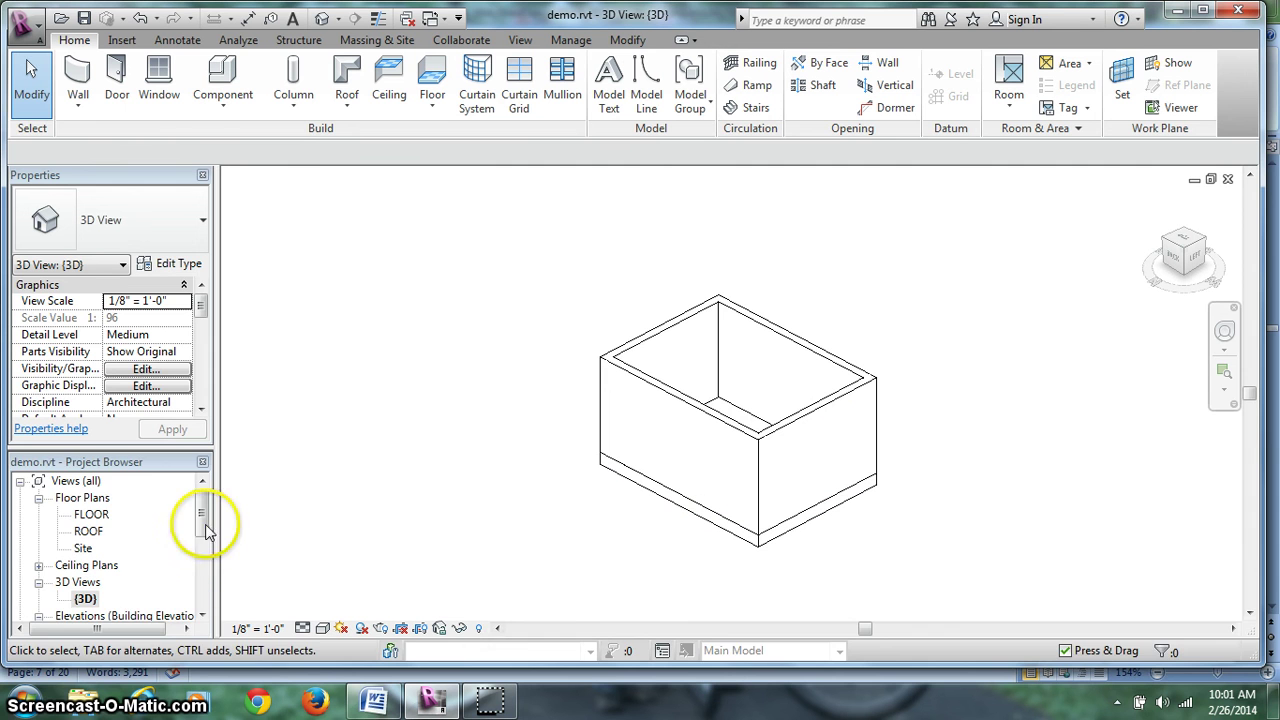
pyautogui.moveTo(201, 514)
pyautogui.mouseDown()
pyautogui.moveTo(204, 557)
pyautogui.moveTo(204, 534)
pyautogui.mouseUp()
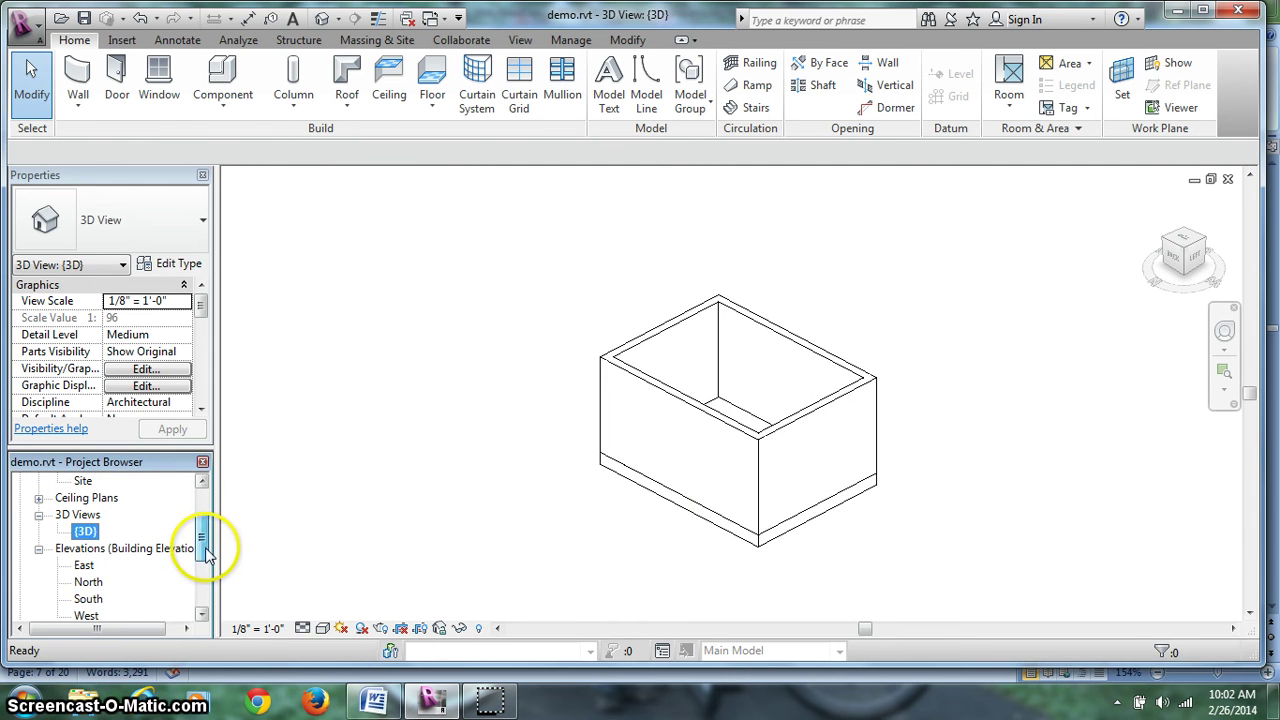
pyautogui.doubleClick(140, 598)
pyautogui.scroll(6, 420, 455)
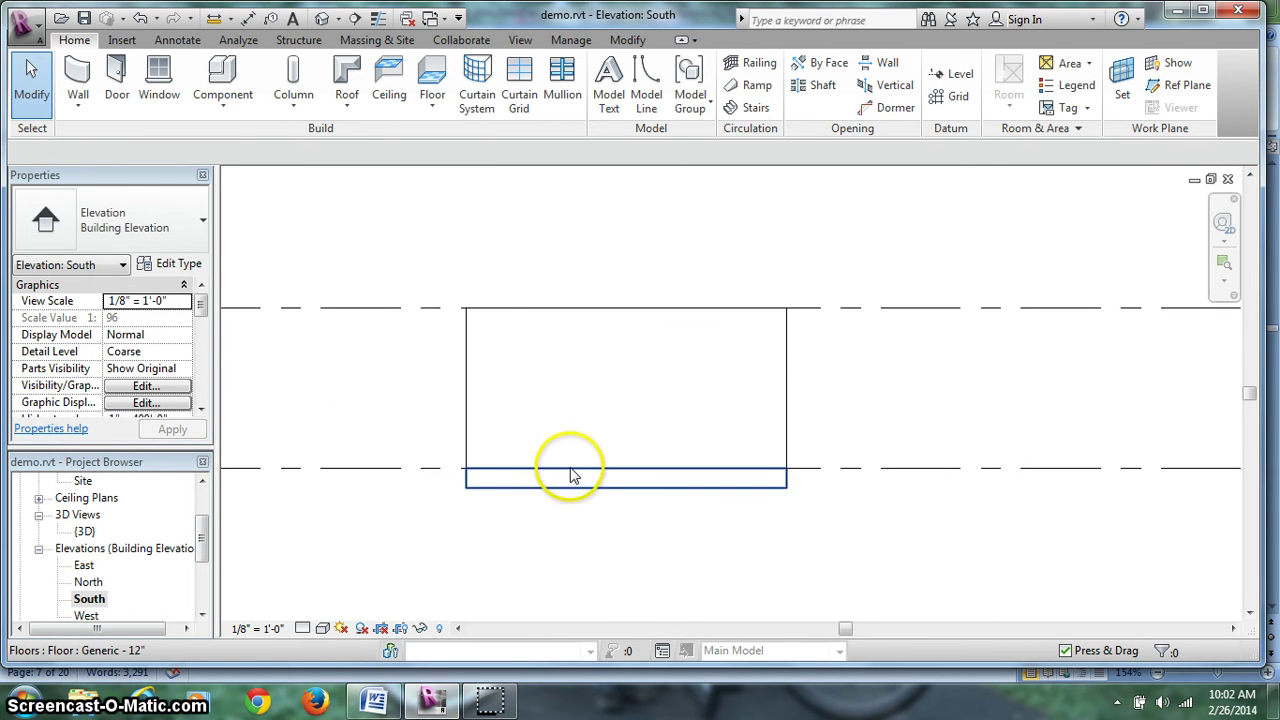
pyautogui.scroll(-3, 568, 483)
pyautogui.doubleClick(85, 531)
pyautogui.click(760, 548)
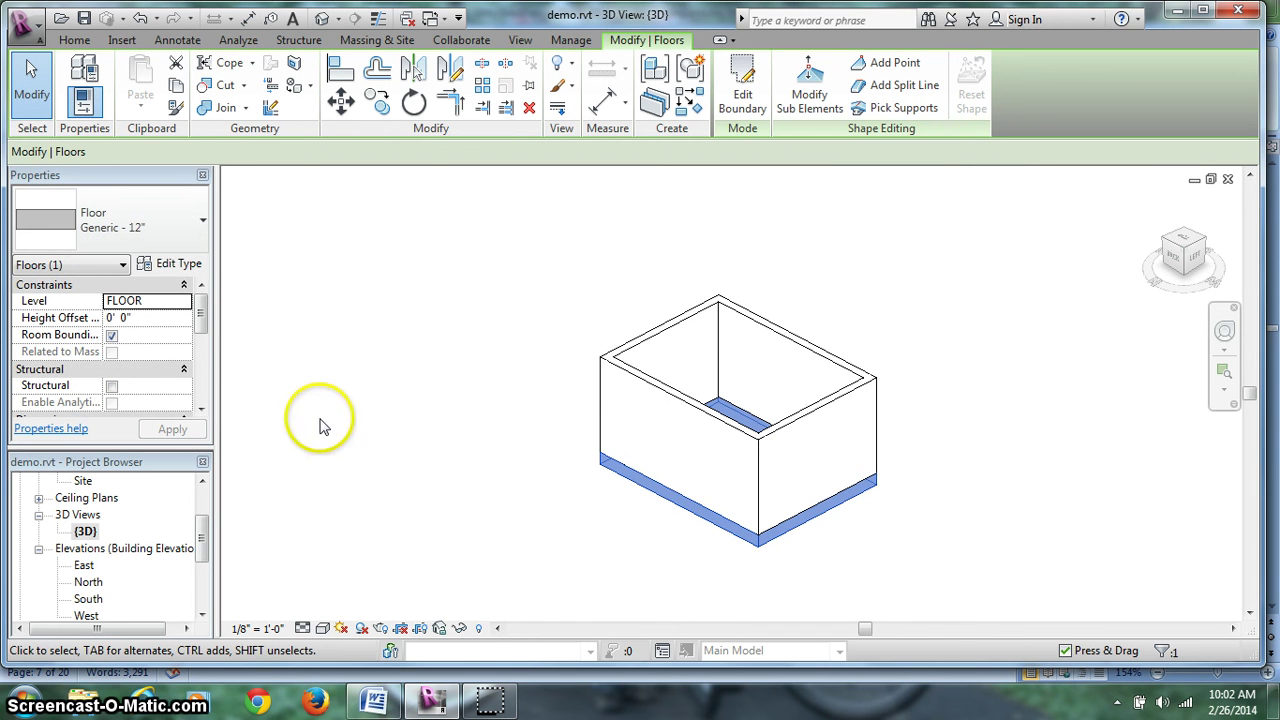
# Read Word's step 4 on the Wood Joist floor type, then bring Revit back in front
pyautogui.click(380, 703)
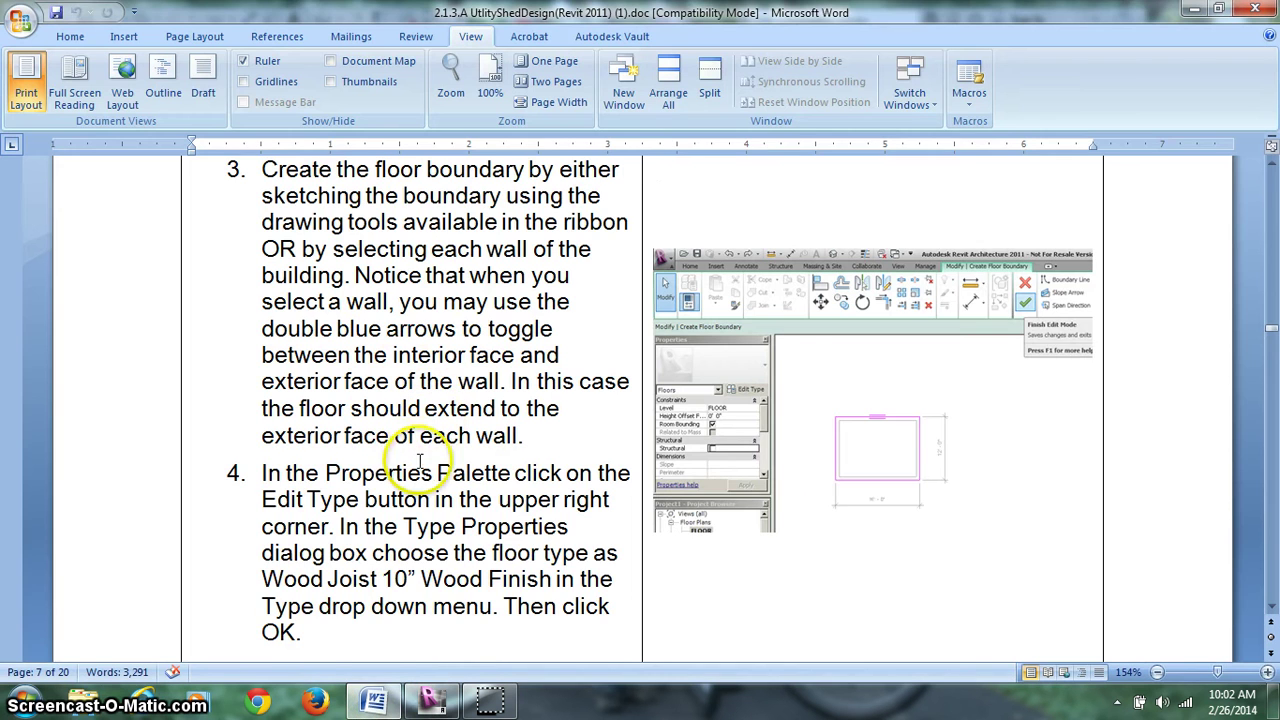
pyautogui.scroll(-1, 420, 450)
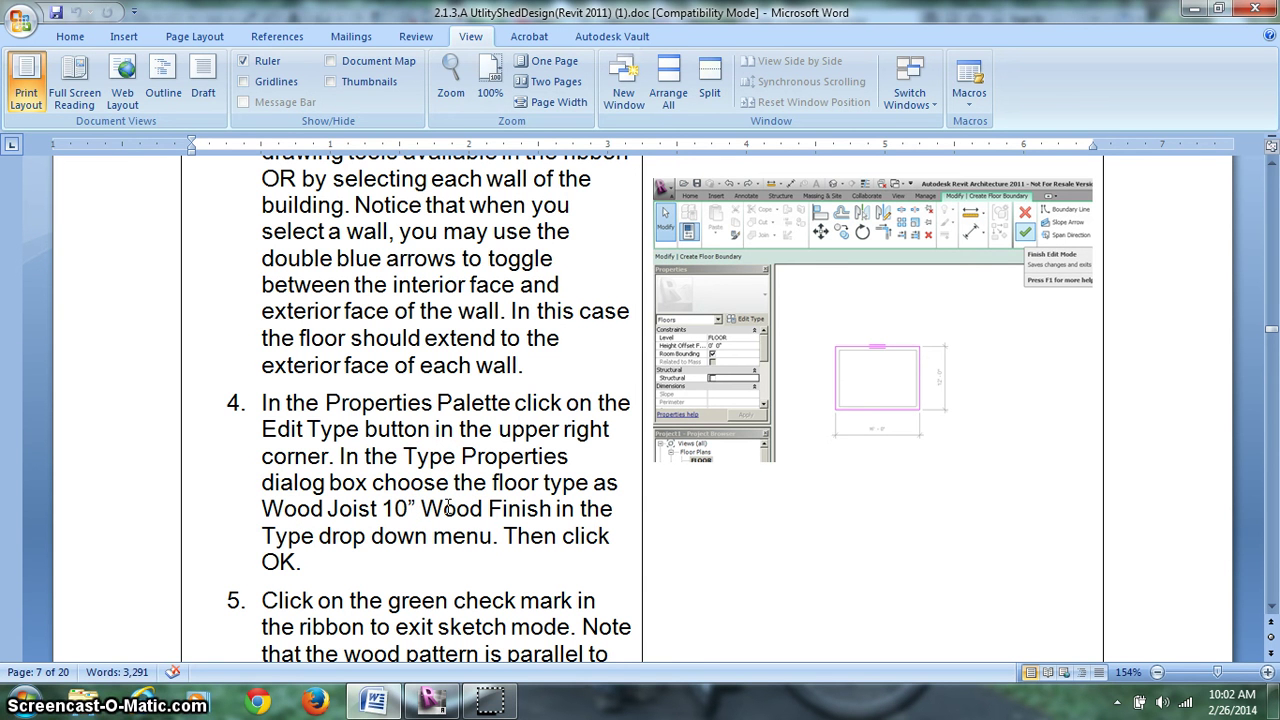
pyautogui.click(425, 703)
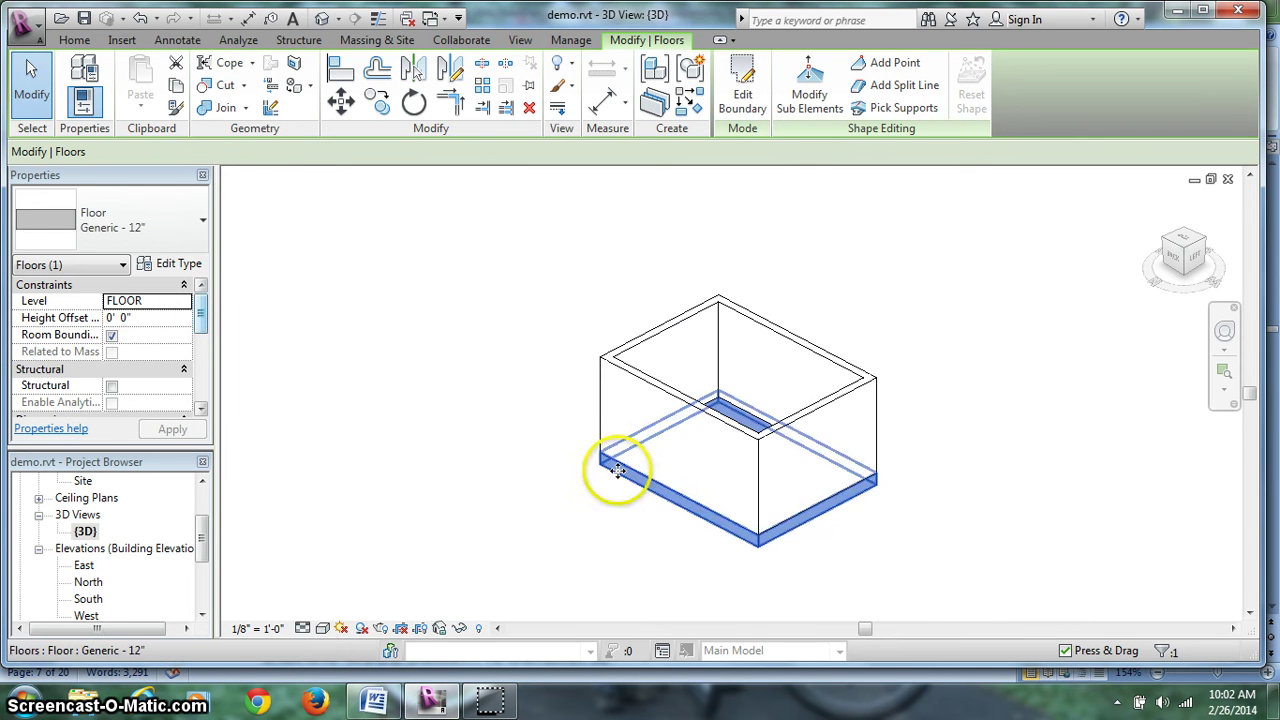
# Change the floor type to Wood Joist 10" - Wood Finish via Edit Type, then orbit to view it
pyautogui.click(170, 264)
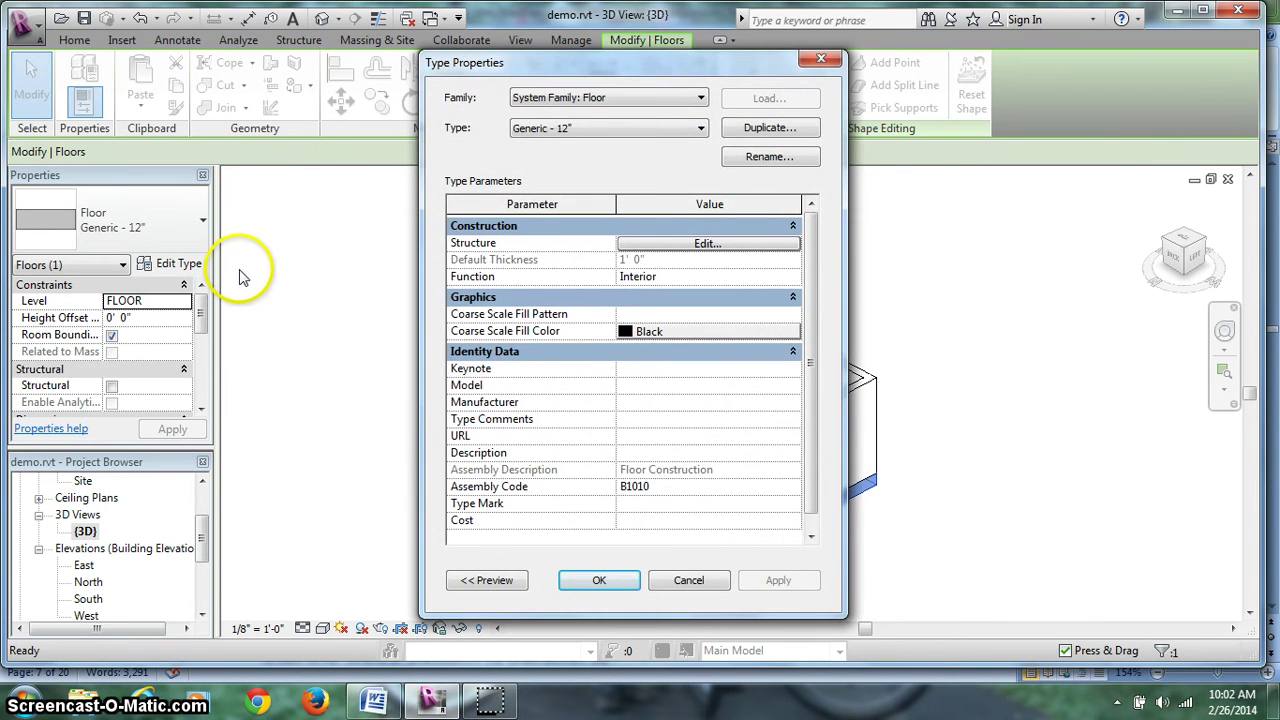
pyautogui.click(653, 130)
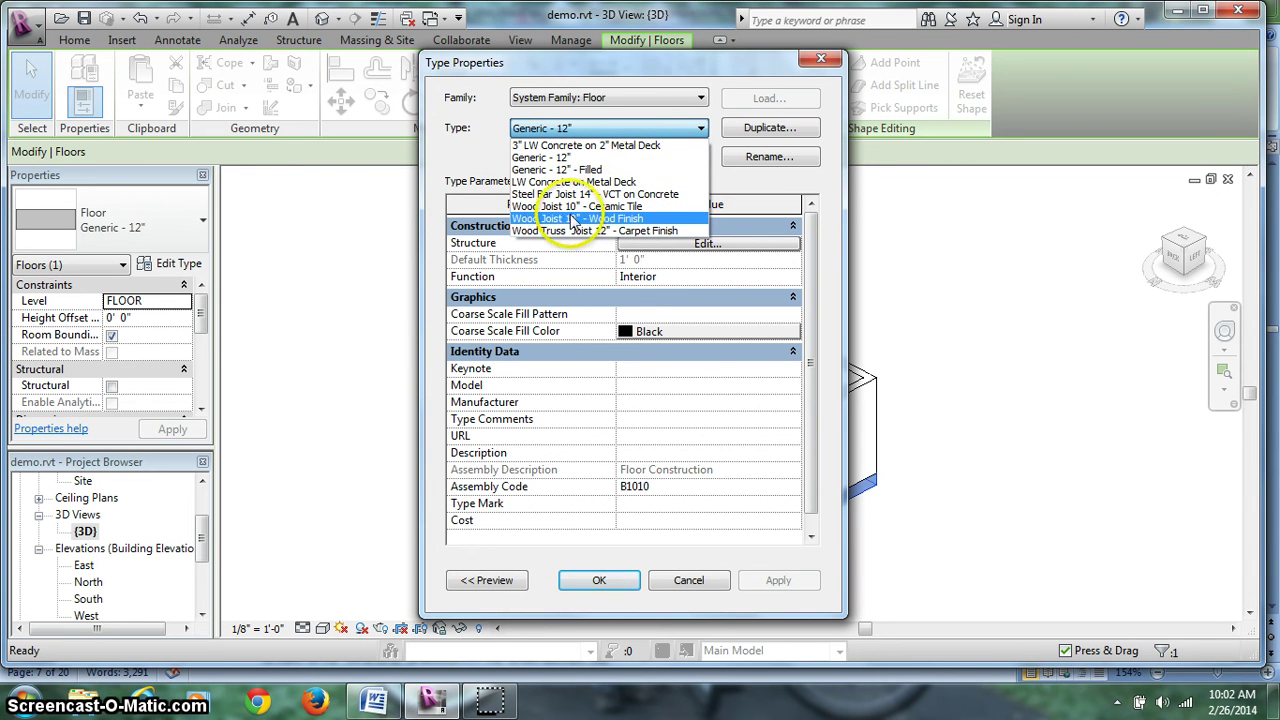
pyautogui.click(608, 222)
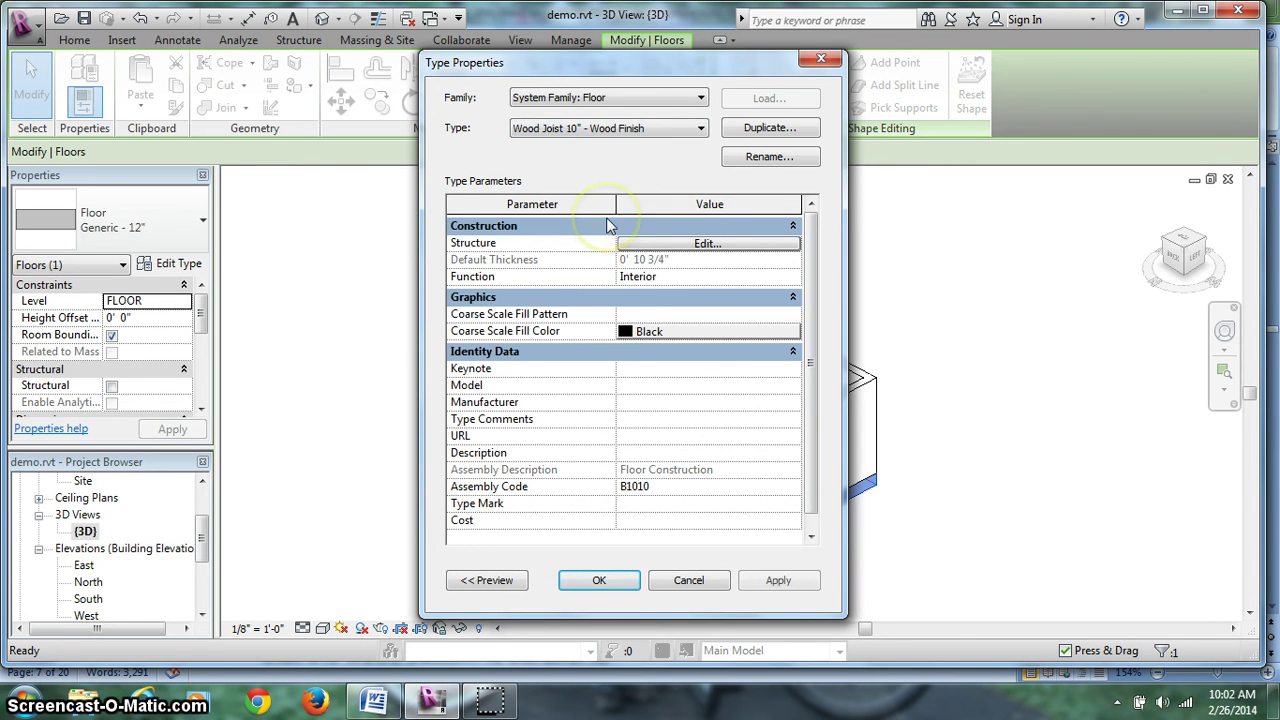
pyautogui.click(604, 580)
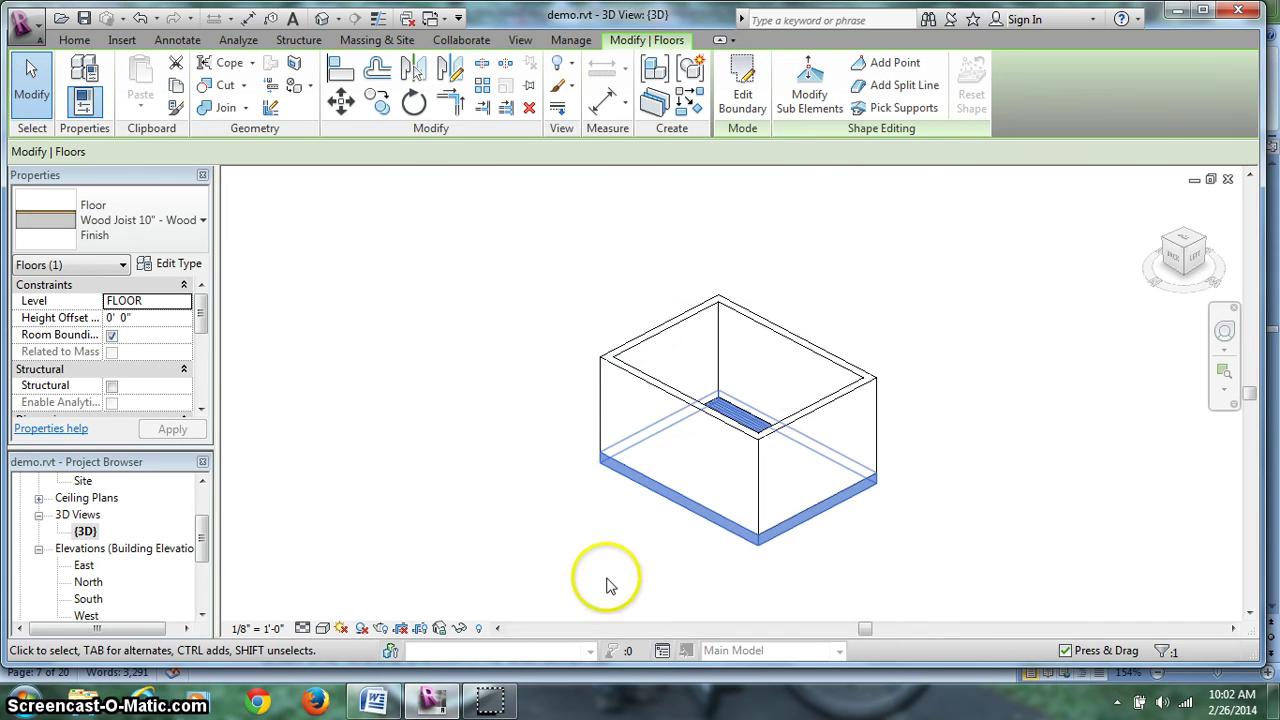
pyautogui.click(967, 510)
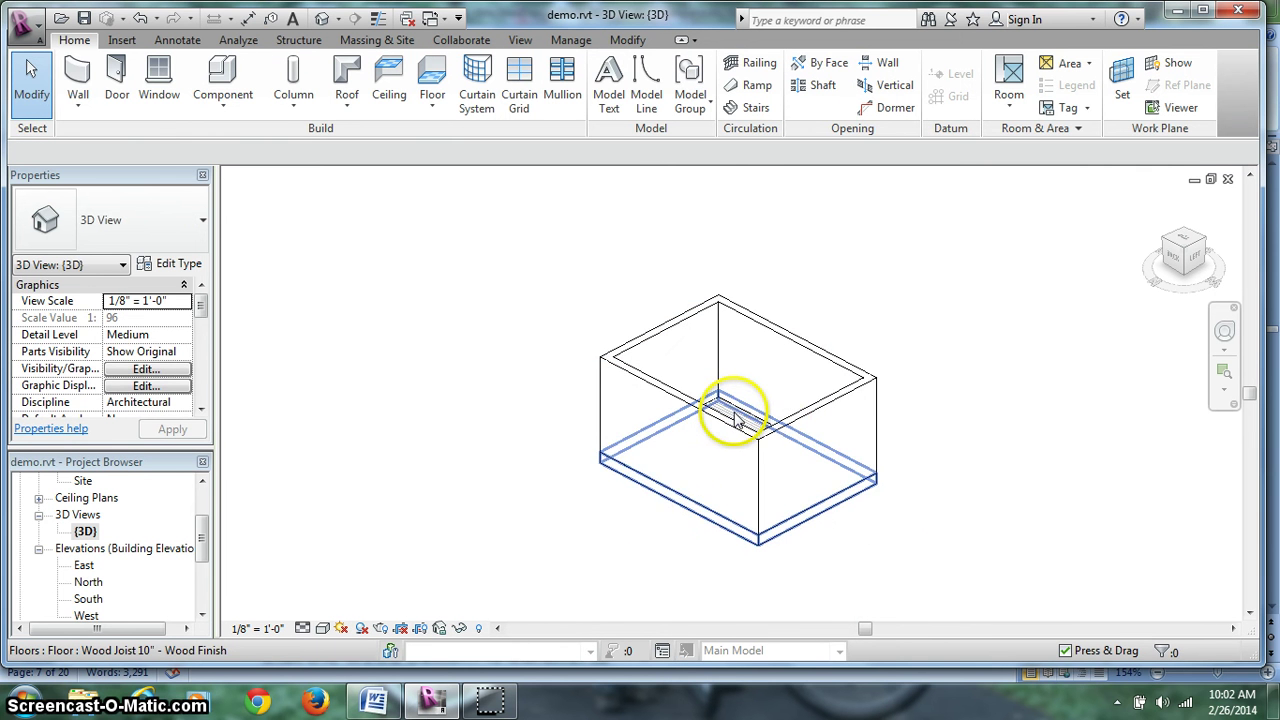
pyautogui.scroll(4, 735, 420)
pyautogui.scroll(-3, 735, 420)
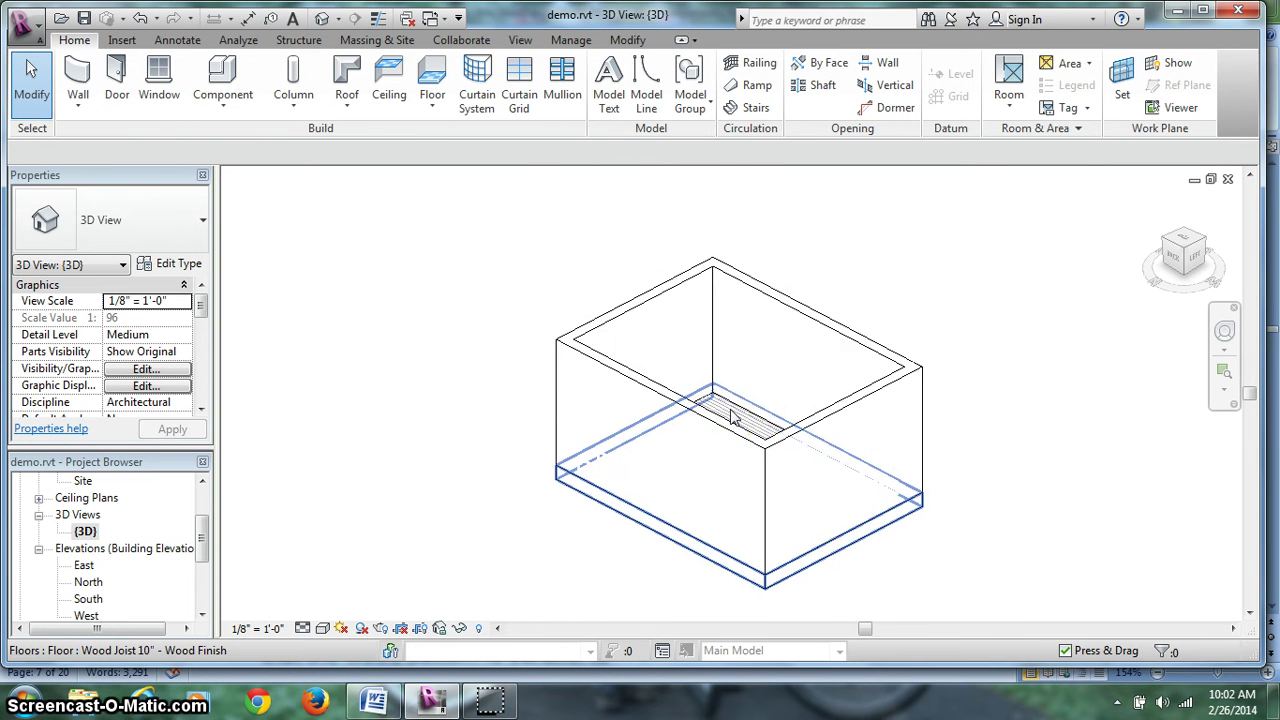
pyautogui.scroll(2, 733, 418)
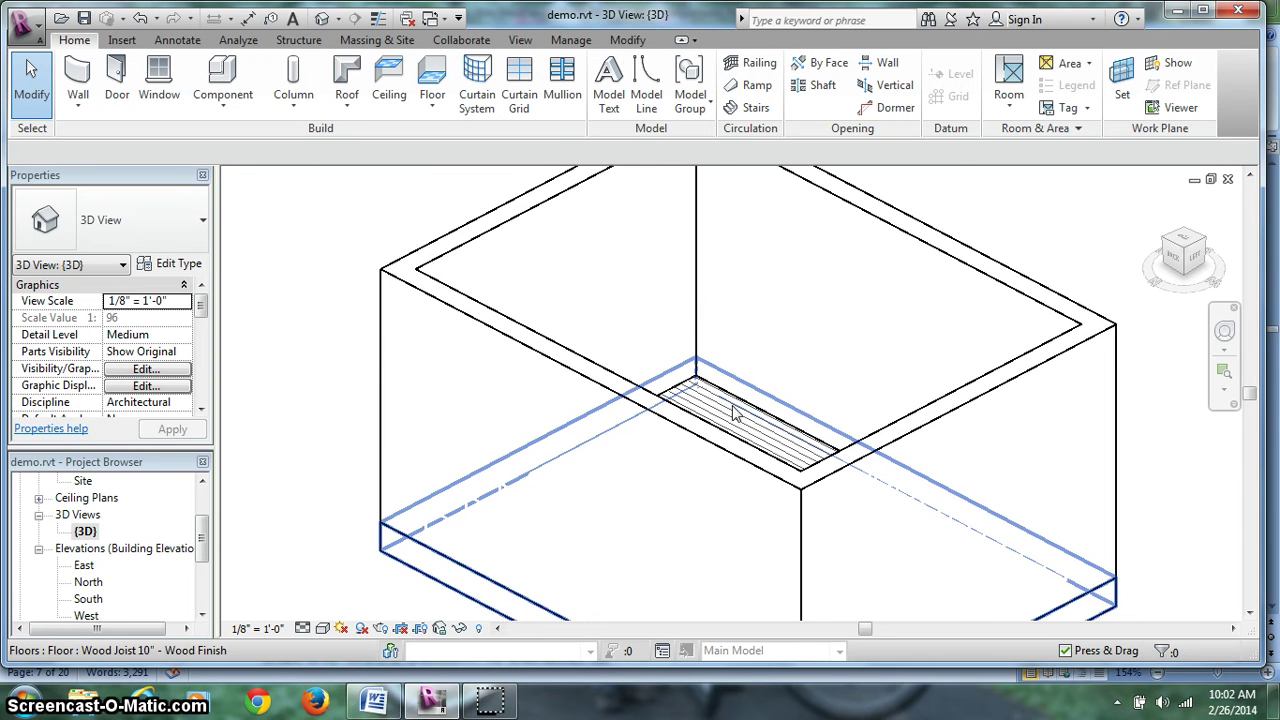
pyautogui.scroll(-5, 733, 418)
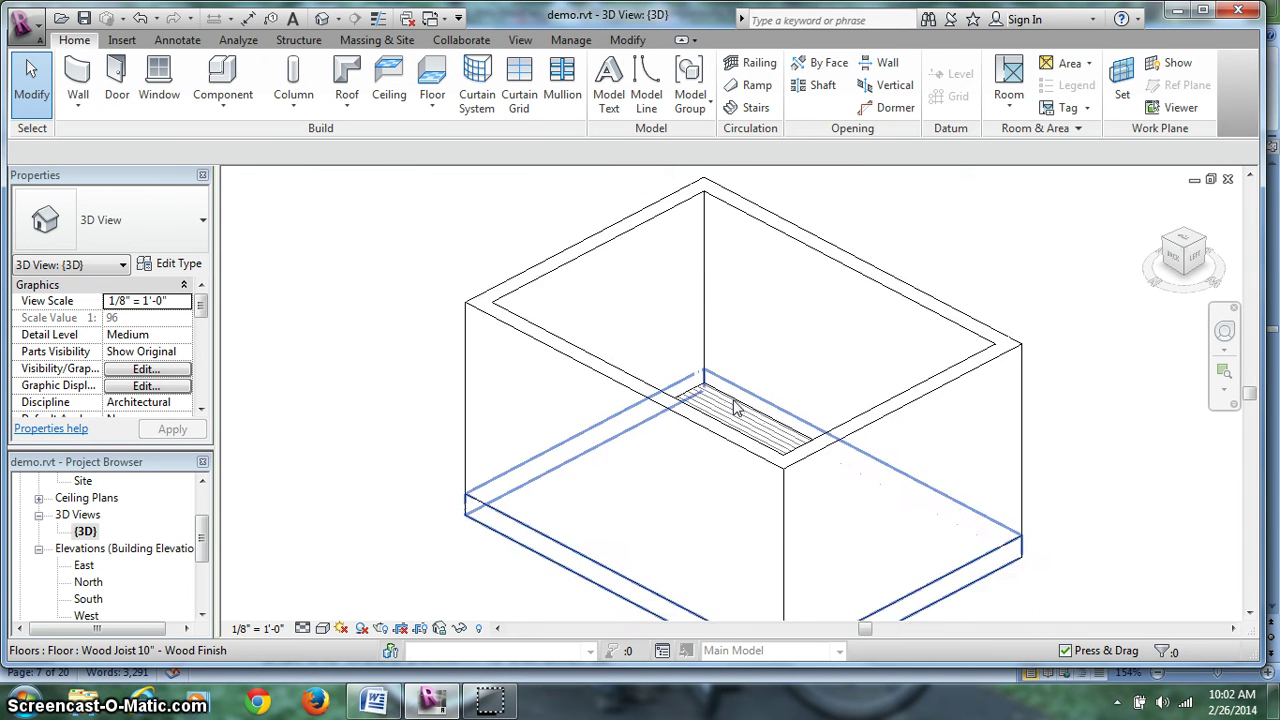
pyautogui.moveTo(1175, 251)
pyautogui.mouseDown()
pyautogui.moveTo(1180, 295)
pyautogui.moveTo(1160, 288)
pyautogui.mouseUp()
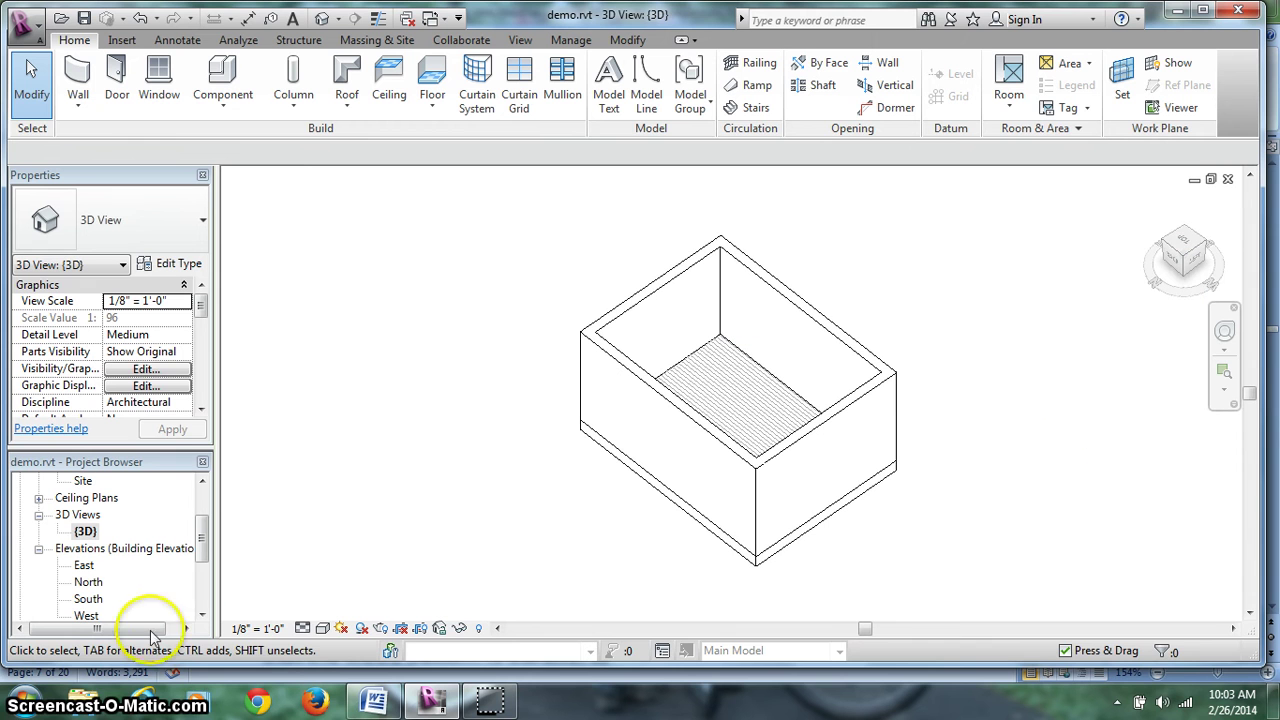
# Set the 3D view to Fine detail, preview Consistent Colors, then return to Hidden Line
pyautogui.click(302, 628)
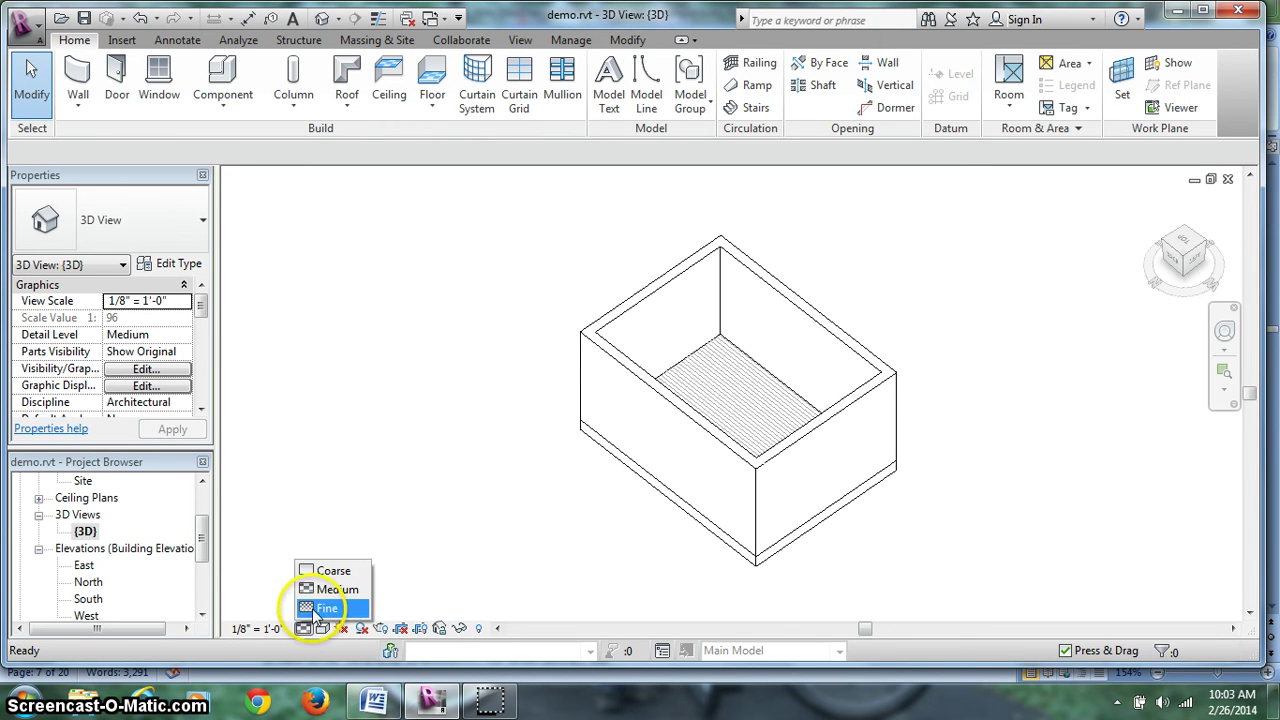
pyautogui.click(315, 609)
pyautogui.click(322, 628)
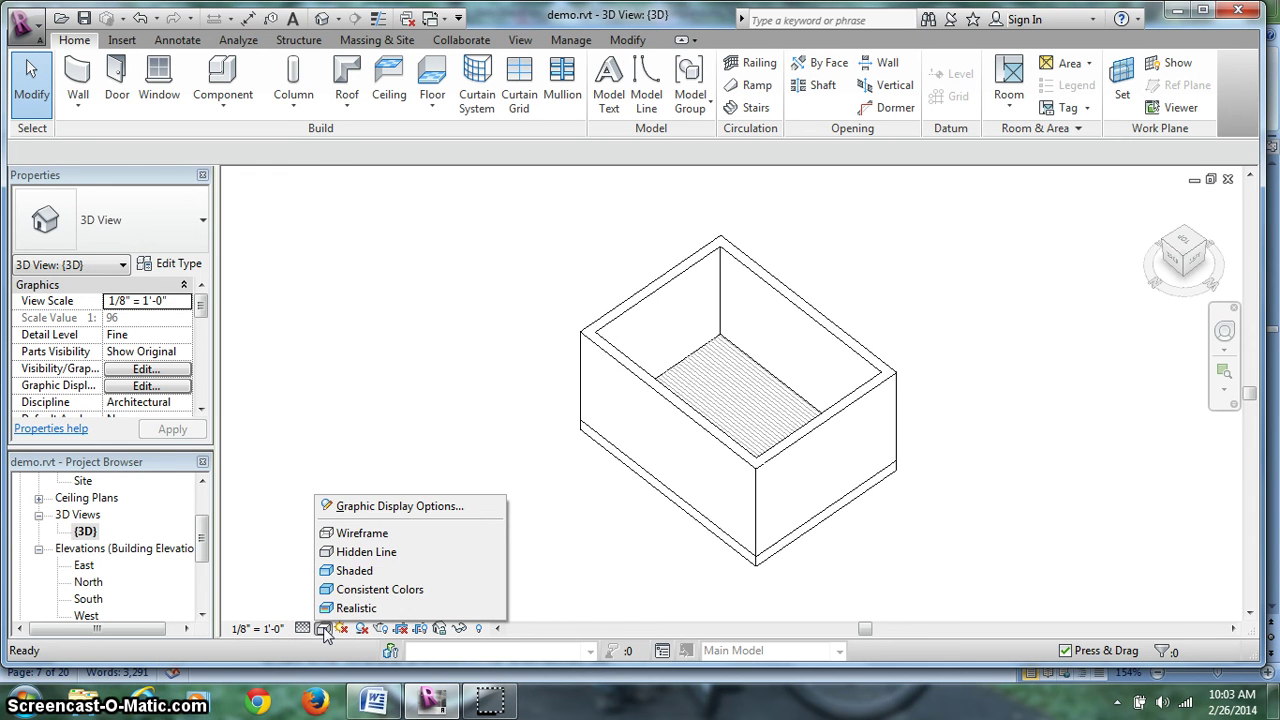
pyautogui.click(351, 591)
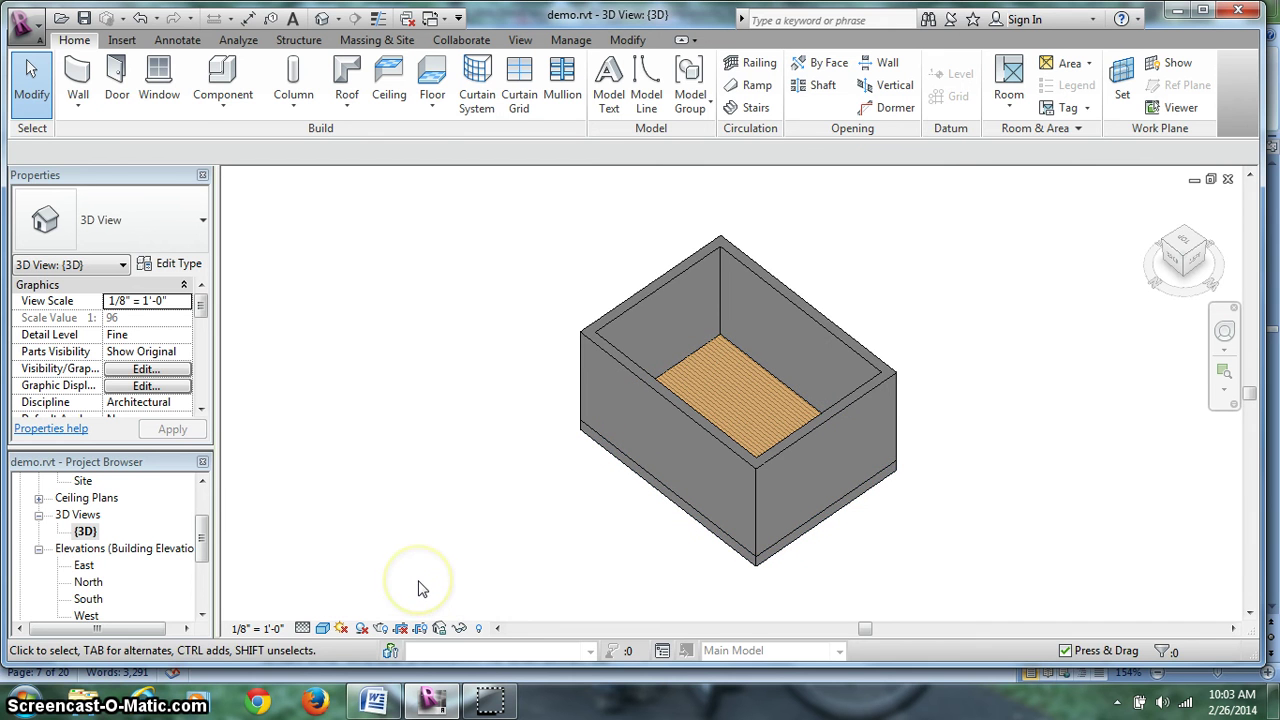
pyautogui.click(323, 628)
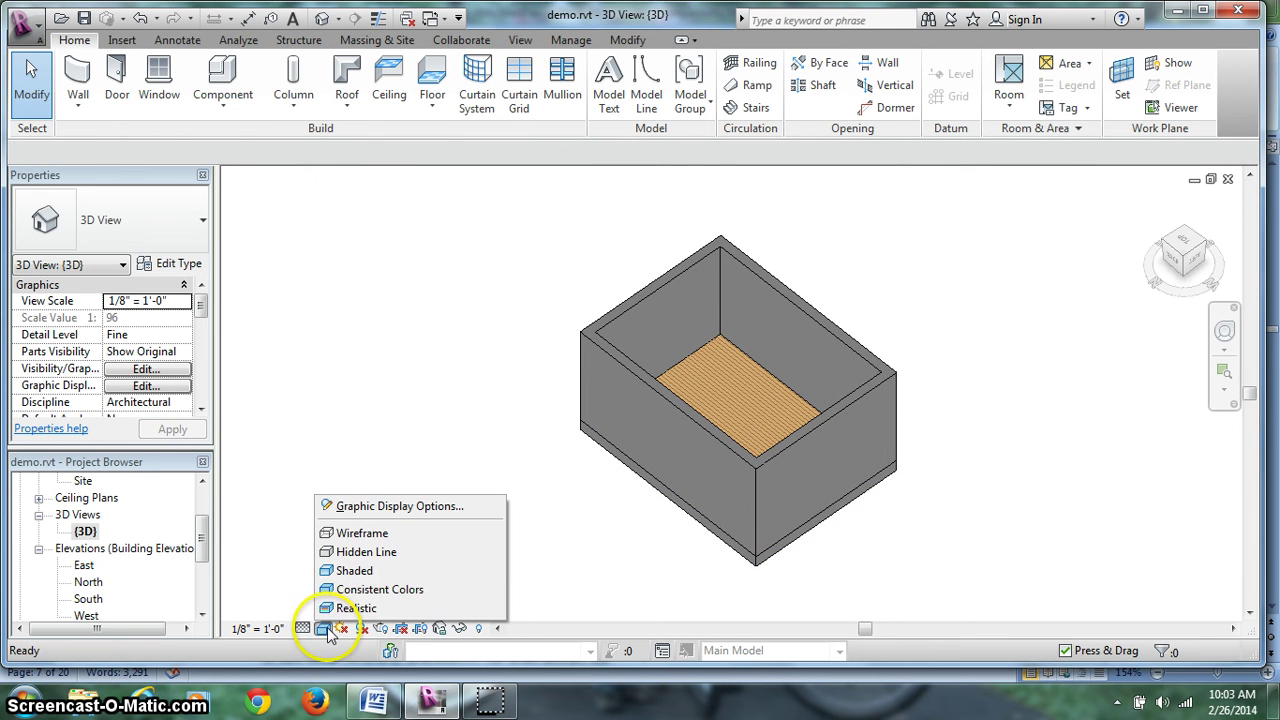
pyautogui.click(362, 552)
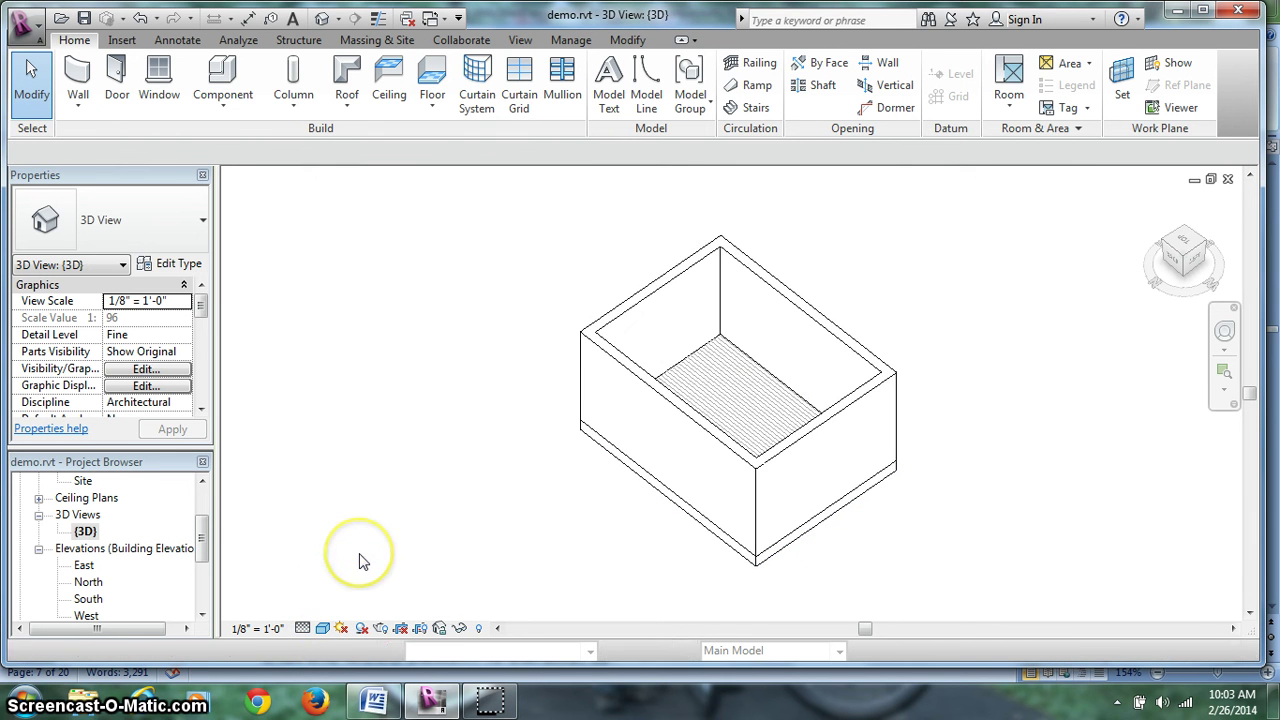
pyautogui.click(302, 628)
pyautogui.click(308, 603)
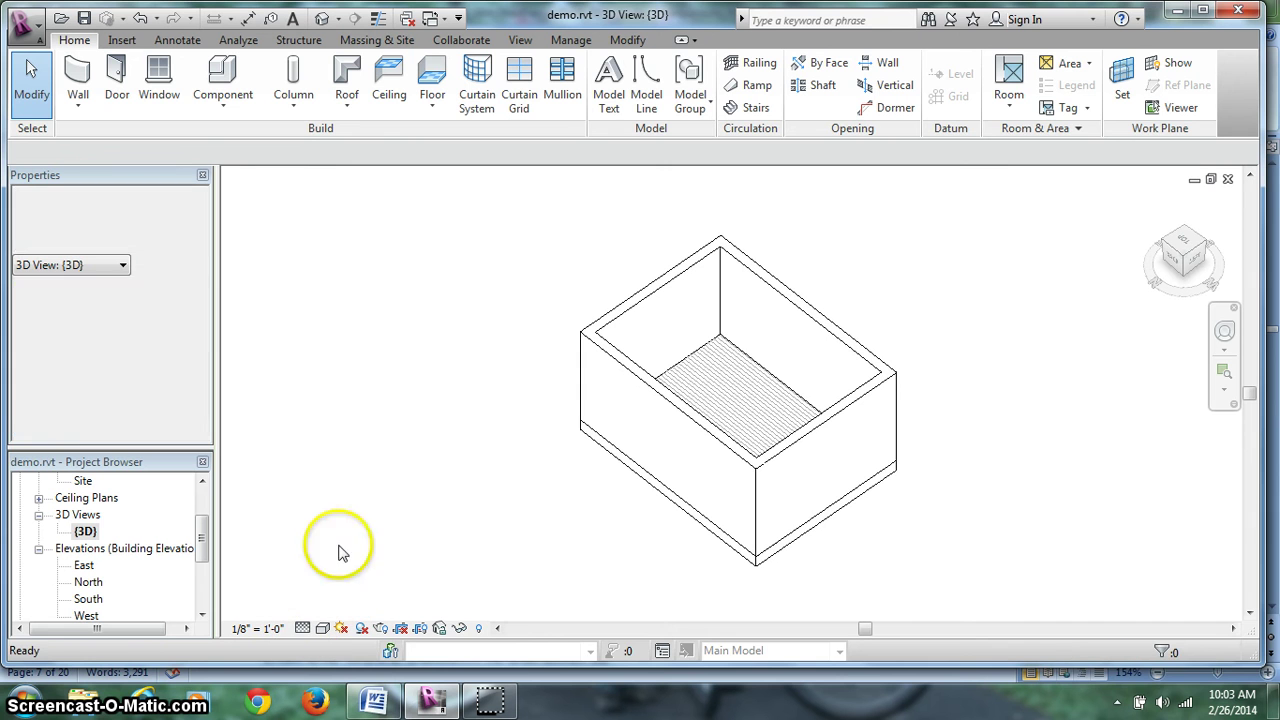
# Read Word's Step 8 – Creating a Gable Roof instructions, then return to the Revit 3D view
pyautogui.click(377, 705)
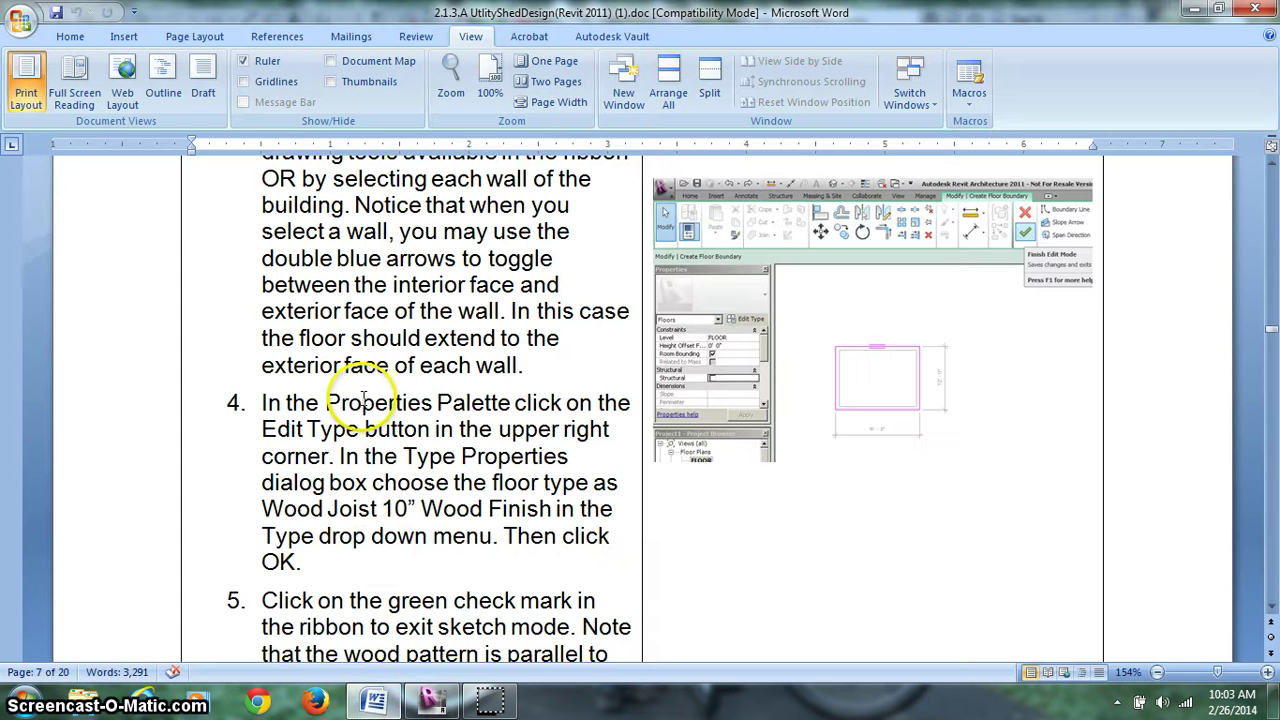
pyautogui.scroll(-3, 425, 512)
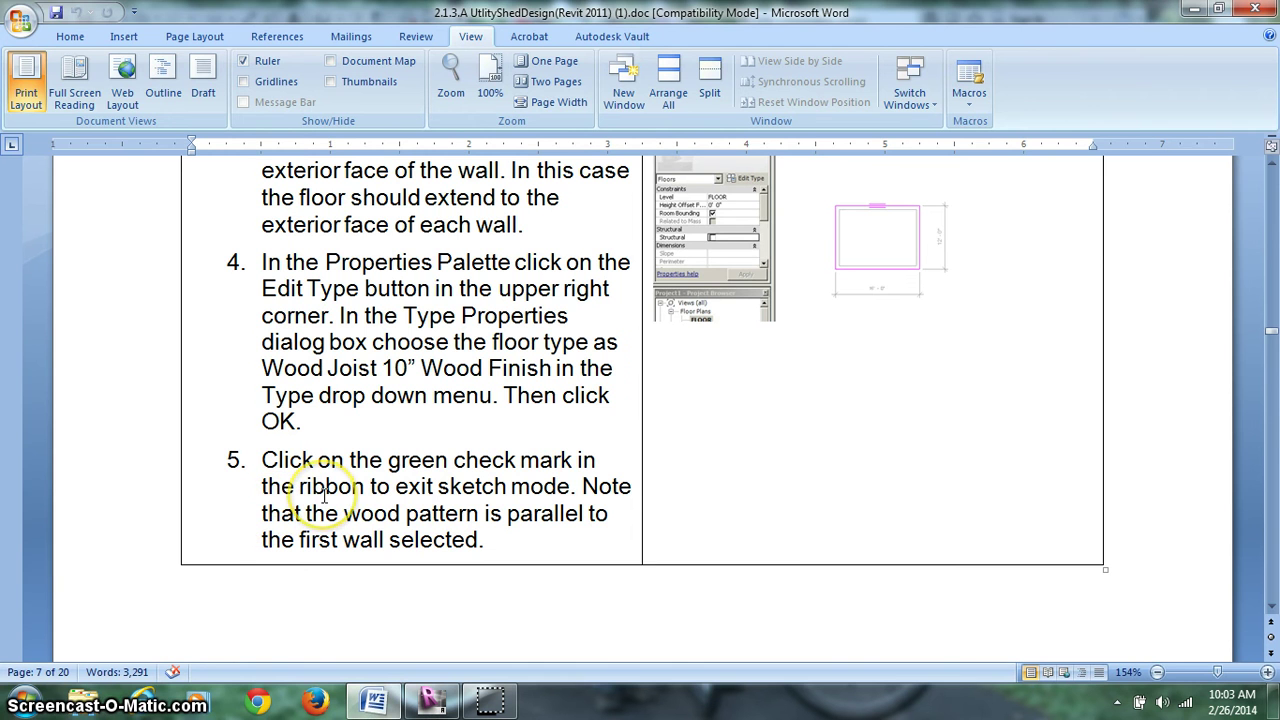
pyautogui.click(432, 703)
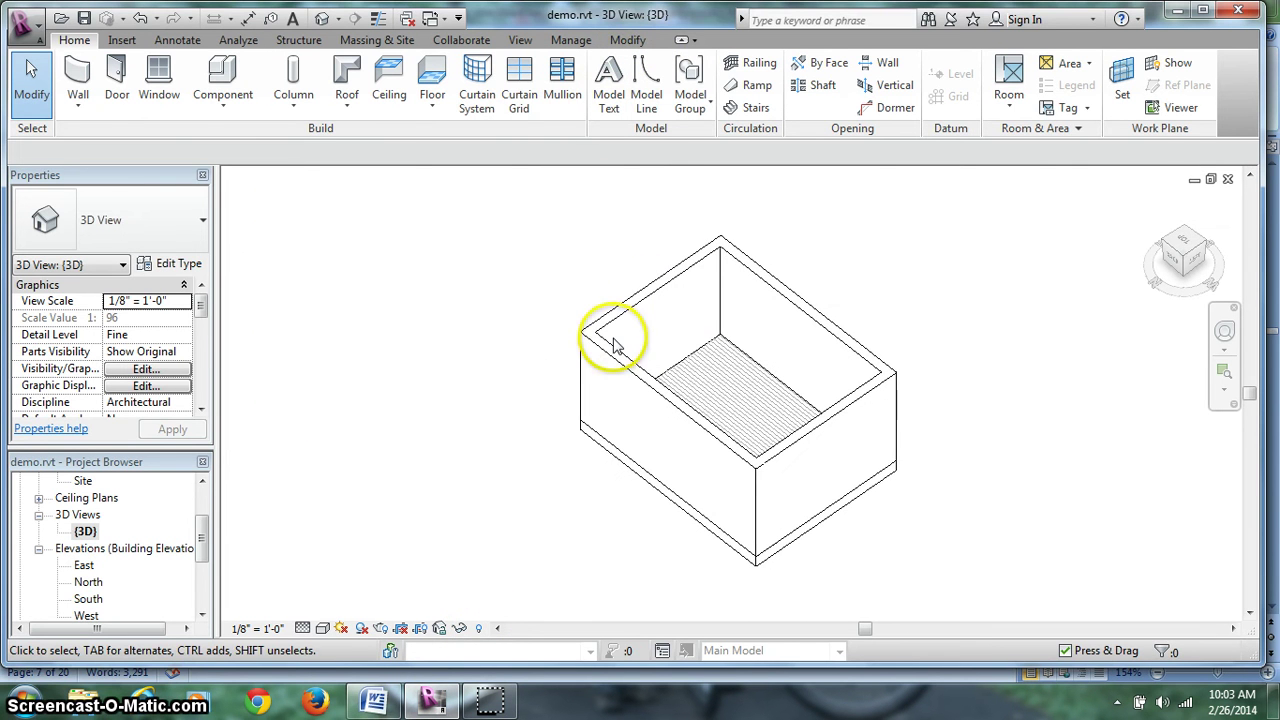
pyautogui.click(375, 703)
pyautogui.scroll(-10, 437, 500)
pyautogui.scroll(-6, 440, 498)
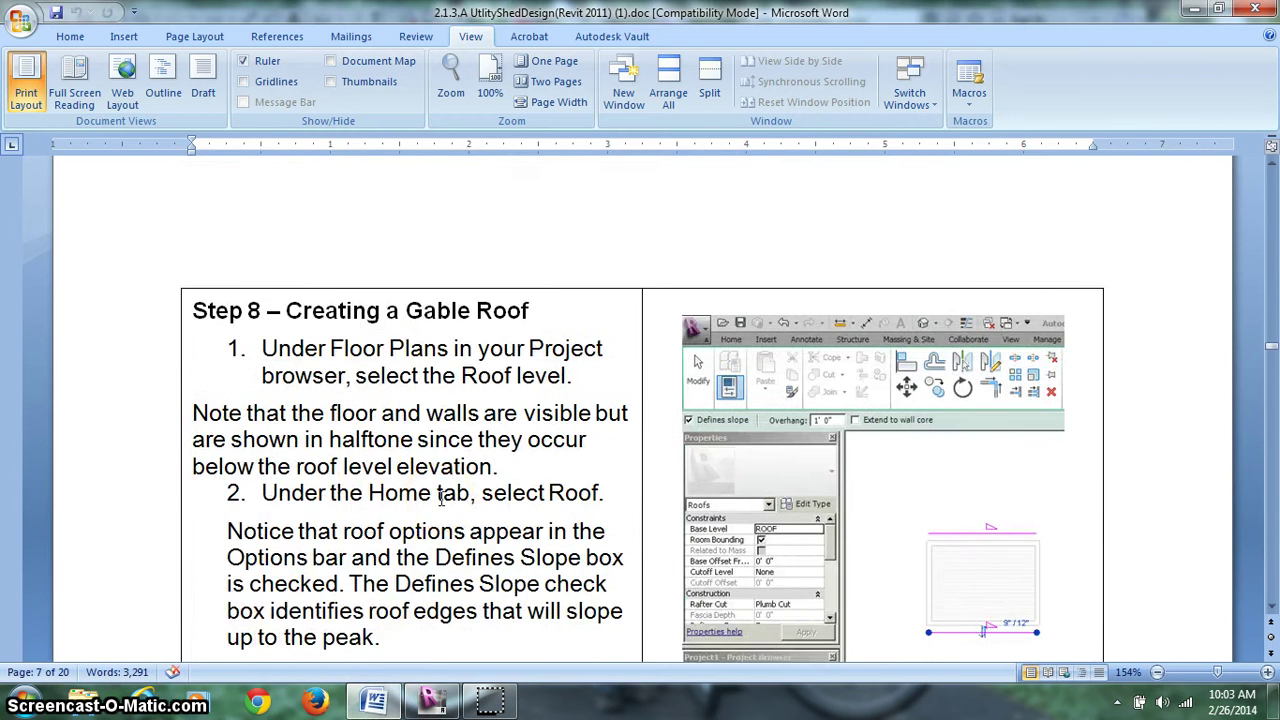
pyautogui.click(457, 491)
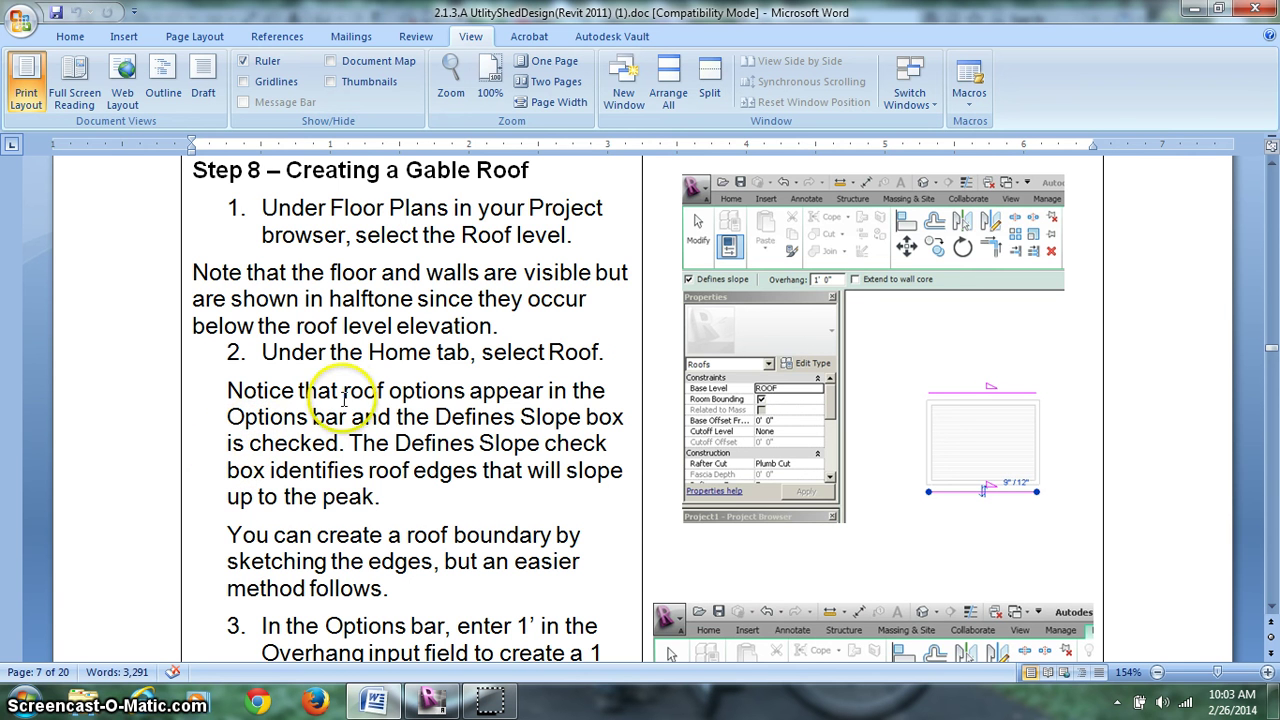
pyautogui.scroll(-3, 343, 391)
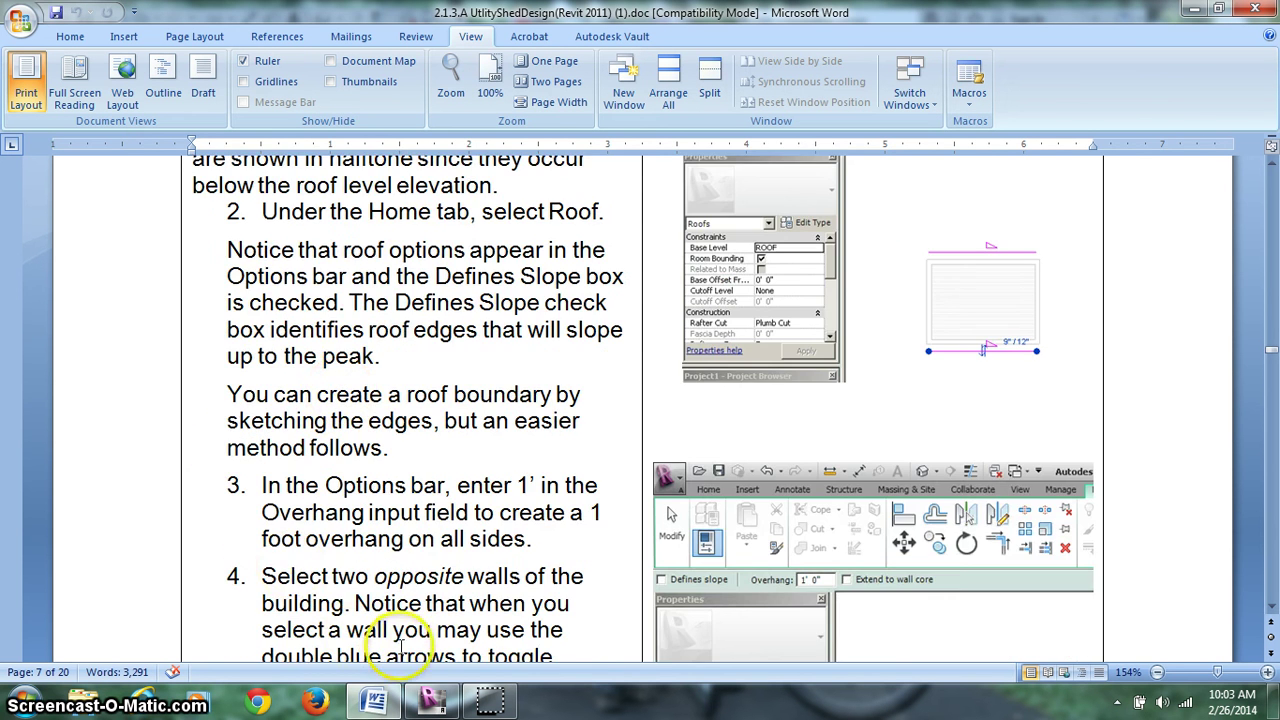
pyautogui.click(430, 701)
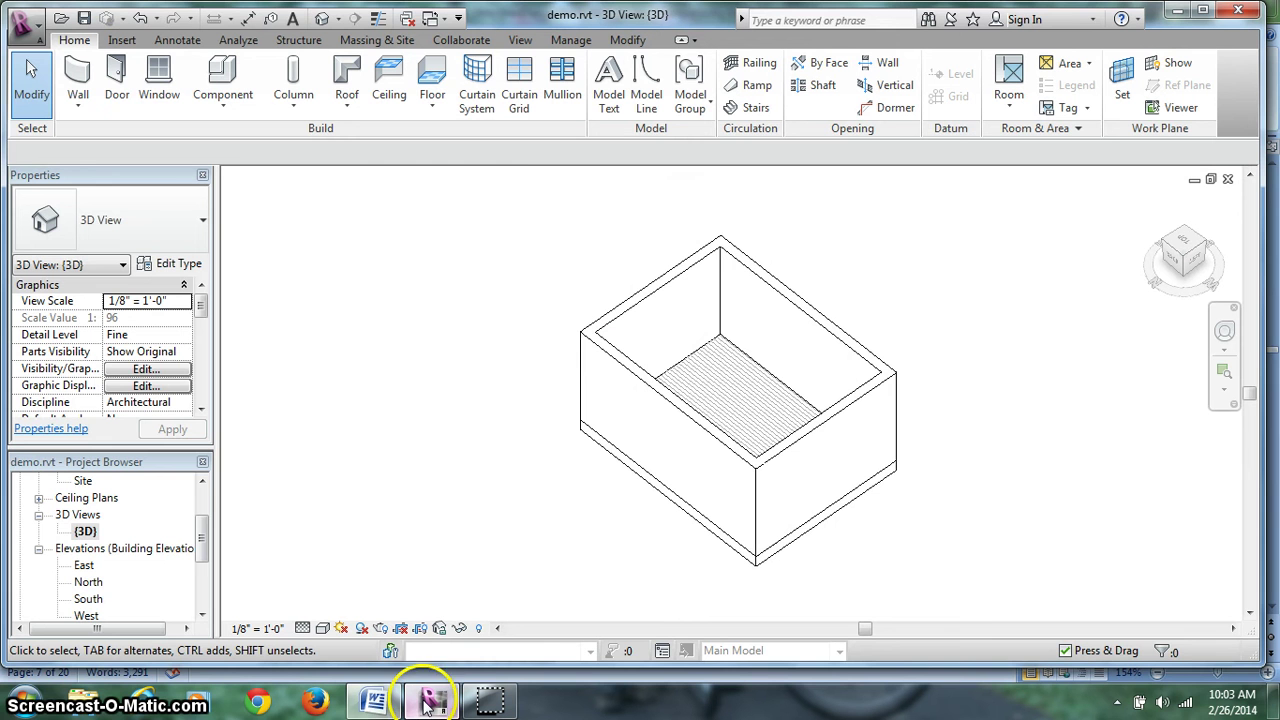
# Open the ROOF floor plan, zoom in on the shed footprint, and switch back to Word
pyautogui.click(200, 483)
pyautogui.doubleClick(88, 531)
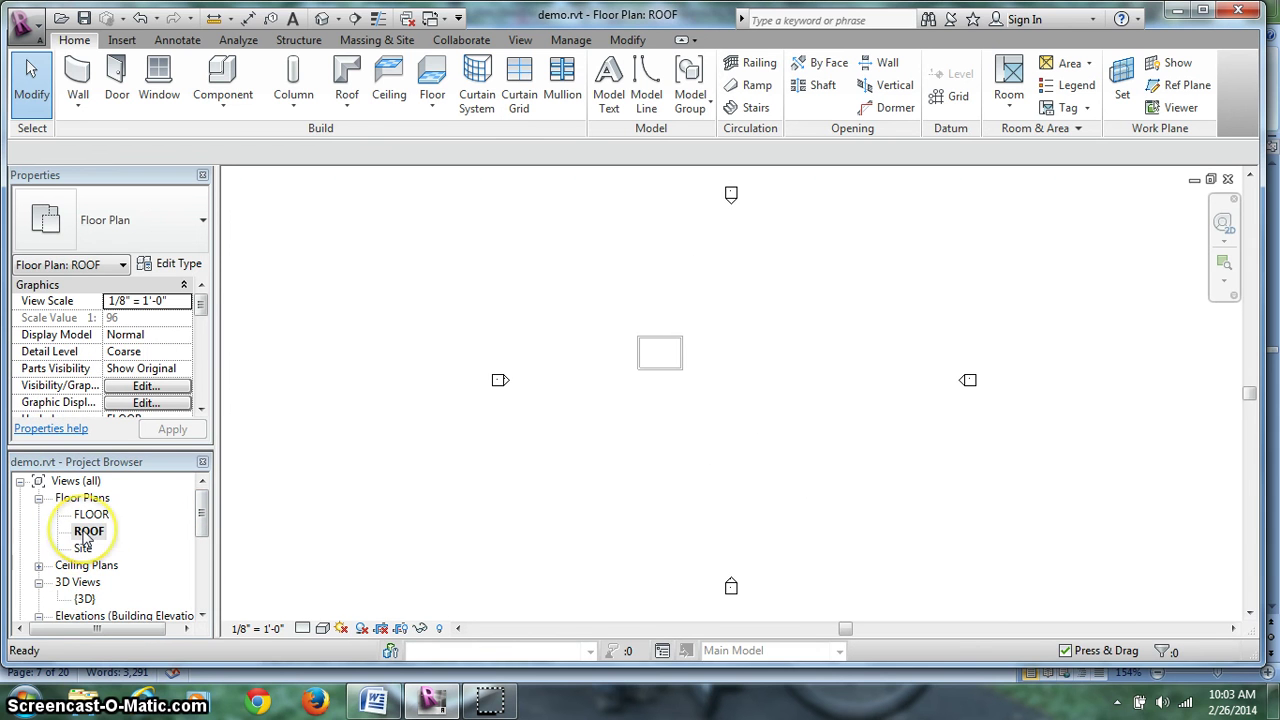
pyautogui.scroll(5, 660, 350)
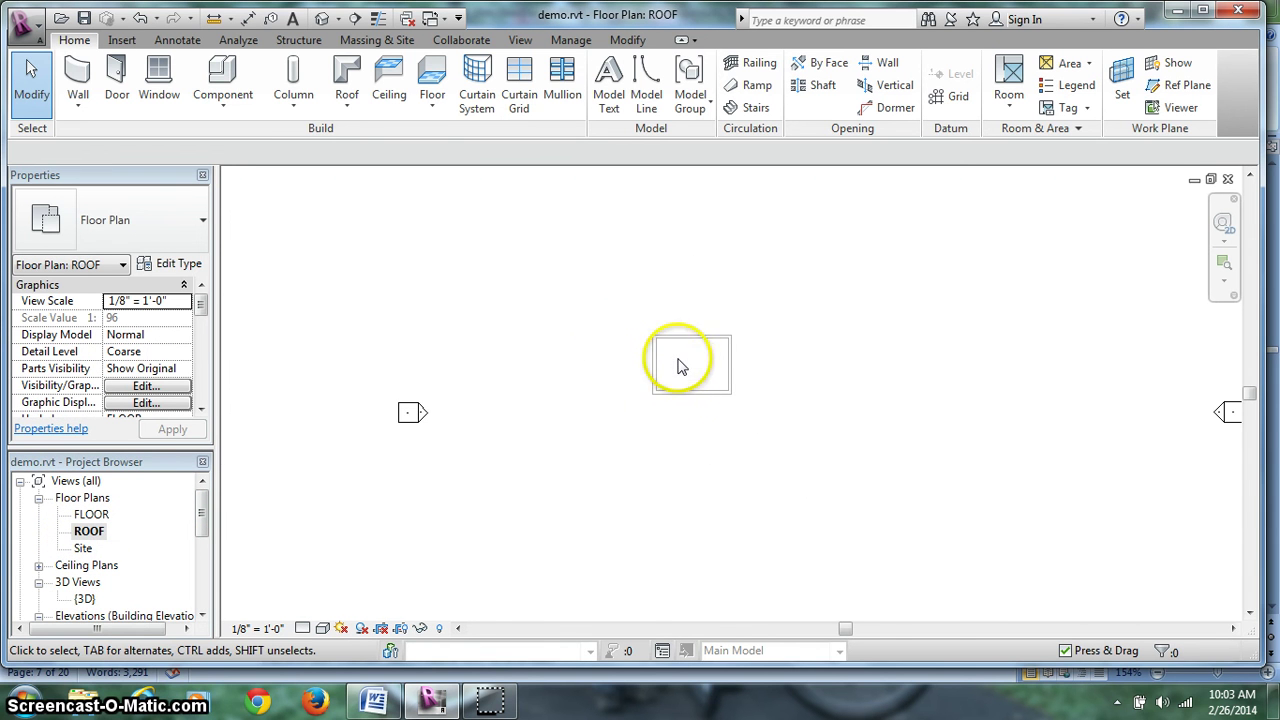
pyautogui.scroll(3, 646, 274)
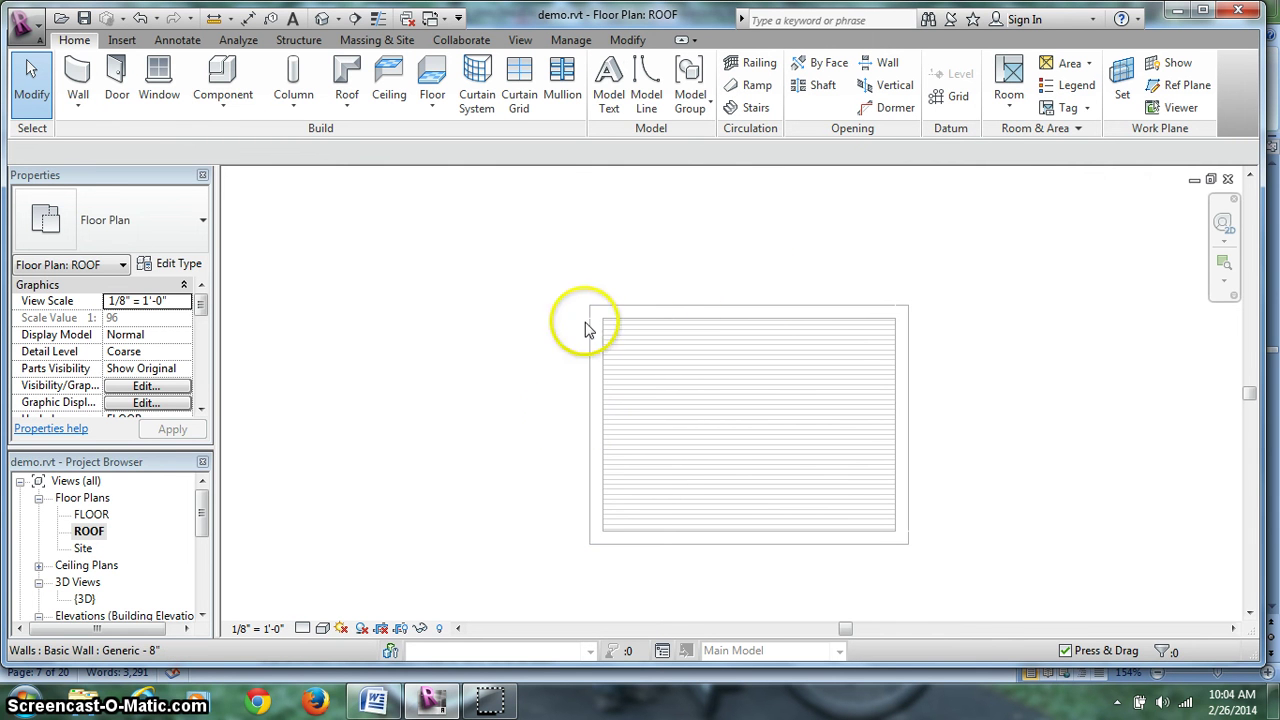
pyautogui.click(400, 704)
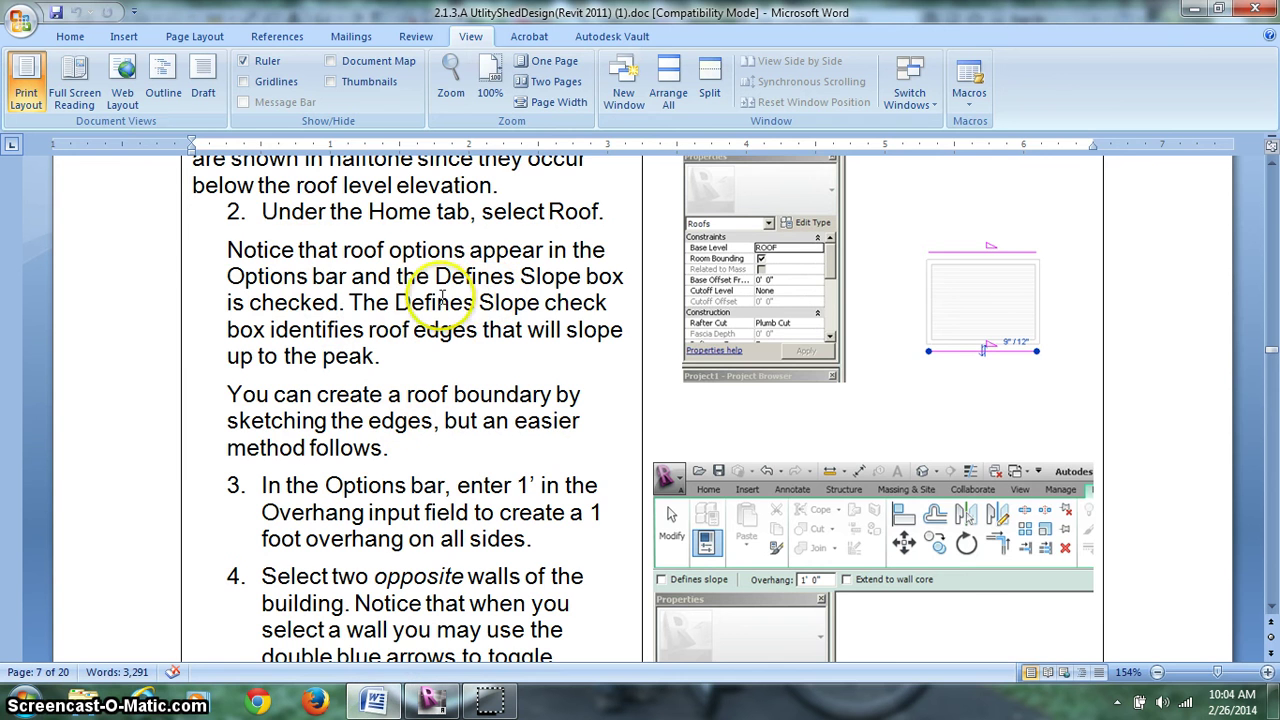
# Scroll through Step 8 items 3–5: 1' overhang, opposite walls, unchecking Defines Slope
pyautogui.scroll(1, 420, 250)
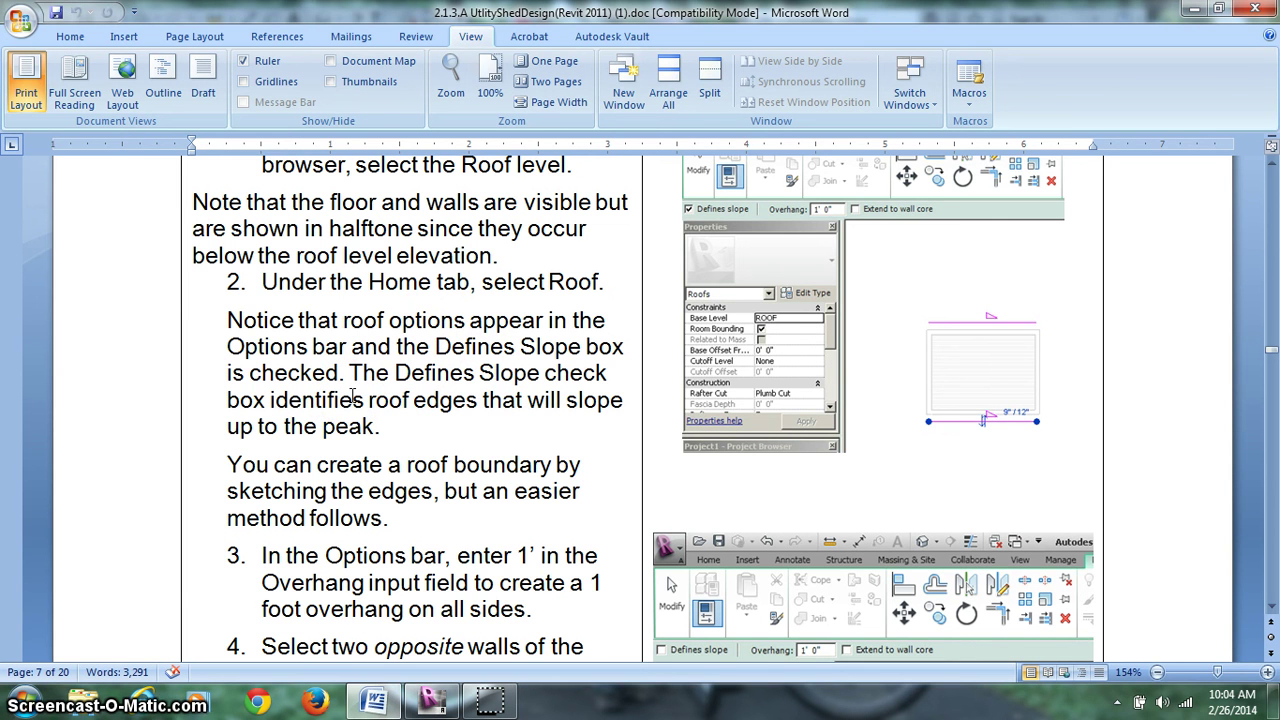
pyautogui.scroll(-2, 368, 372)
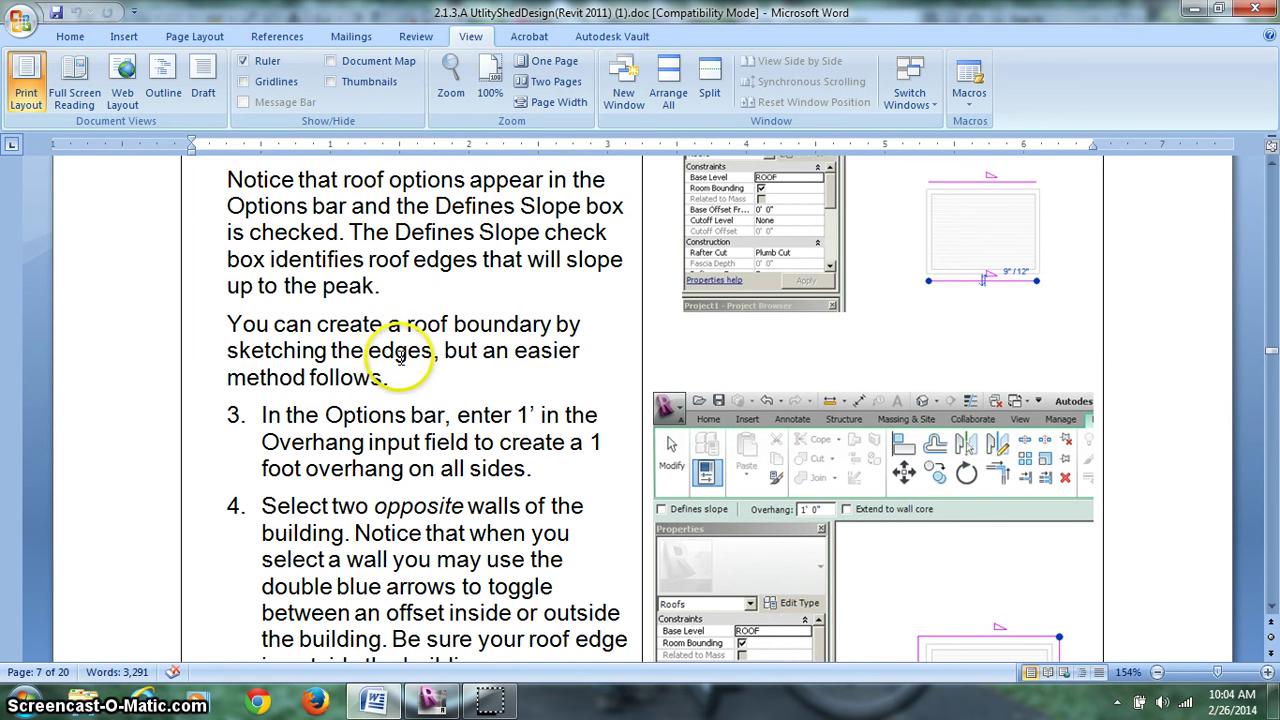
pyautogui.scroll(-2, 398, 360)
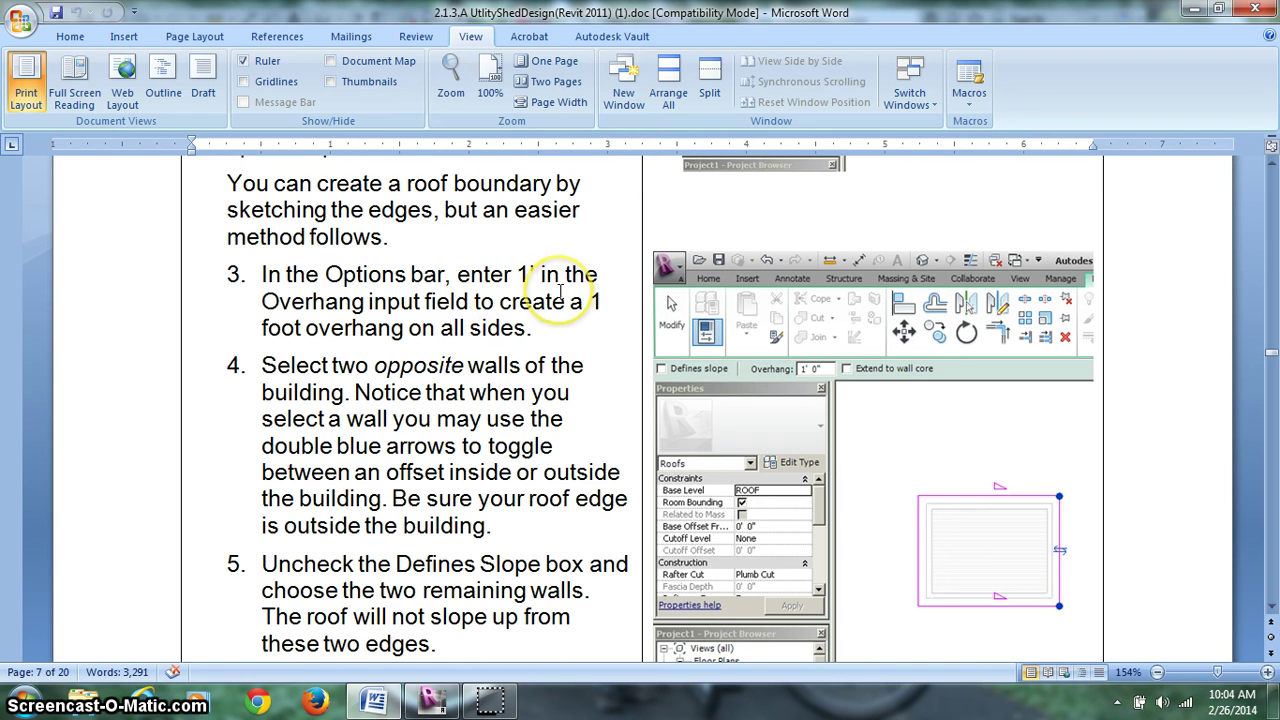
pyautogui.scroll(-1, 560, 292)
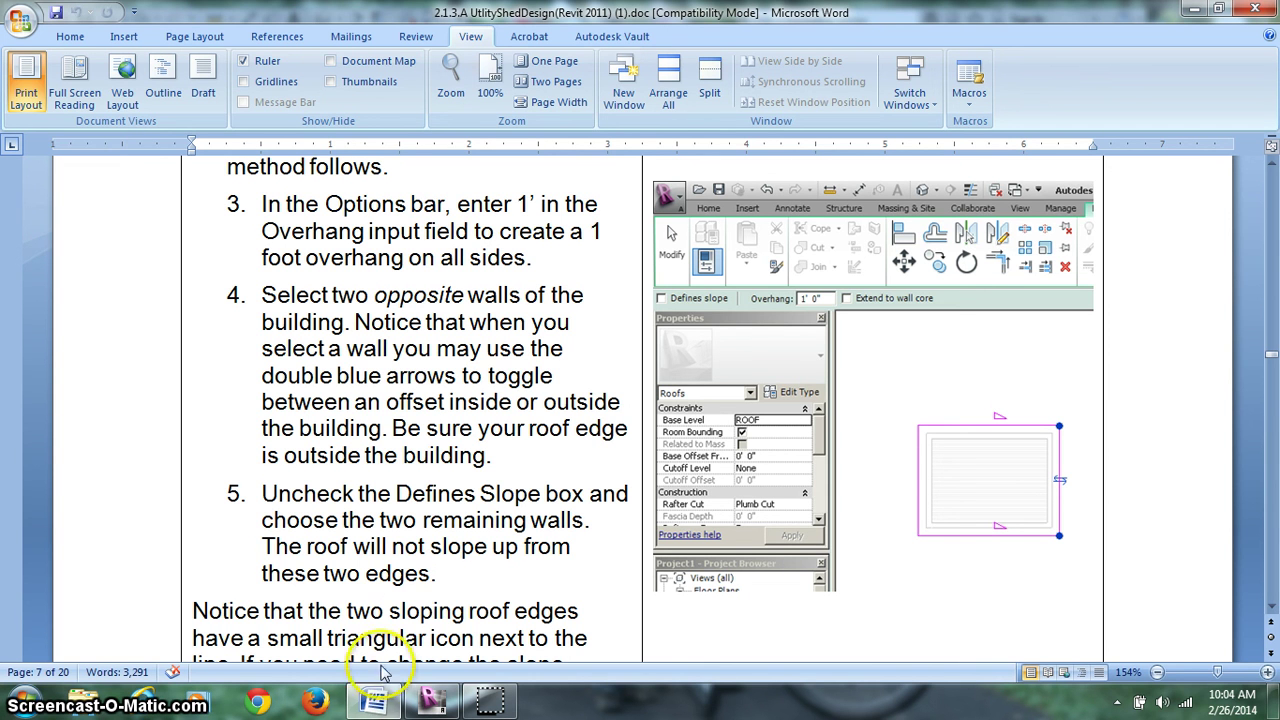
pyautogui.scroll(3, 395, 471)
pyautogui.scroll(-4, 405, 478)
# Start a Roof by Footprint in the ROOF plan with a 1' 0" overhang
pyautogui.click(432, 700)
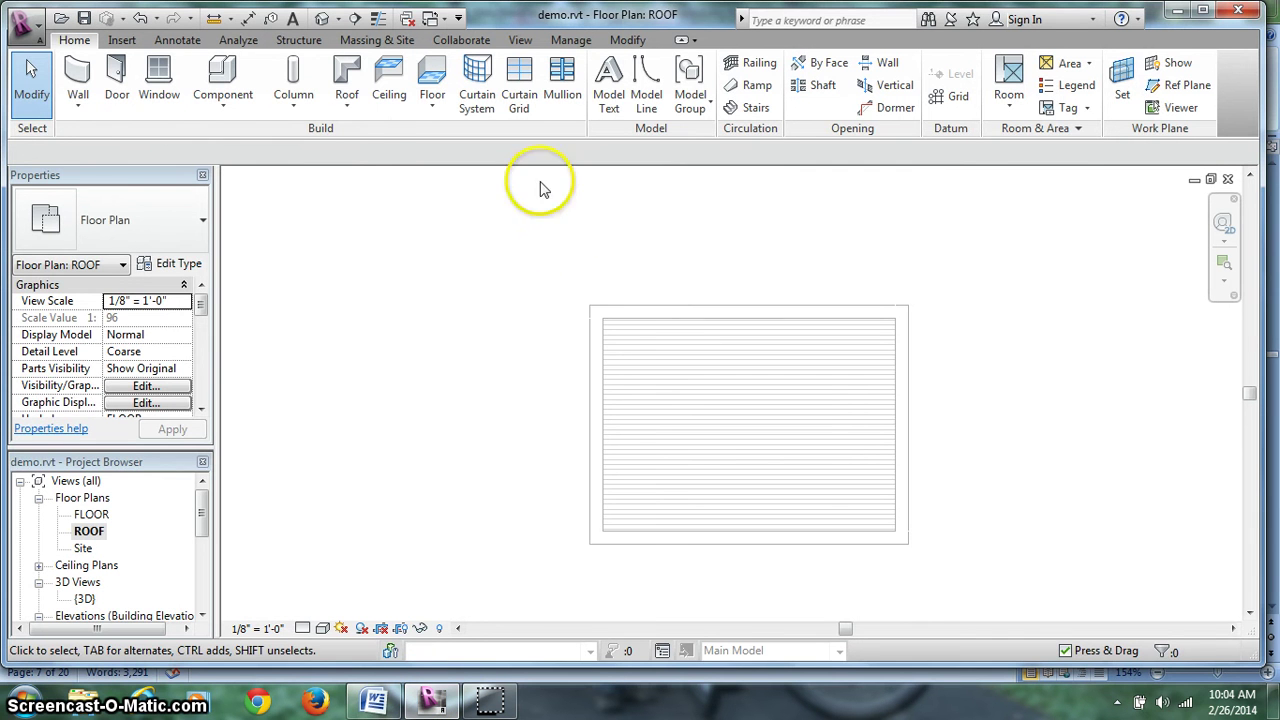
pyautogui.click(346, 72)
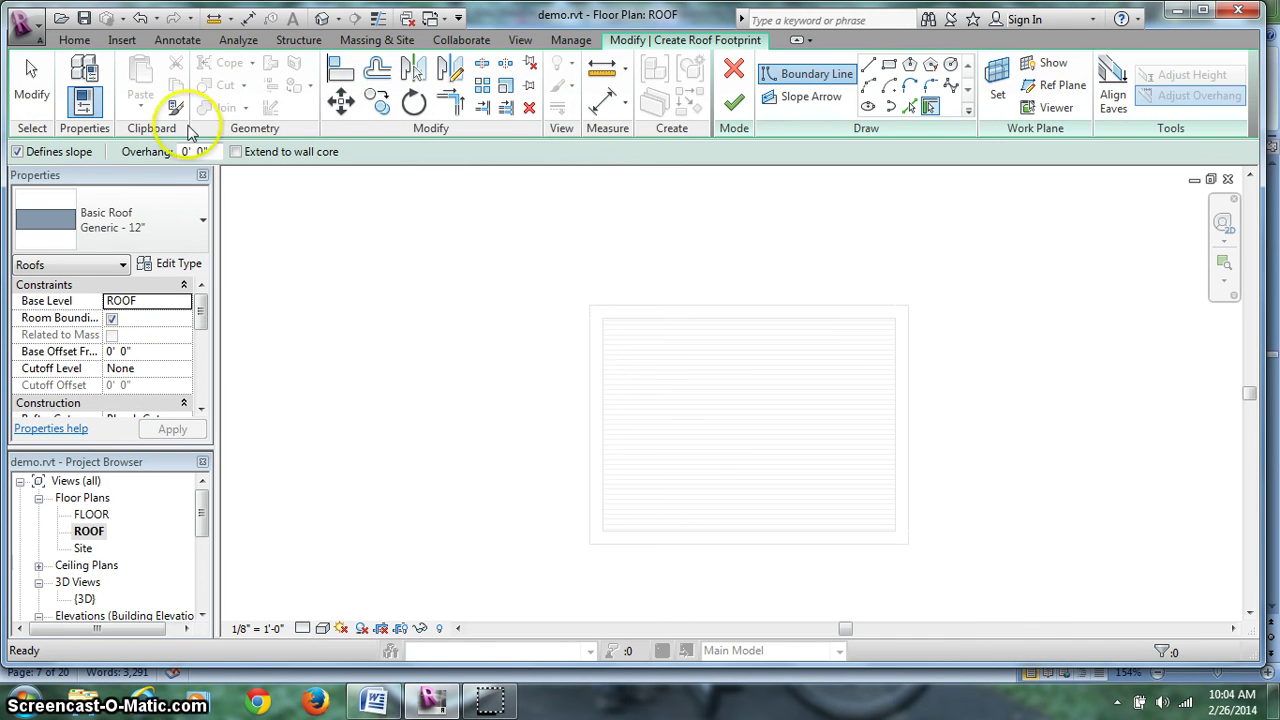
pyautogui.click(196, 151)
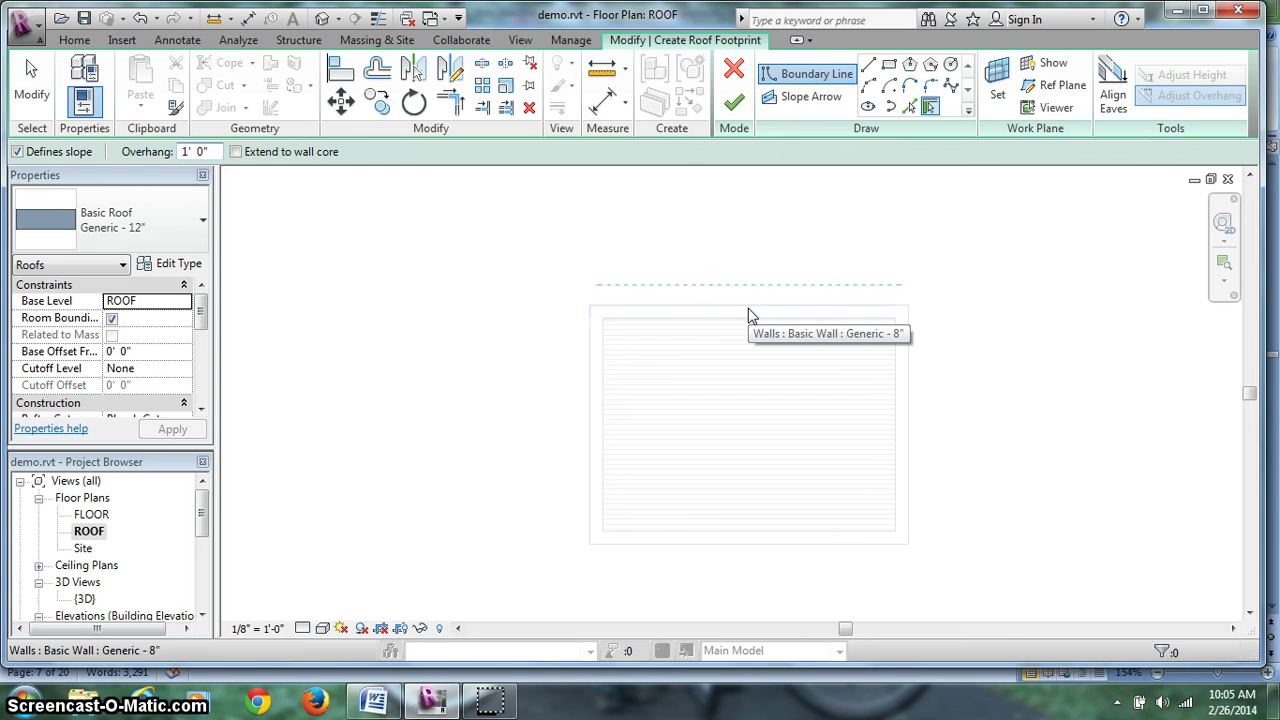
# Pick the top and bottom walls as sloped edges and the left and right walls as non-sloping
pyautogui.click(750, 316)
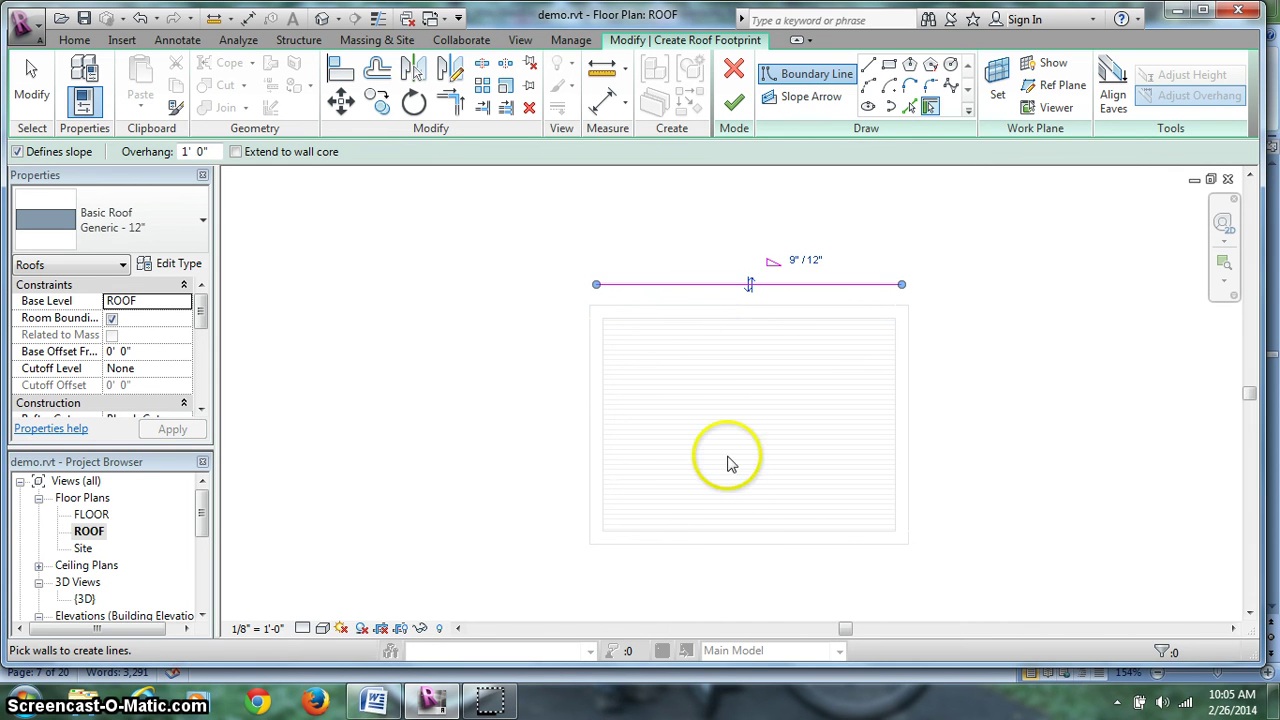
pyautogui.click(728, 549)
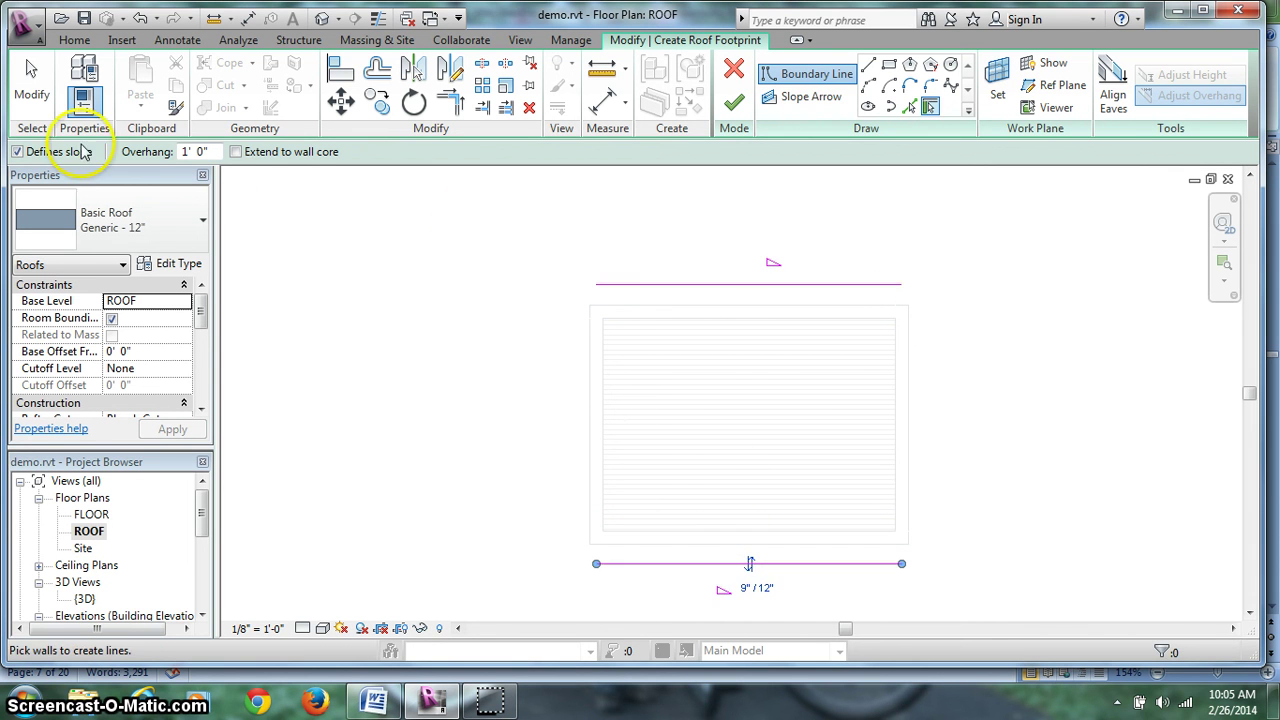
pyautogui.click(17, 152)
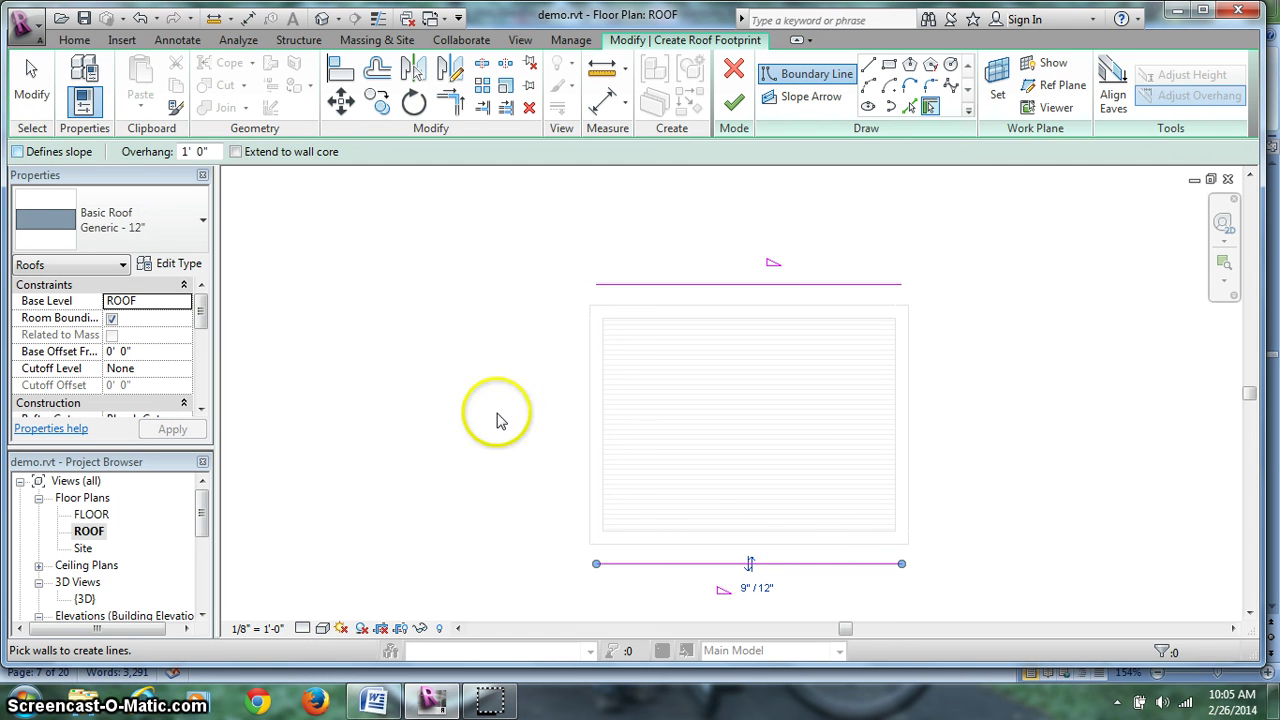
pyautogui.click(590, 420)
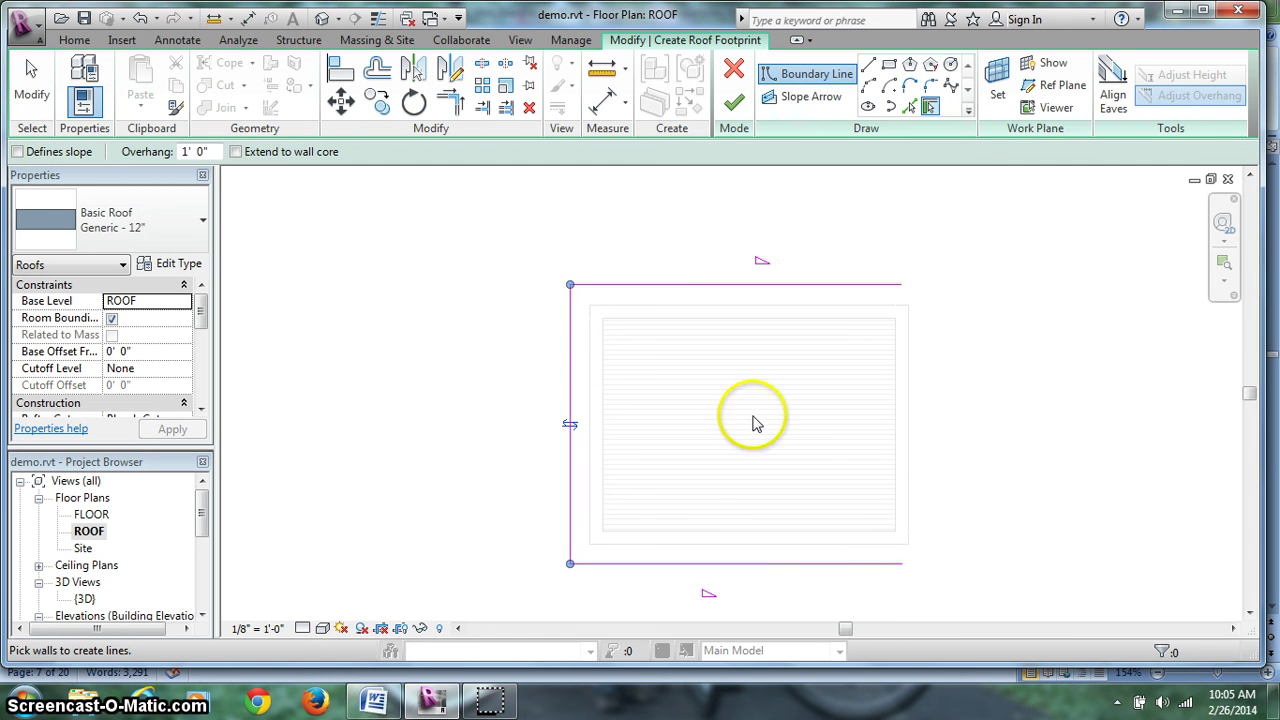
pyautogui.click(912, 434)
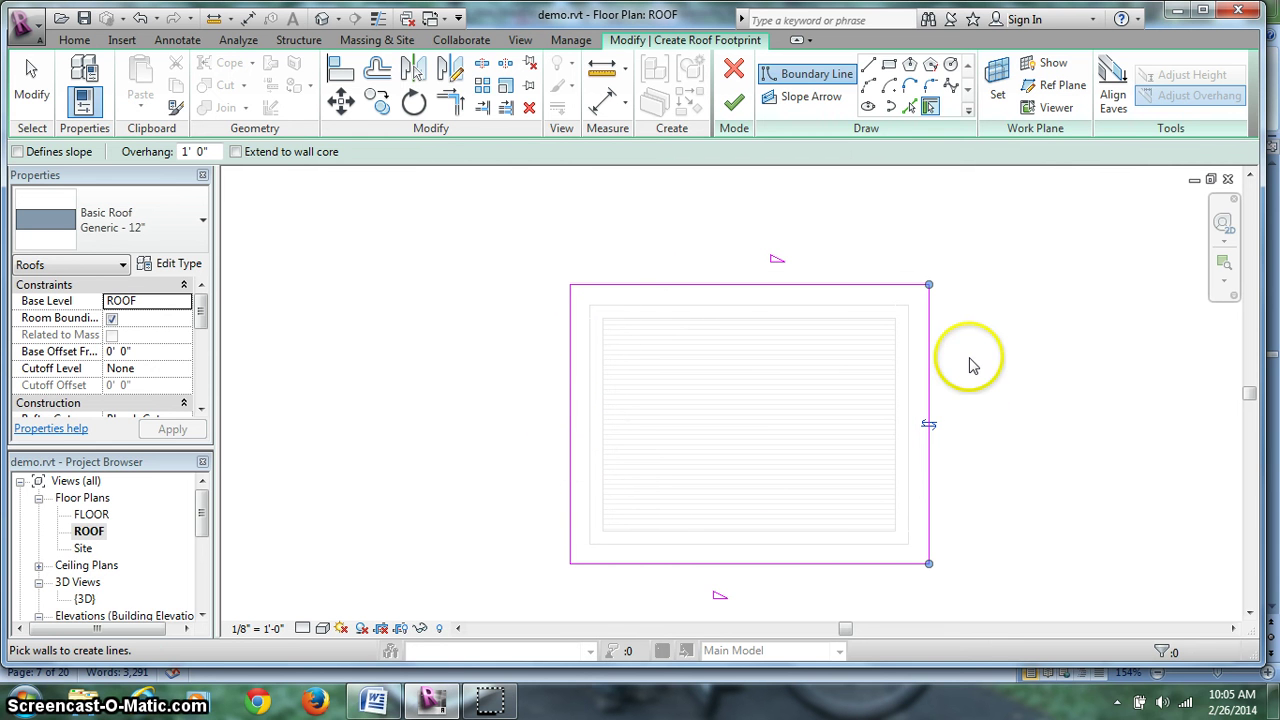
# Bring up Word's guide at items 6–7 on the Wood Rafter 8" – Asphalt Shingle – Insulated roof type
pyautogui.click(374, 700)
pyautogui.scroll(-3, 405, 540)
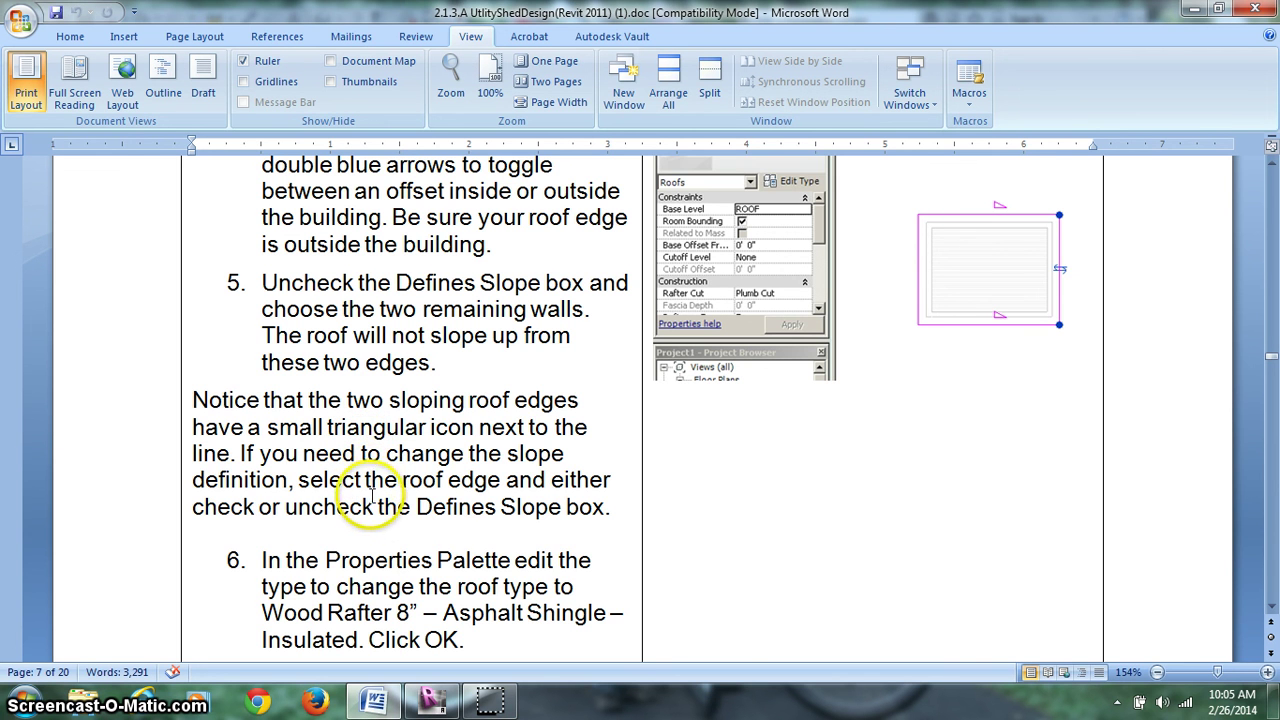
pyautogui.scroll(-1, 350, 482)
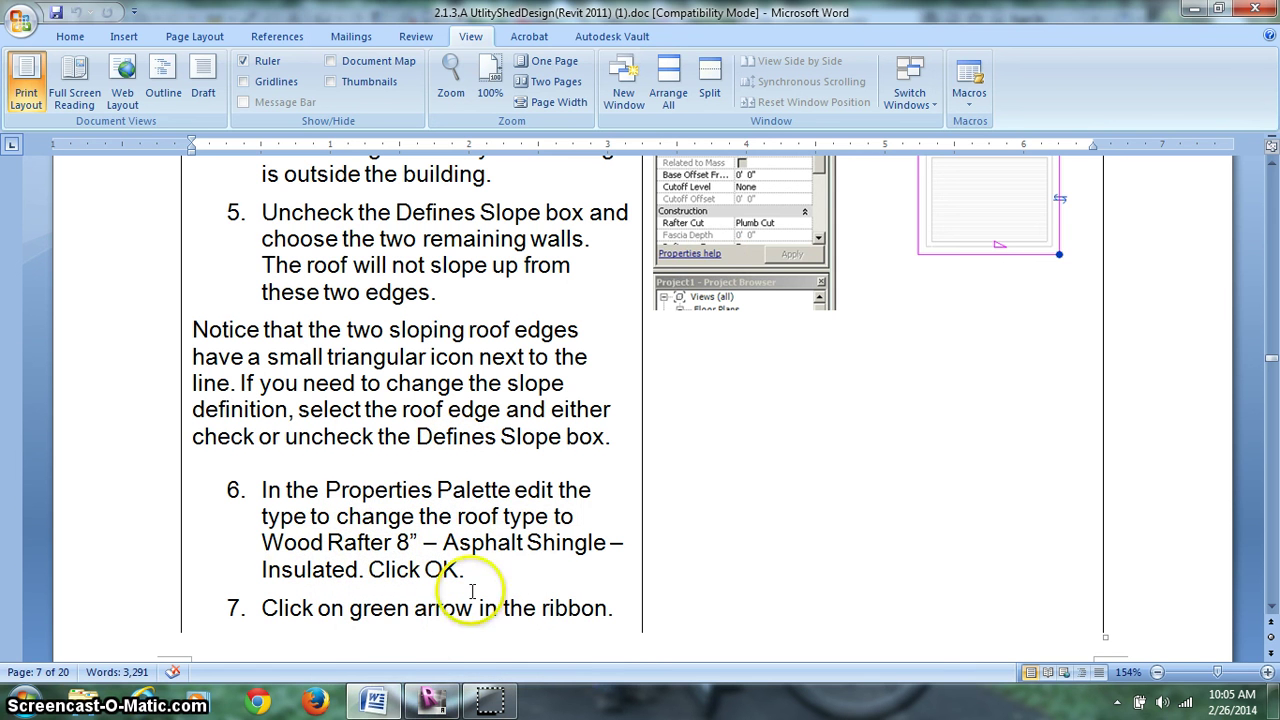
# Set the sketched roof's type to Basic Roof: Wood Rafter 8" - Asphalt Shingle - Insulated
pyautogui.click(441, 700)
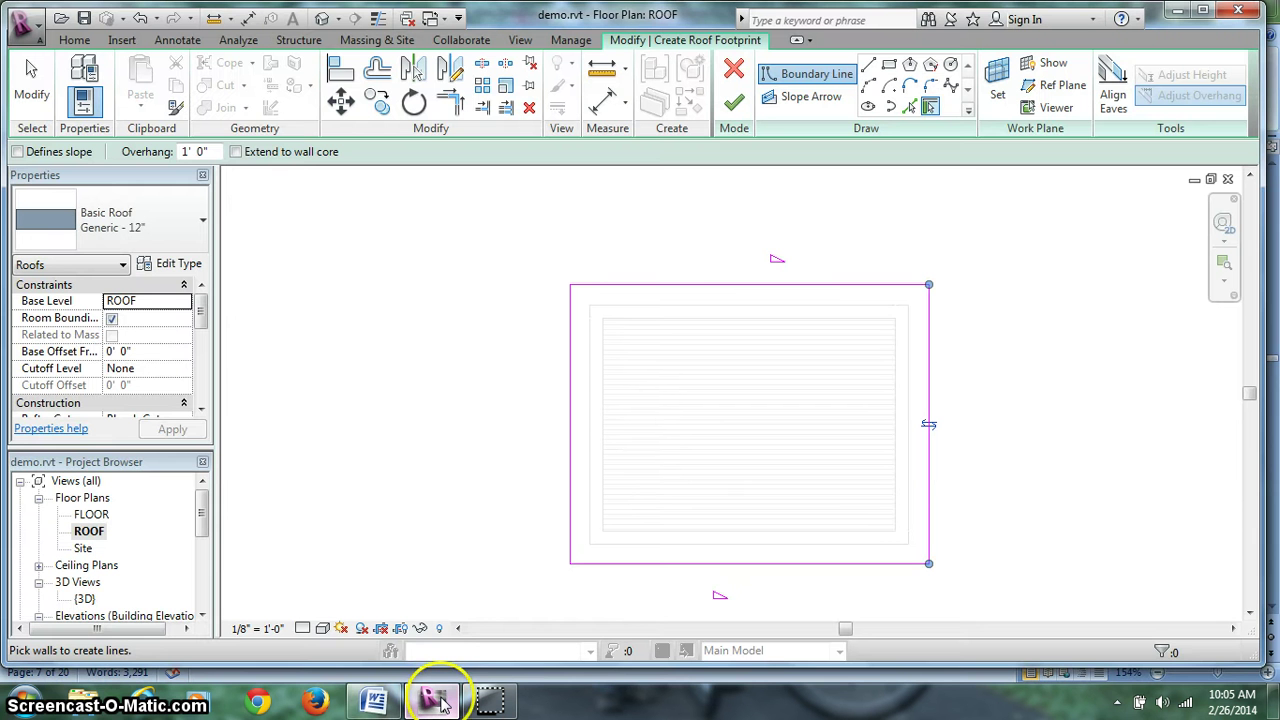
pyautogui.click(137, 228)
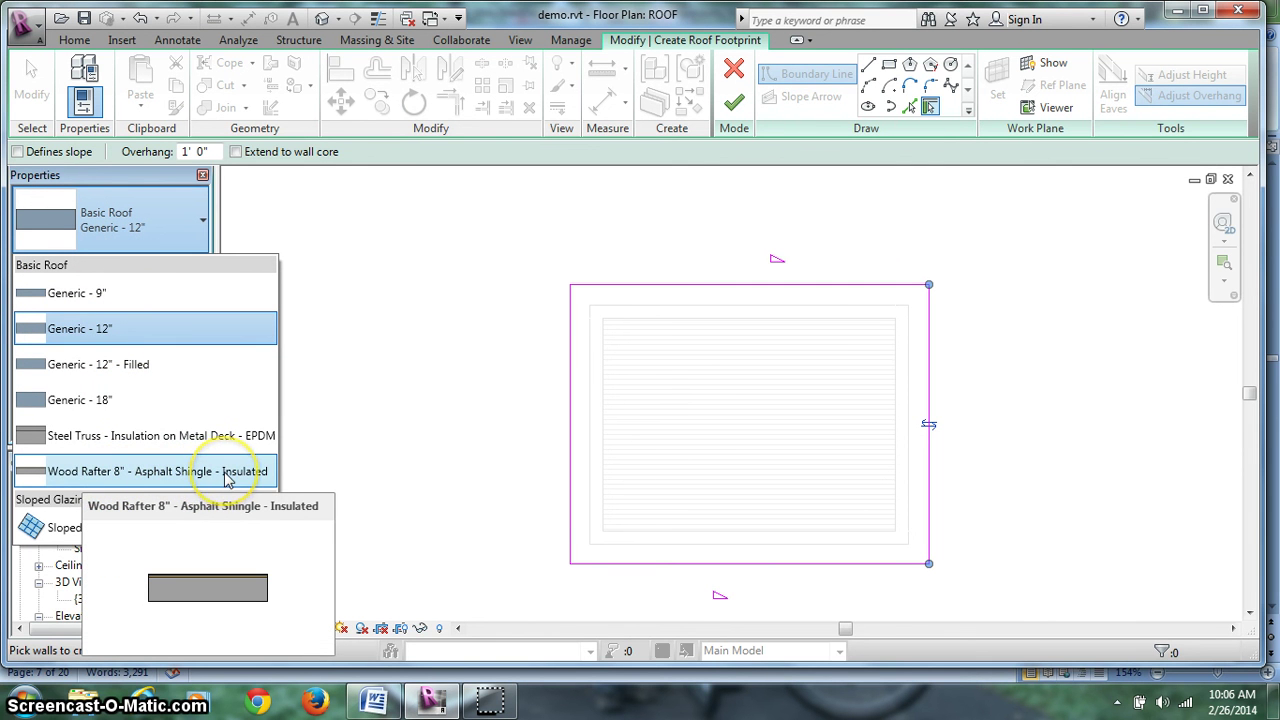
pyautogui.click(226, 480)
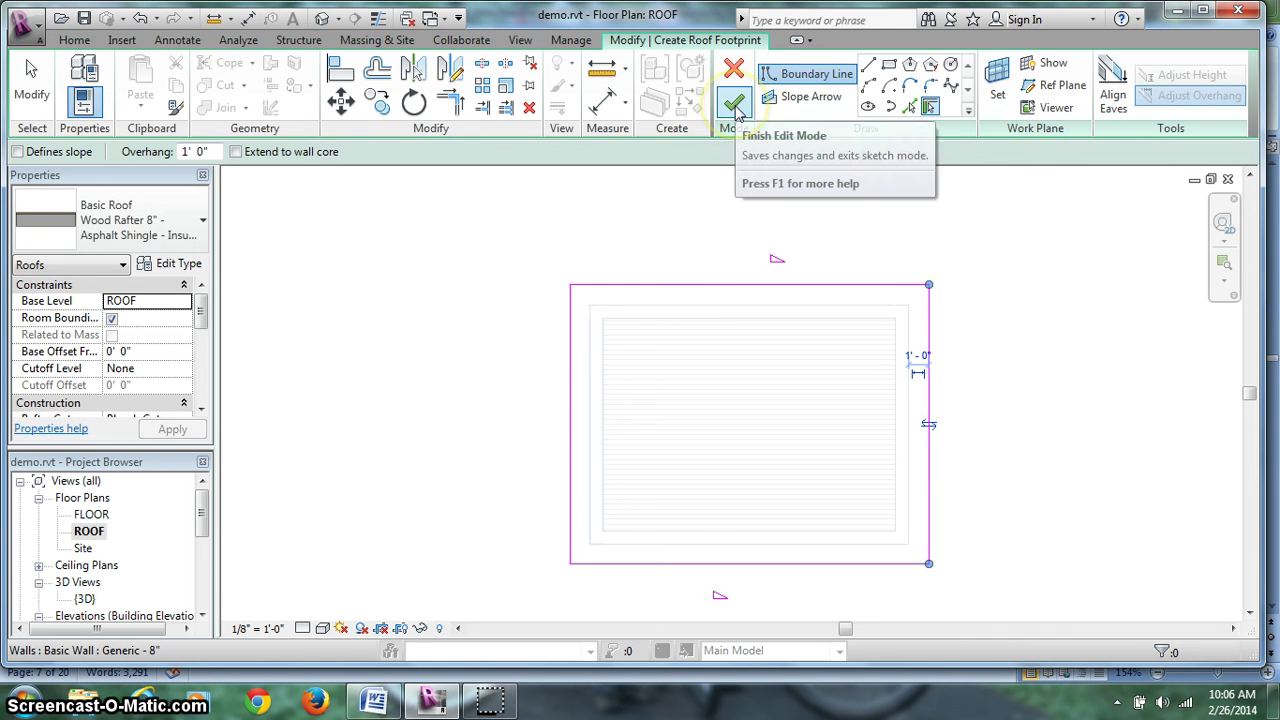
# Review guide items 8–9 on attaching walls and the {3D} view, then return to Revit
pyautogui.click(376, 700)
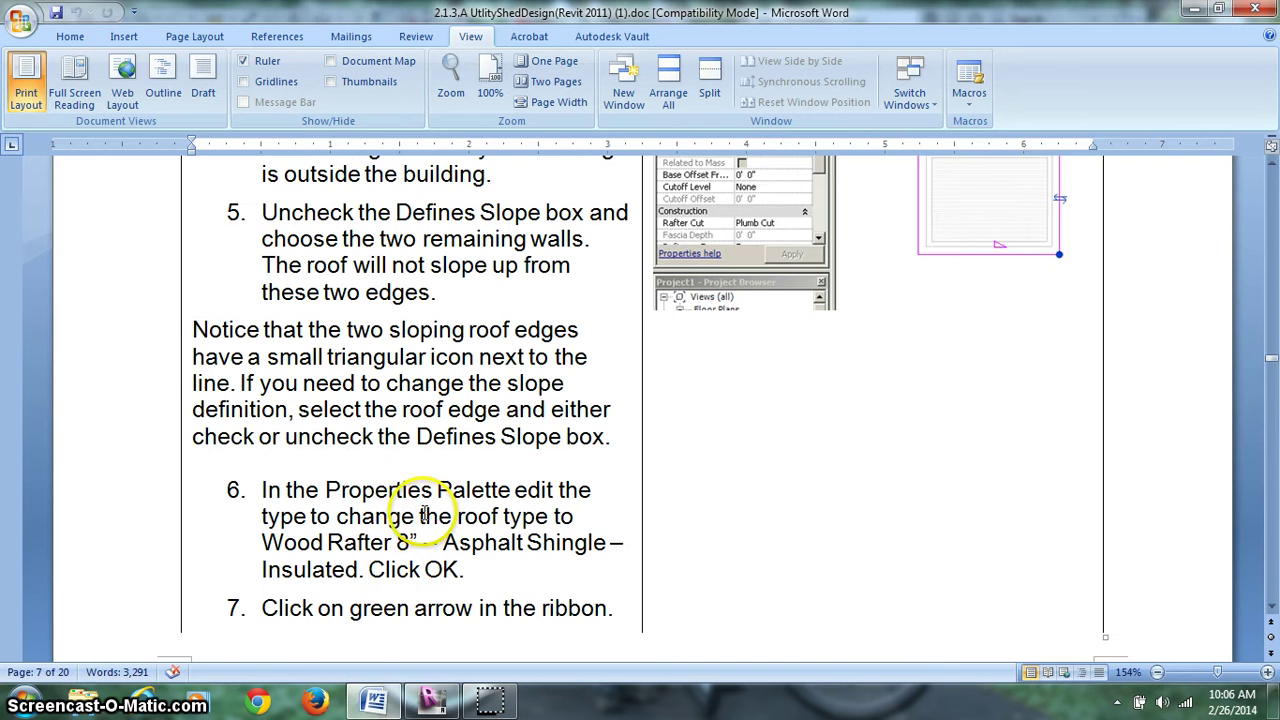
pyautogui.scroll(-8, 425, 513)
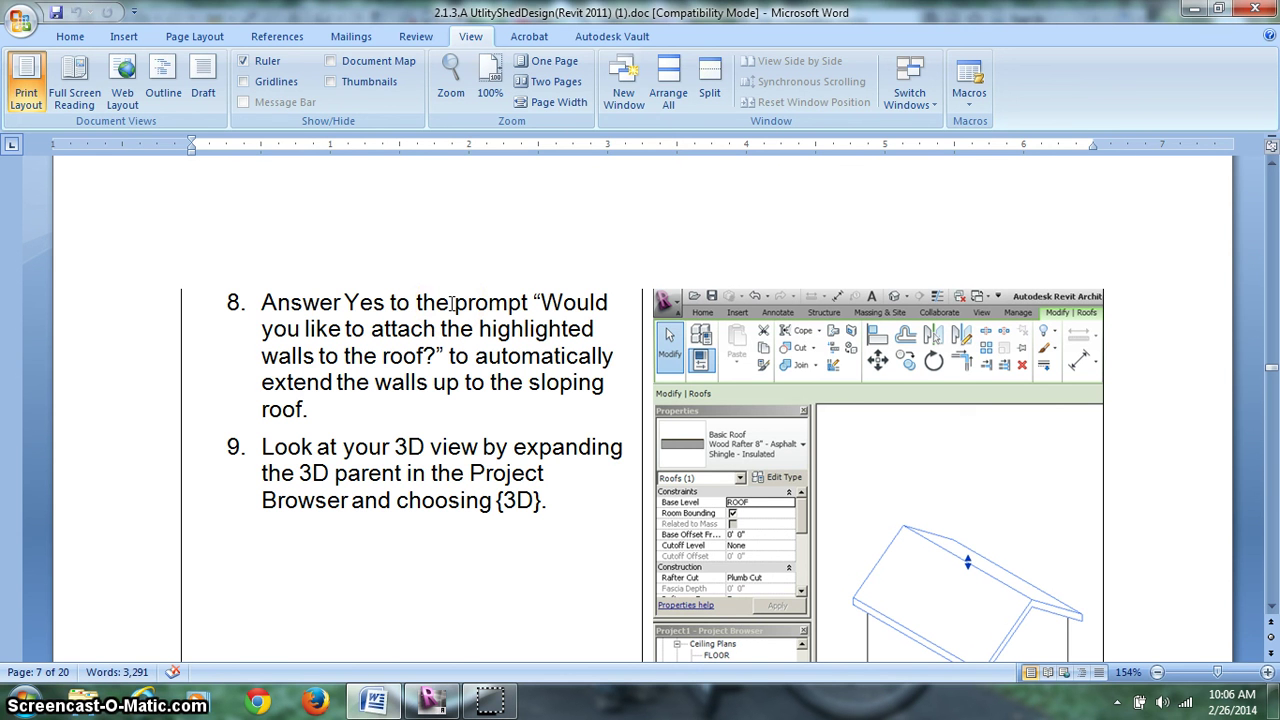
pyautogui.click(430, 699)
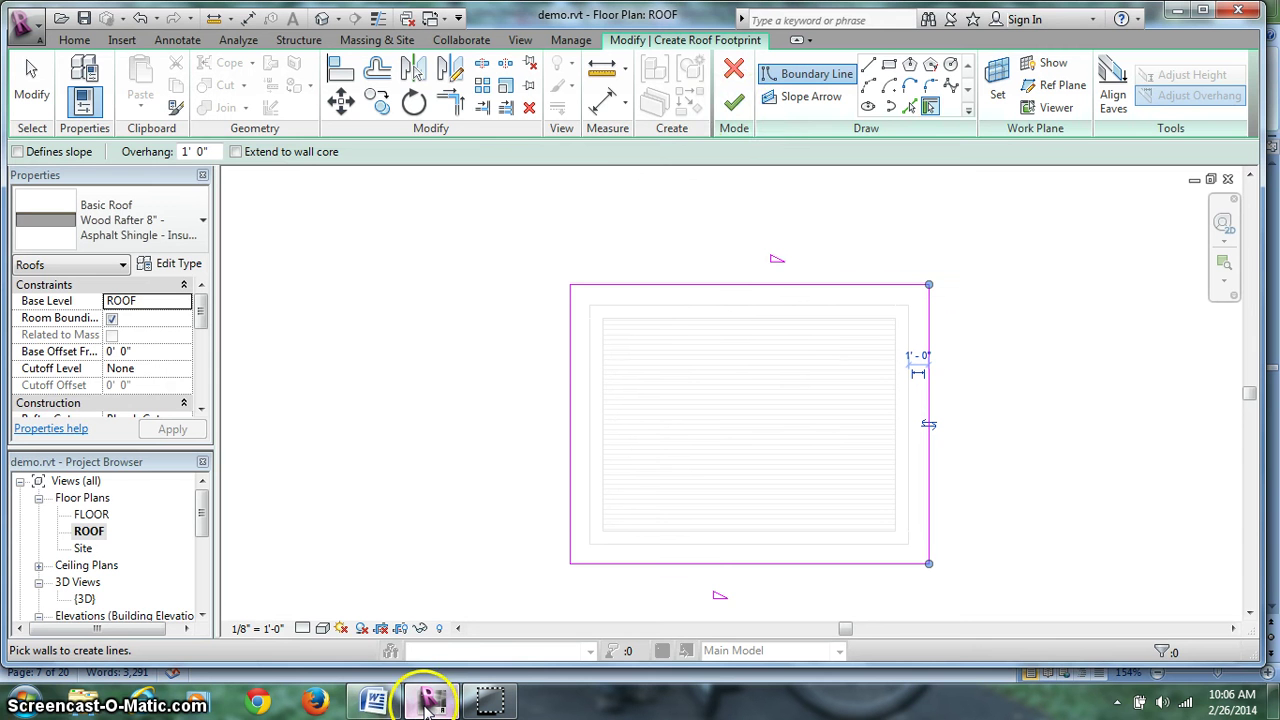
# Finish the gable roof sketch and inspect its eave overhang in the {3D} view
pyautogui.click(735, 103)
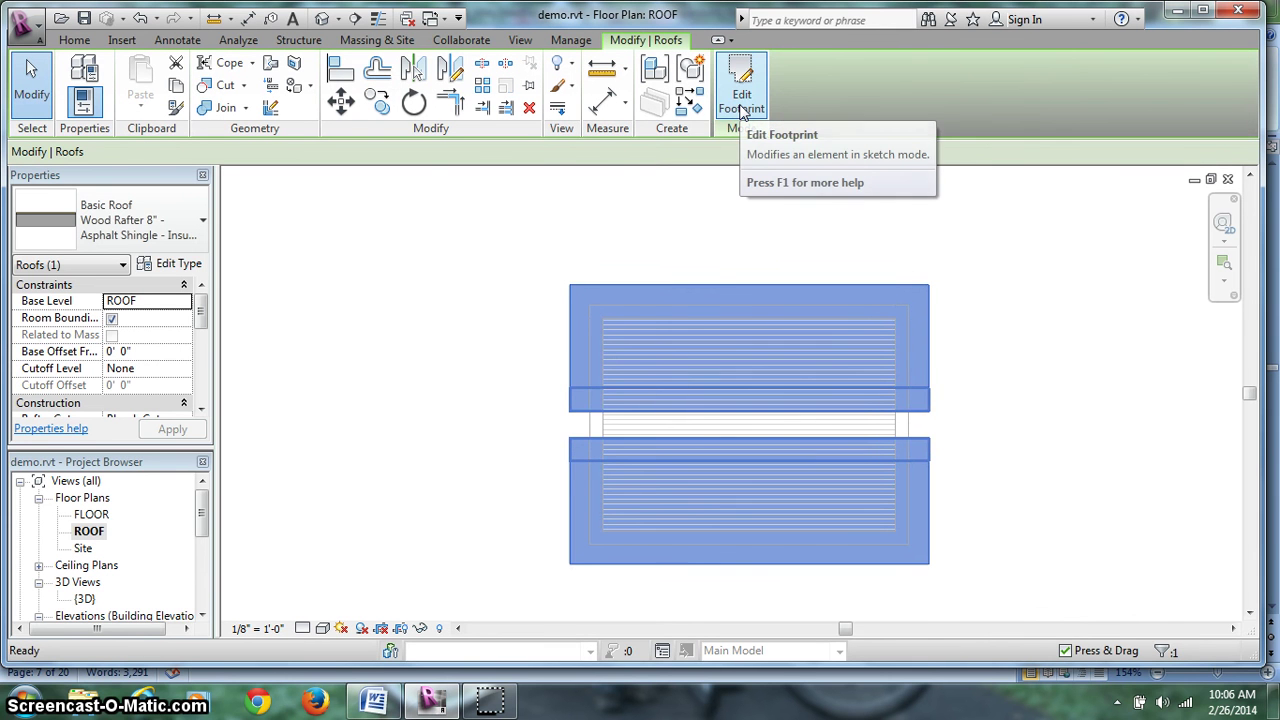
pyautogui.click(434, 322)
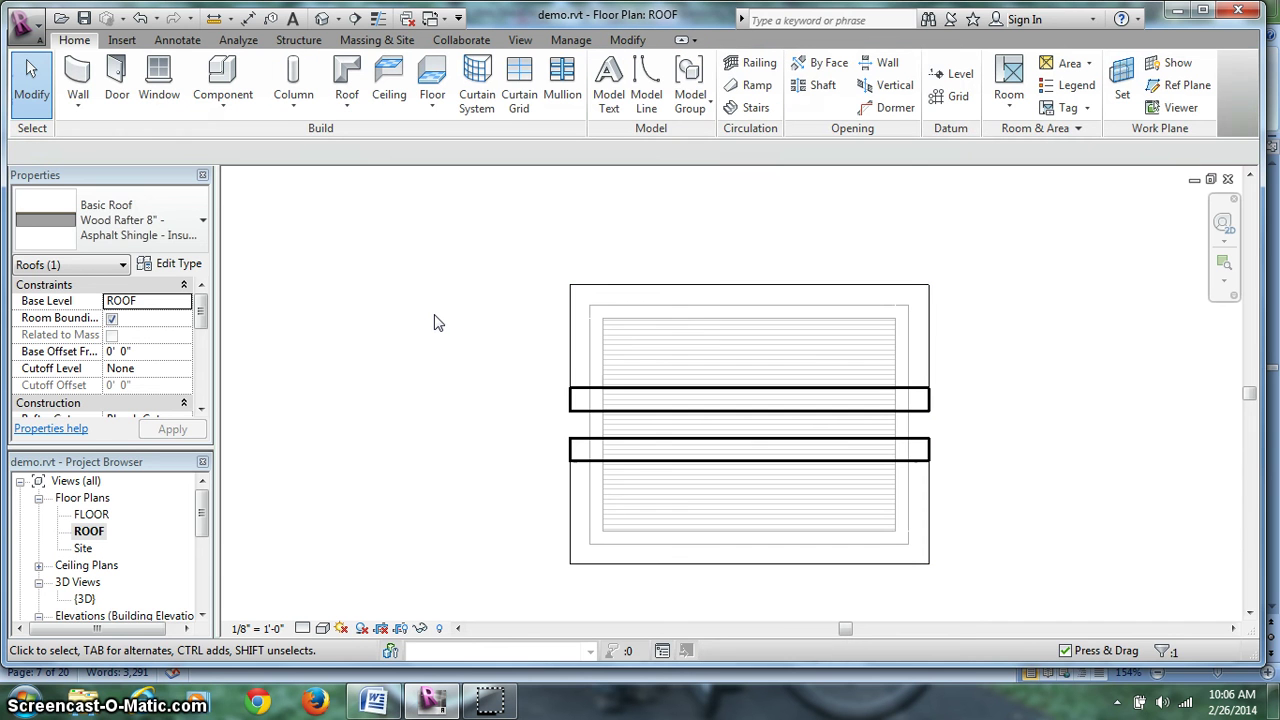
pyautogui.doubleClick(86, 600)
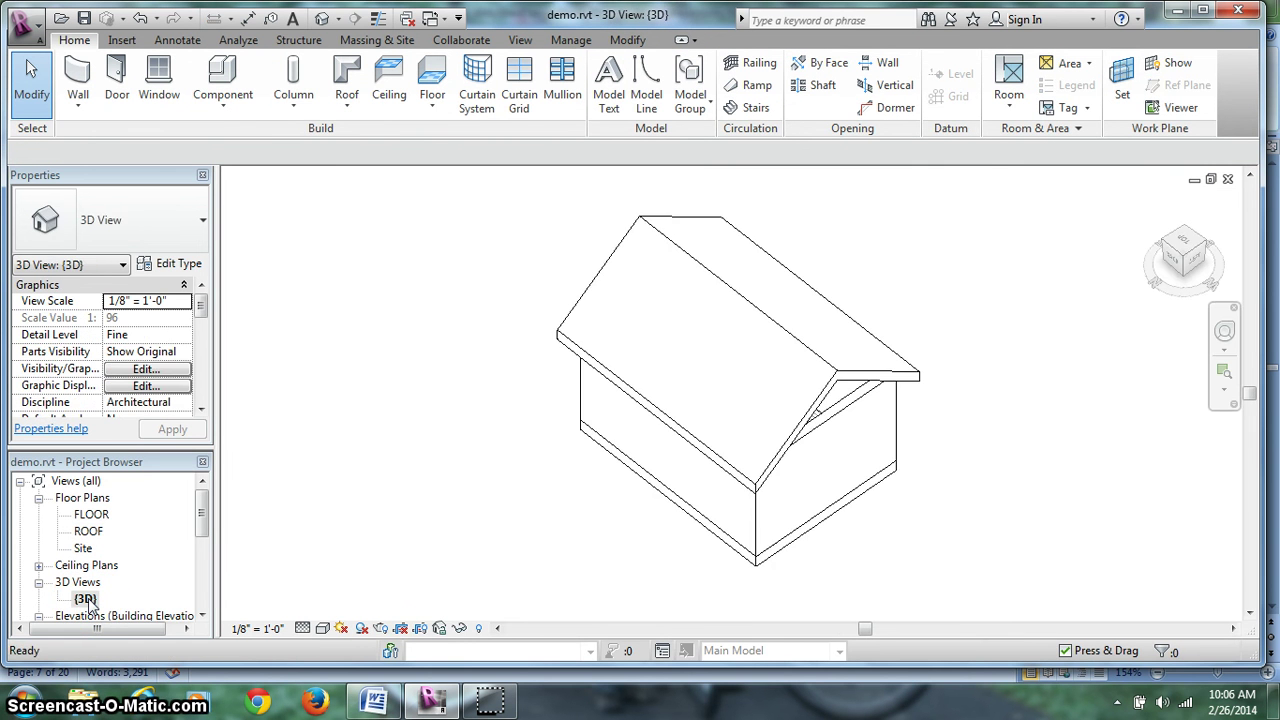
pyautogui.moveTo(1178, 245)
pyautogui.mouseDown()
pyautogui.moveTo(1154, 194)
pyautogui.moveTo(1123, 191)
pyautogui.moveTo(1094, 586)
pyautogui.moveTo(1057, 545)
pyautogui.moveTo(1057, 600)
pyautogui.mouseUp()
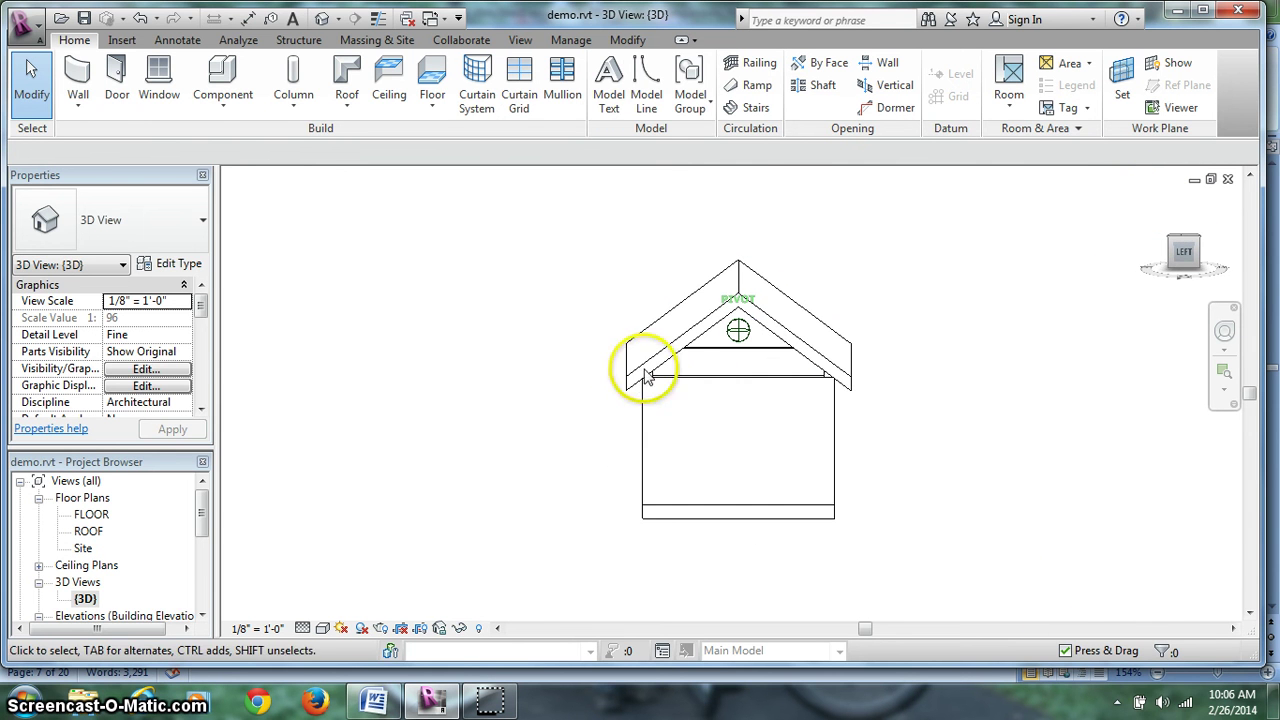
pyautogui.scroll(3, 671, 400)
pyautogui.scroll(5, 678, 375)
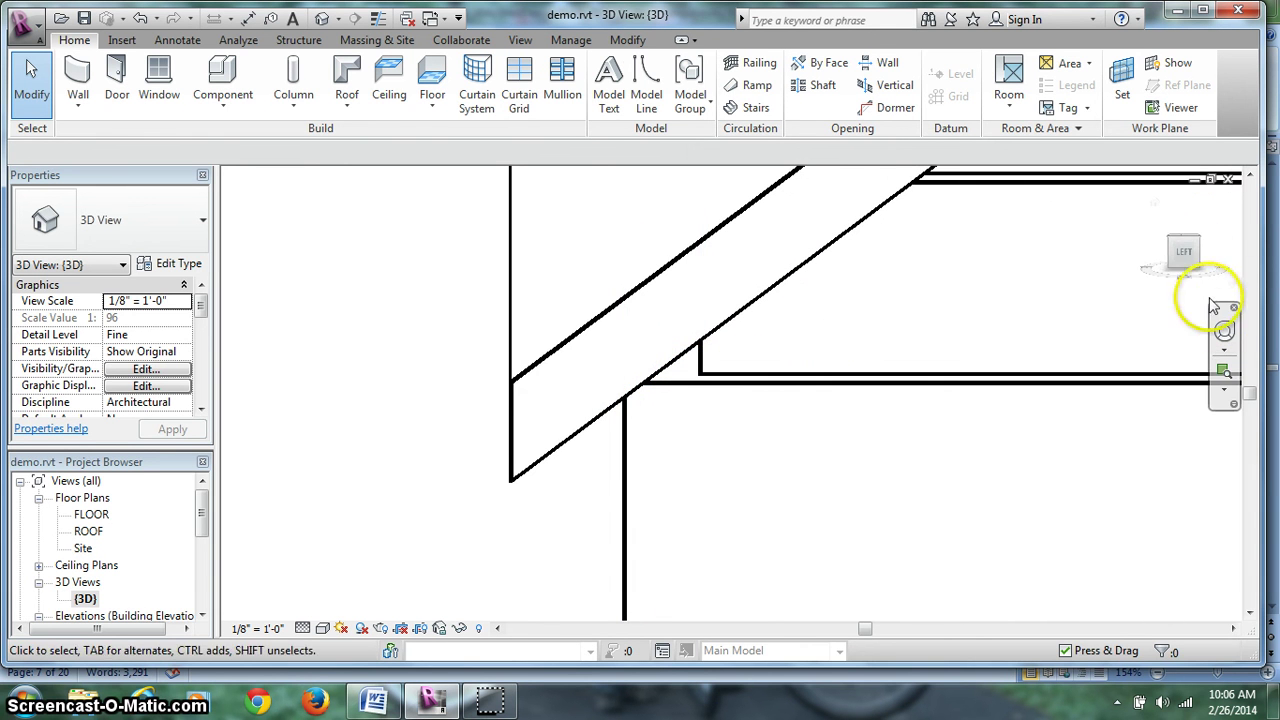
pyautogui.click(1165, 240)
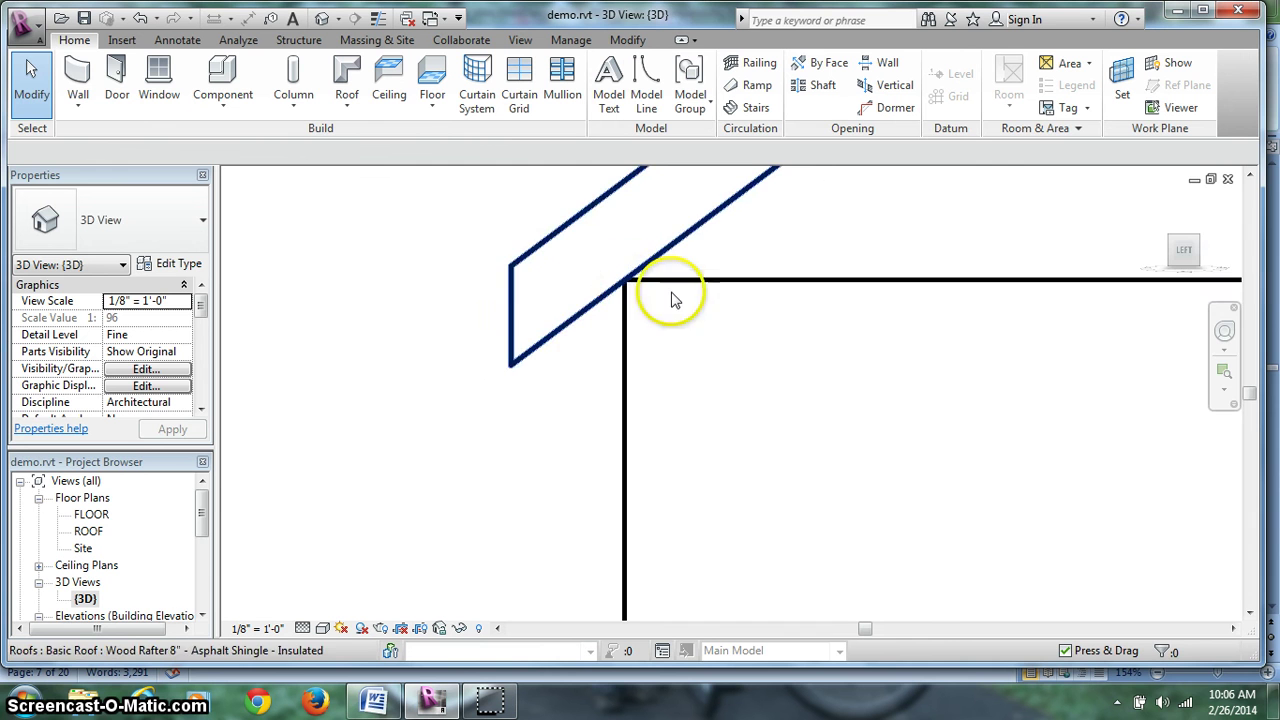
pyautogui.click(1155, 205)
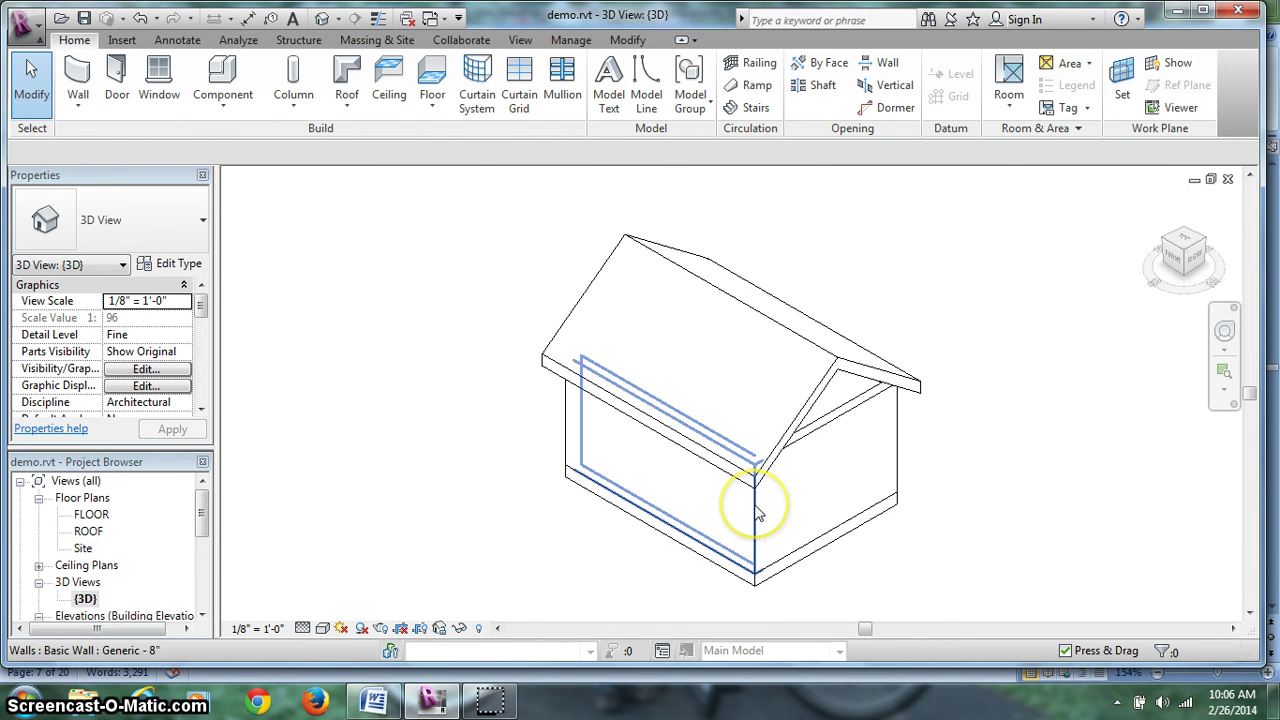
# Attach the tops of the front wall and right side wall to the roof
pyautogui.click(757, 512)
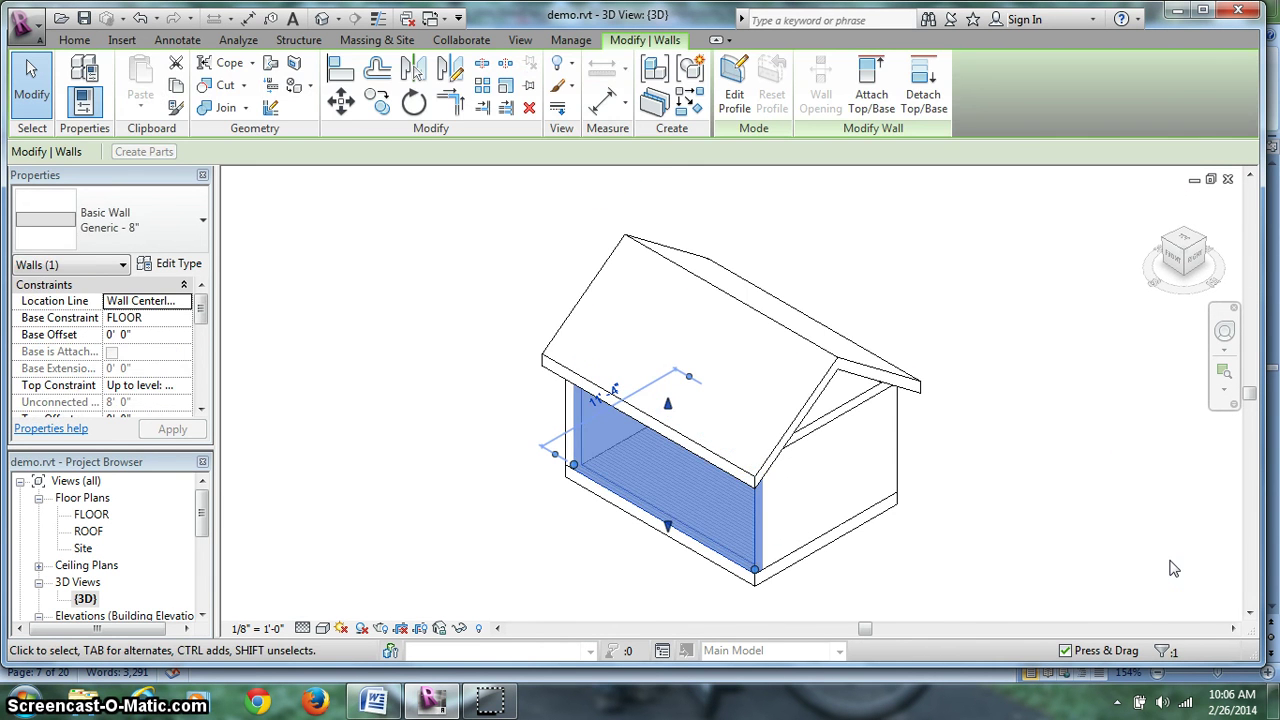
pyautogui.keyDown('ctrl'); pyautogui.click(850, 395); pyautogui.keyUp('ctrl')
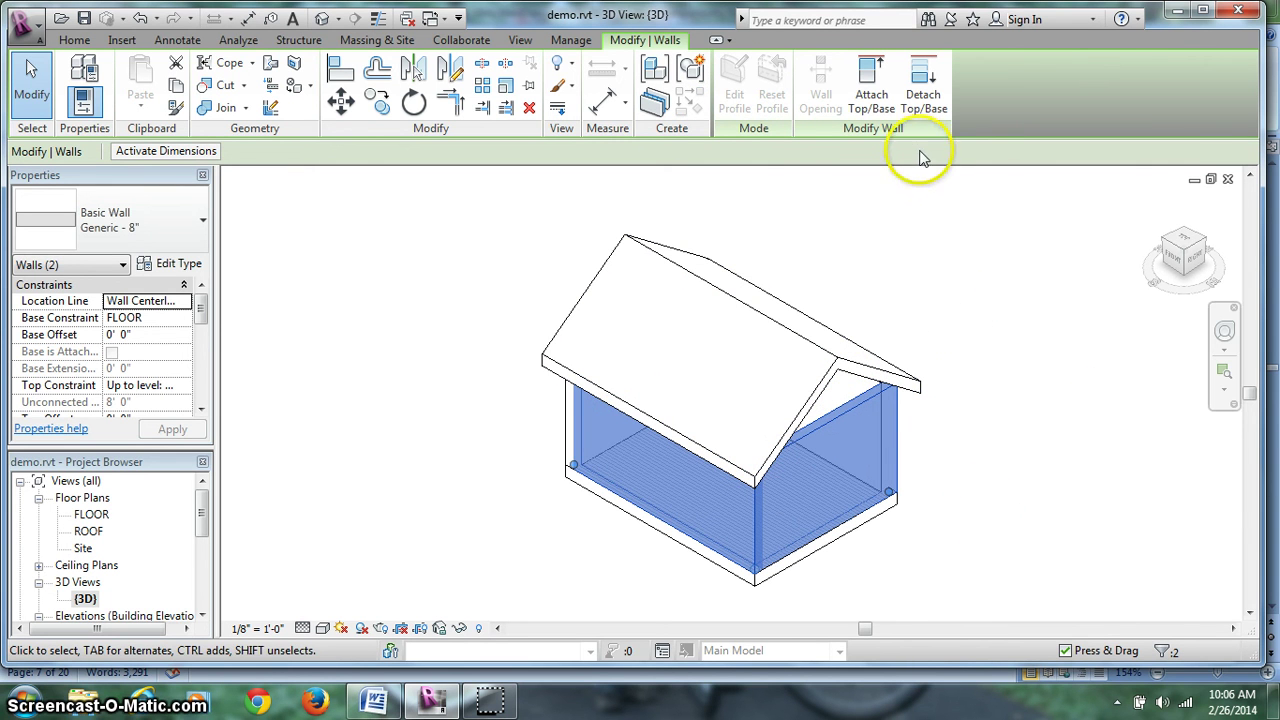
pyautogui.click(870, 97)
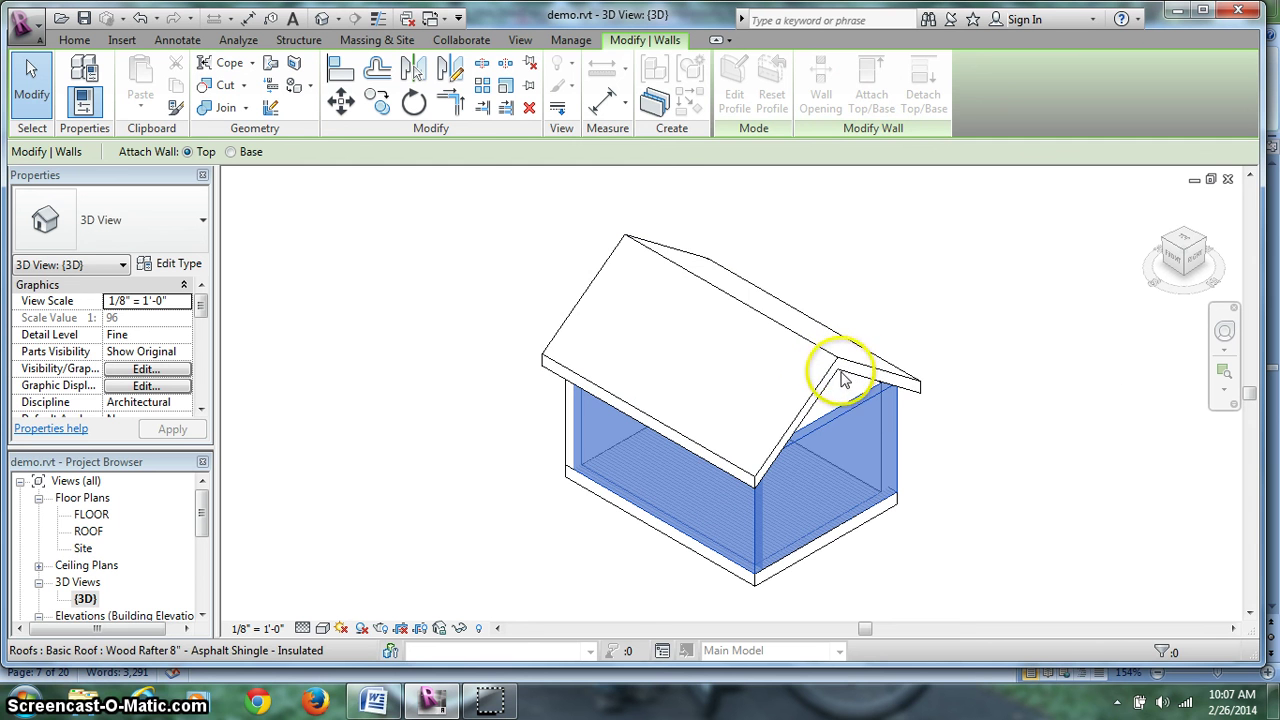
pyautogui.click(778, 436)
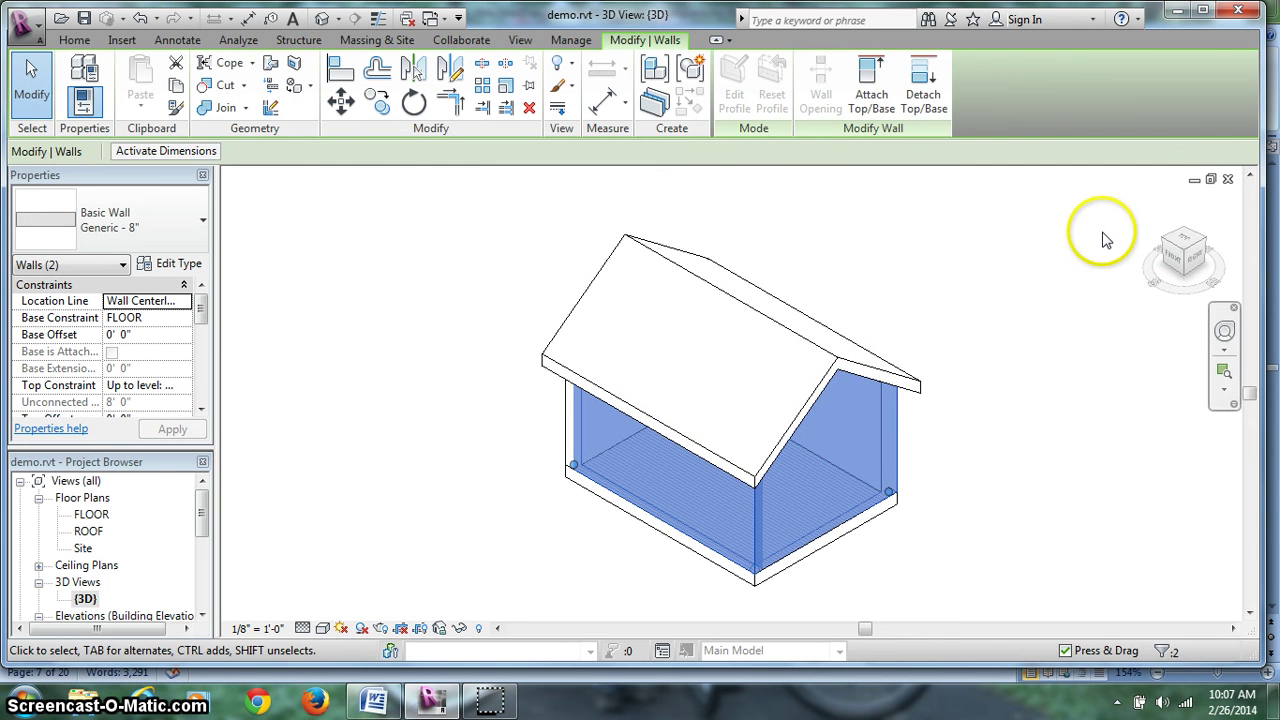
pyautogui.click(1100, 238)
# Orbit to a frontal corner view and select the two walls still unattached
pyautogui.click(1180, 240)
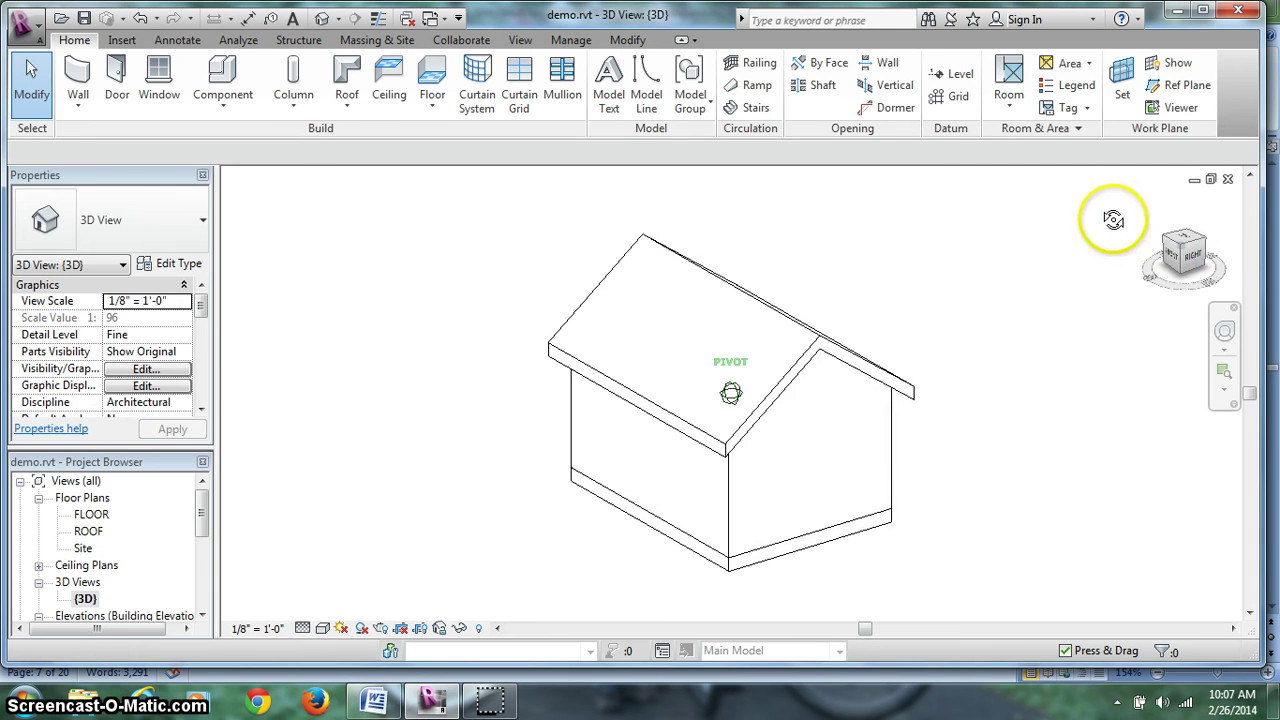
pyautogui.keyDown('shift'); pyautogui.moveTo(954, 229); pyautogui.dragTo(471, 208, button='middle'); pyautogui.keyUp('shift')
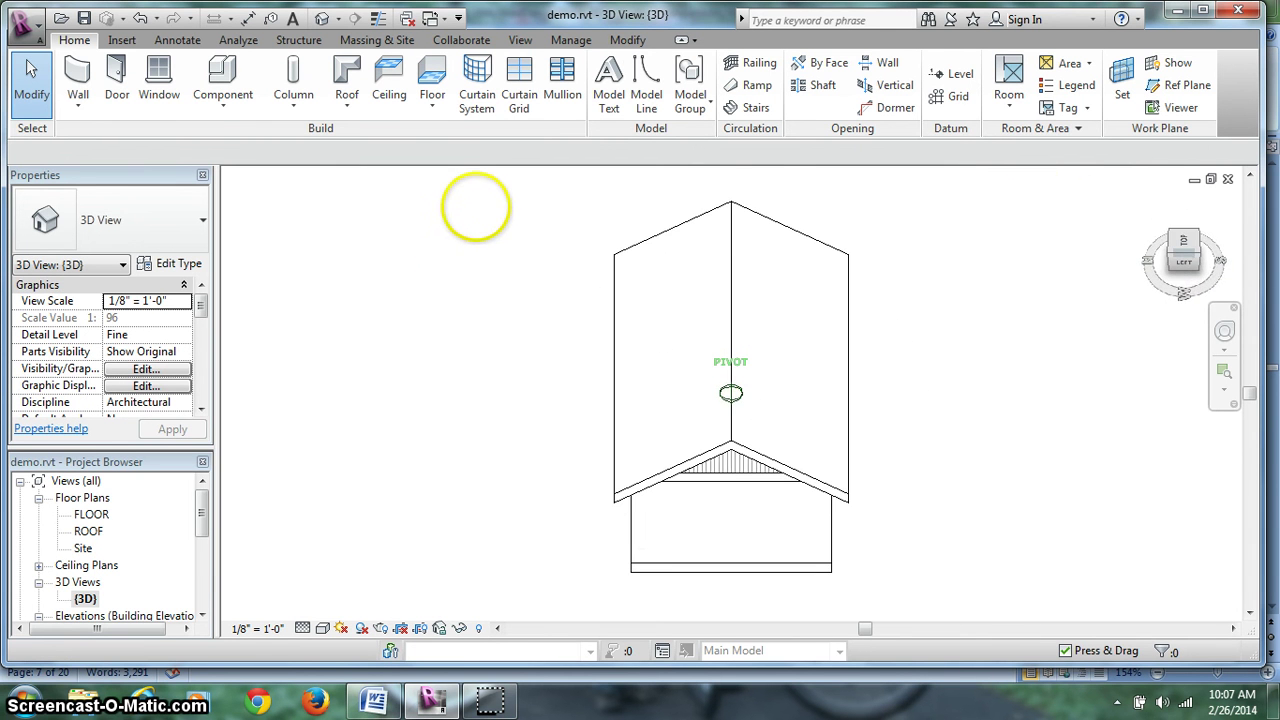
pyautogui.click(1203, 262)
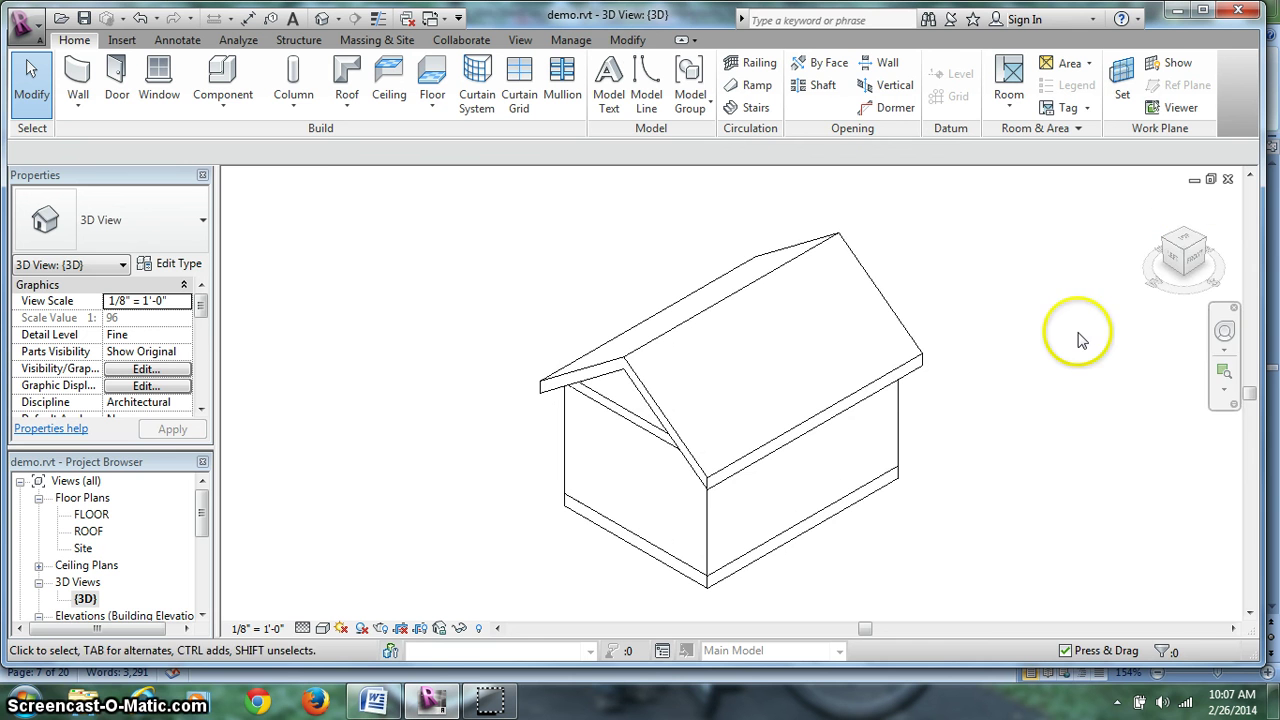
pyautogui.moveTo(1186, 258); pyautogui.dragTo(1215, 221)
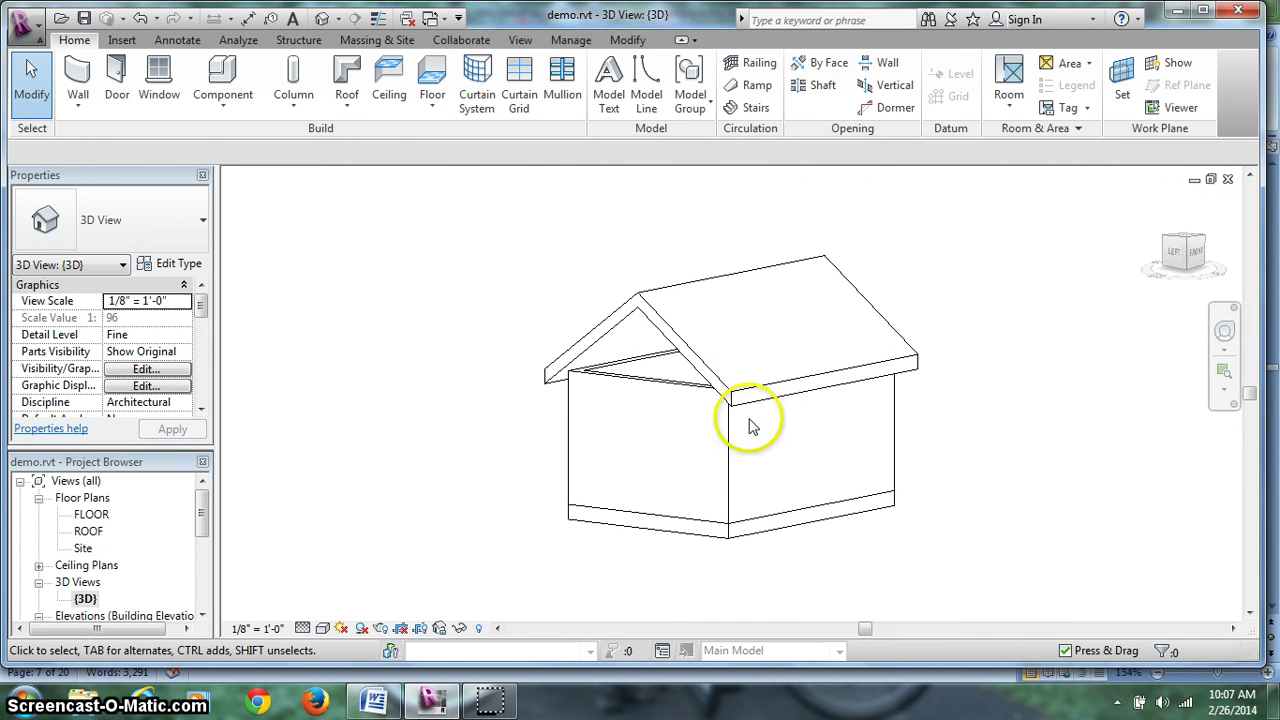
pyautogui.click(590, 421)
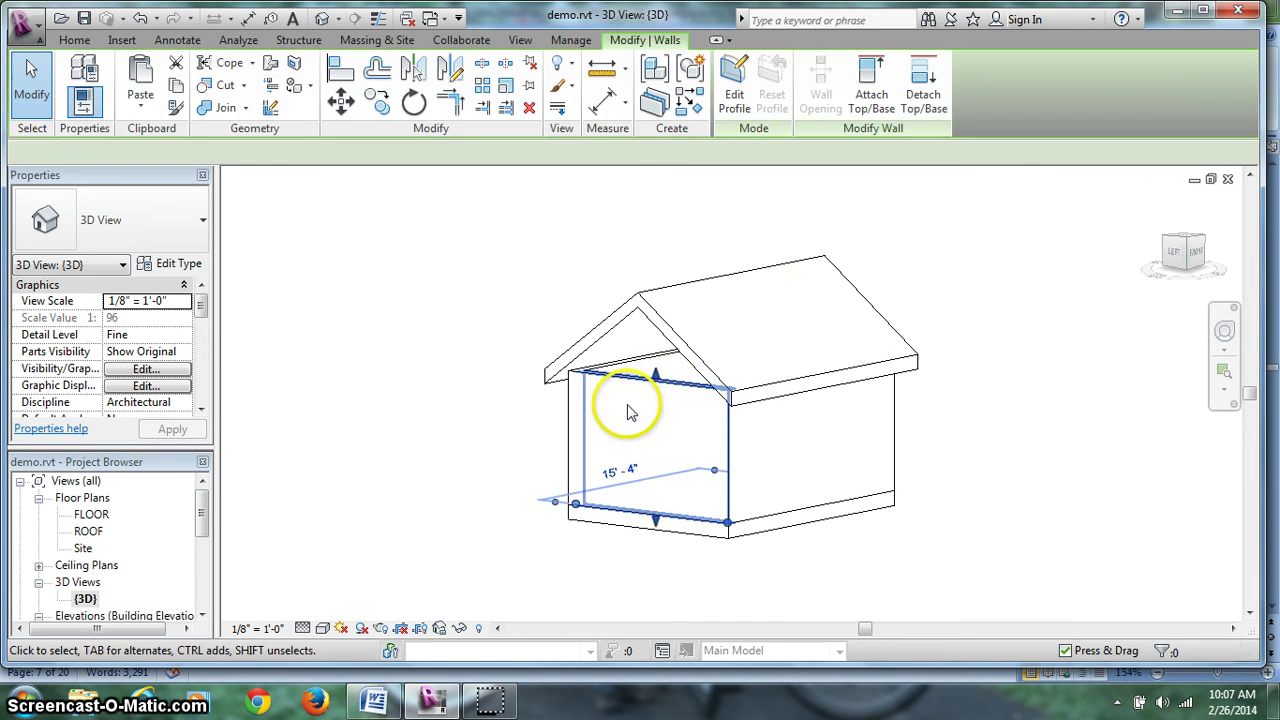
pyautogui.click(611, 372)
pyautogui.click(660, 525)
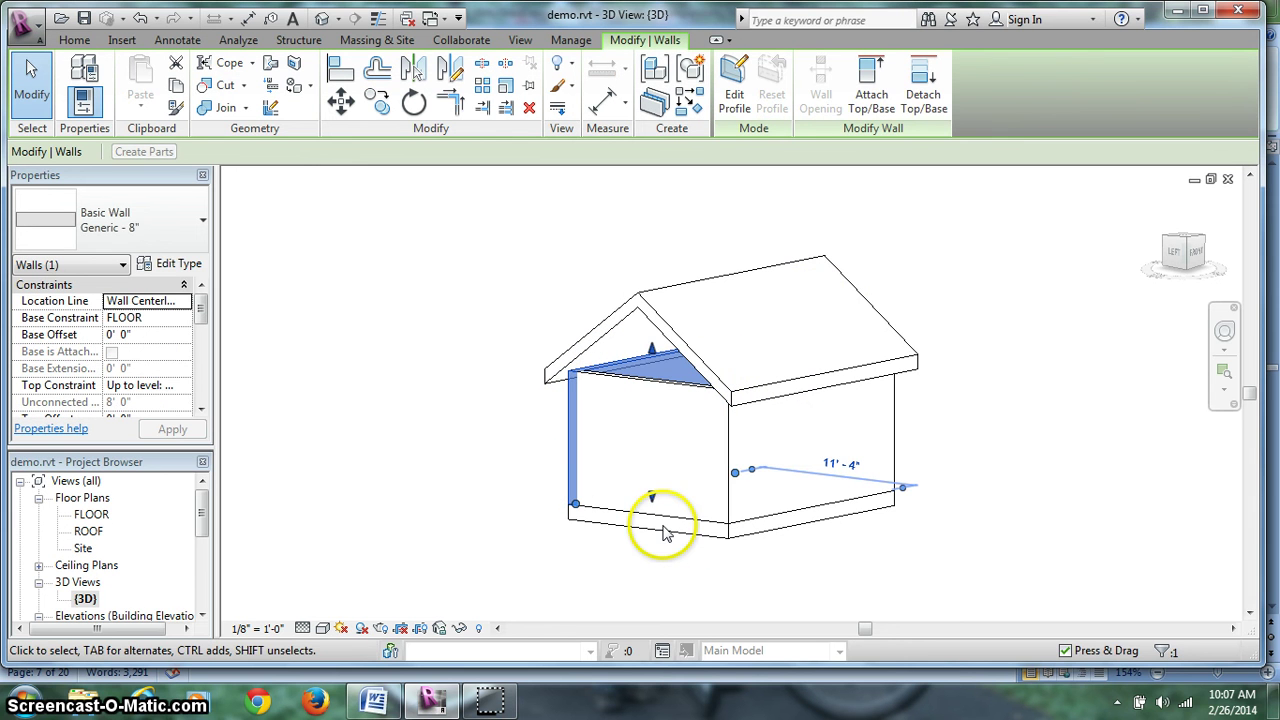
# Attach both walls' tops to the gable roof and return to the default 3D view
pyautogui.click(872, 88)
pyautogui.click(660, 325)
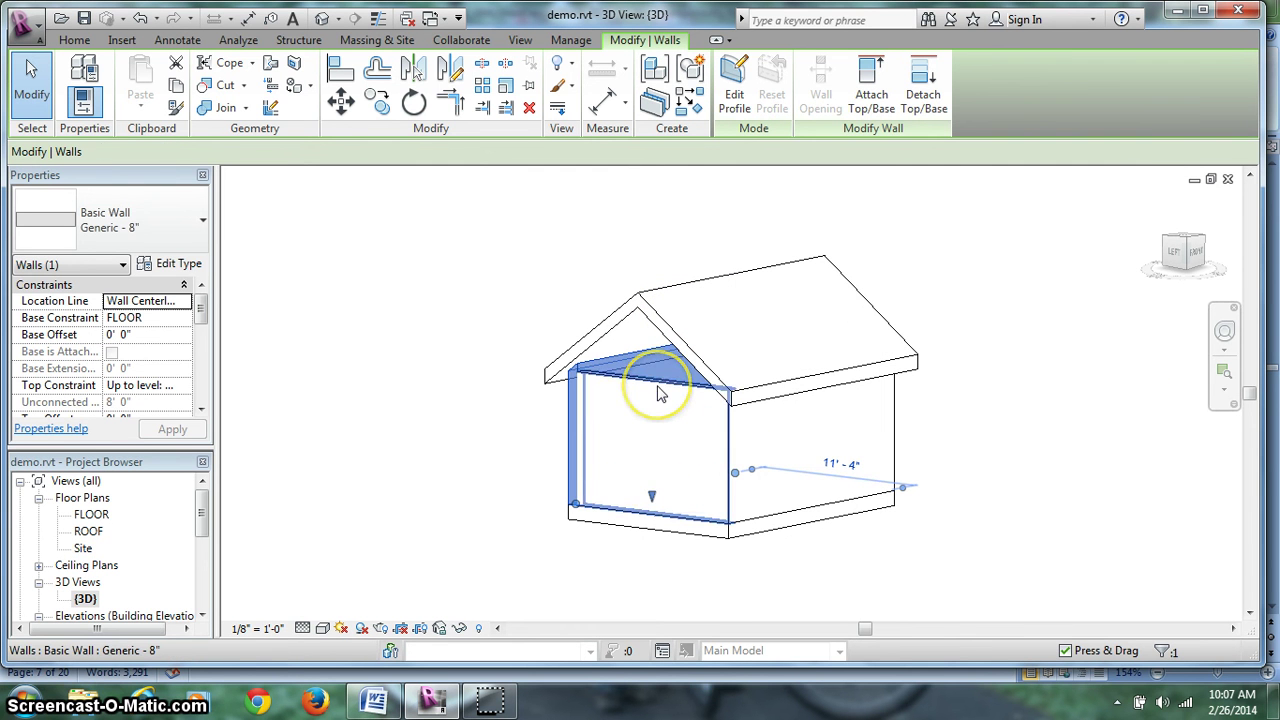
pyautogui.click(868, 95)
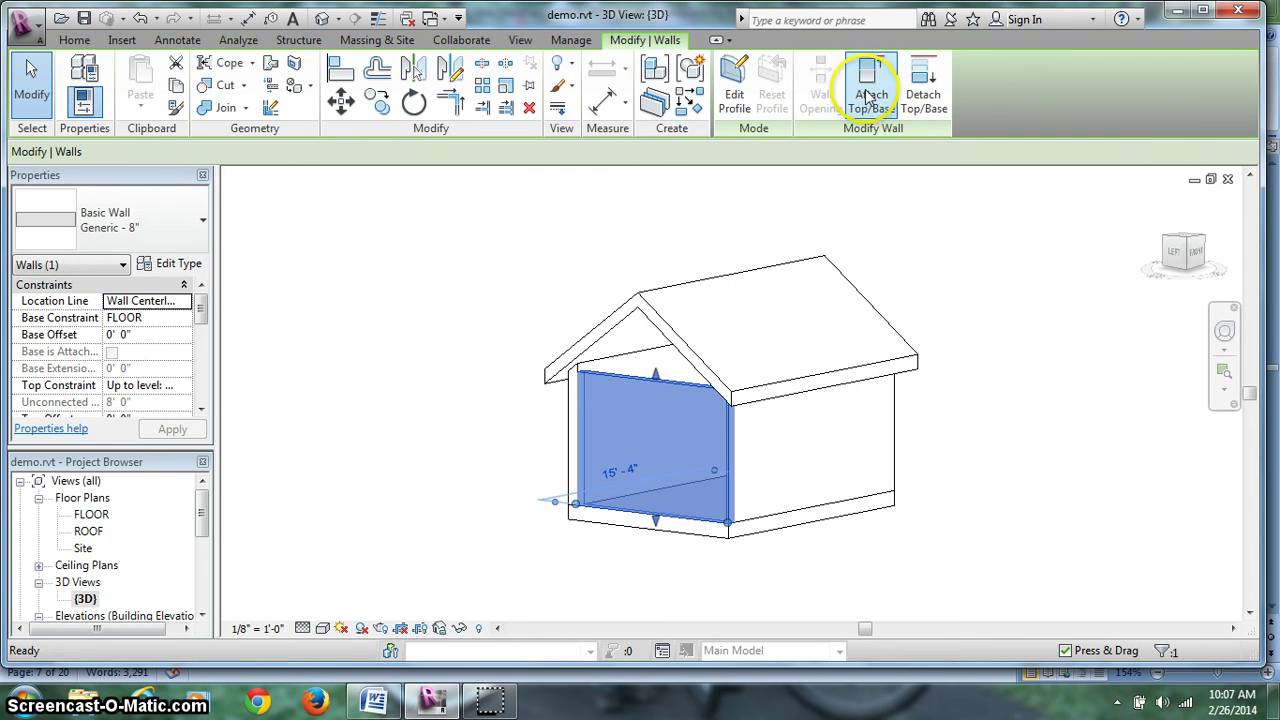
pyautogui.click(651, 303)
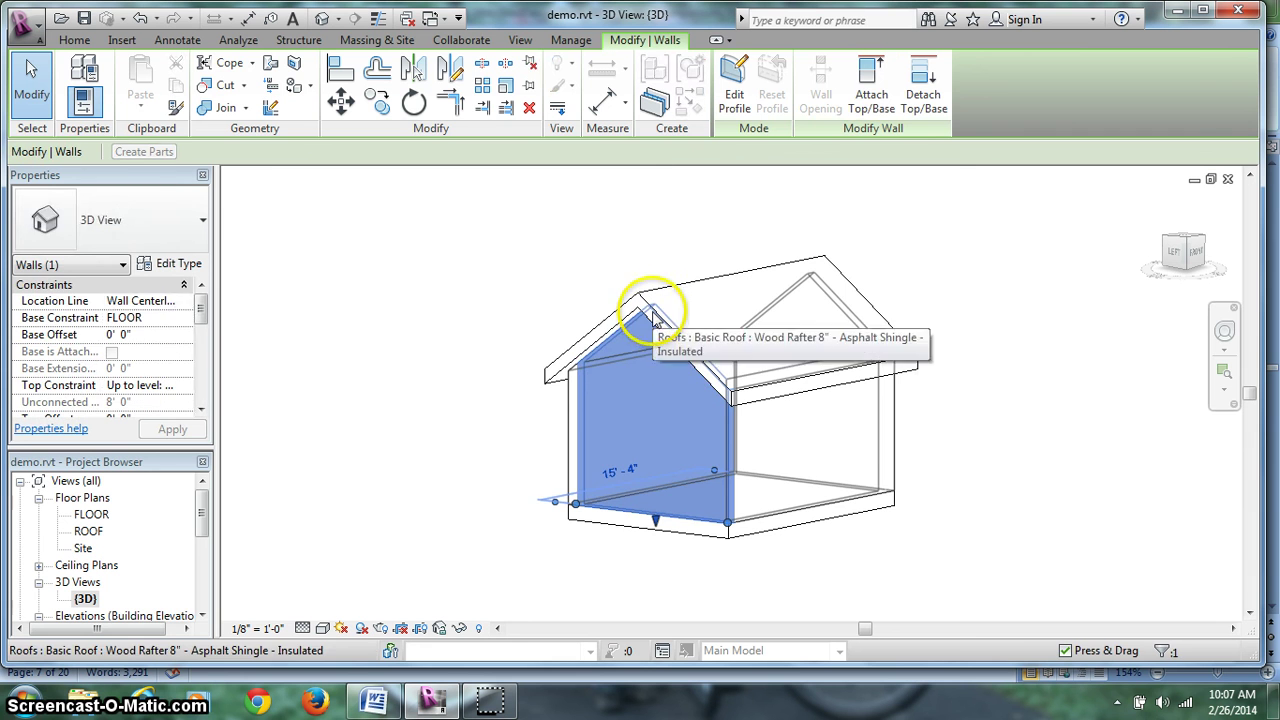
pyautogui.click(1092, 432)
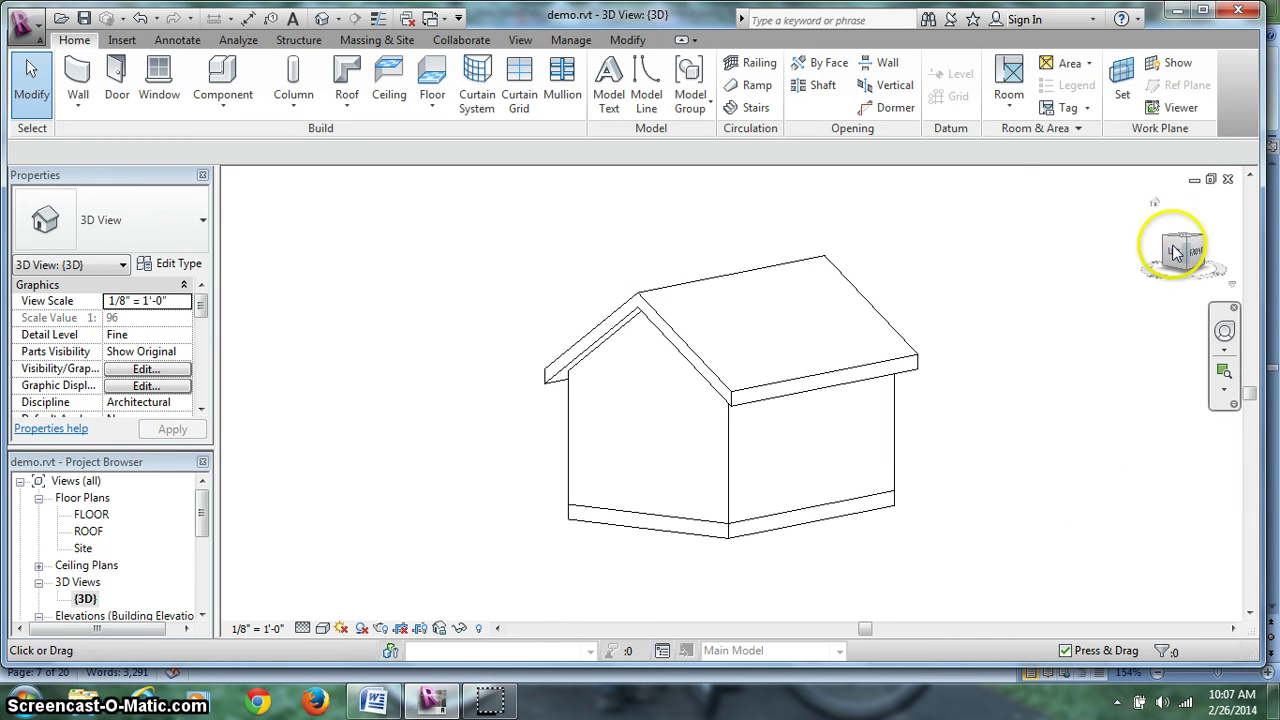
pyautogui.moveTo(1190, 248)
pyautogui.mouseDown()
pyautogui.moveTo(1066, 223)
pyautogui.moveTo(943, 614)
pyautogui.moveTo(713, 600)
pyautogui.moveTo(669, 189)
pyautogui.moveTo(690, 335)
pyautogui.mouseUp()
pyautogui.click(1152, 205)
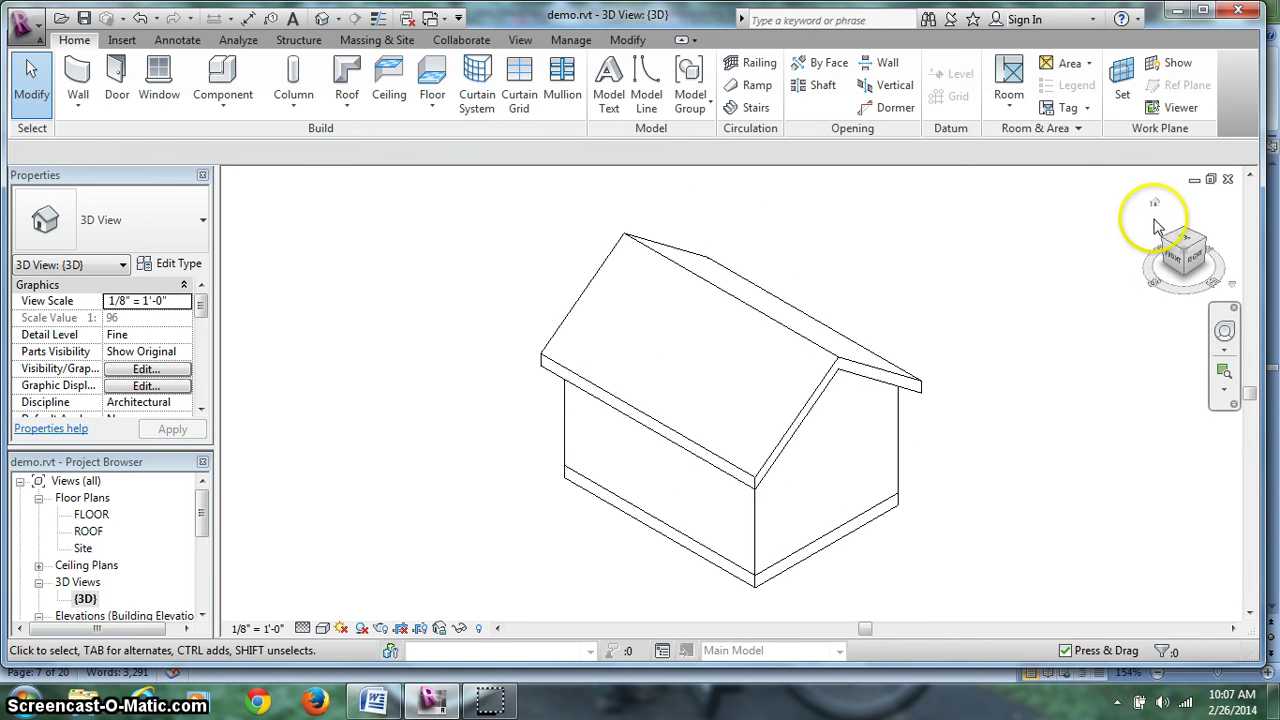
# Show Step 9 – Modifying Wall Type in Word's guide, covering the "Shed Wall" type
pyautogui.click(376, 700)
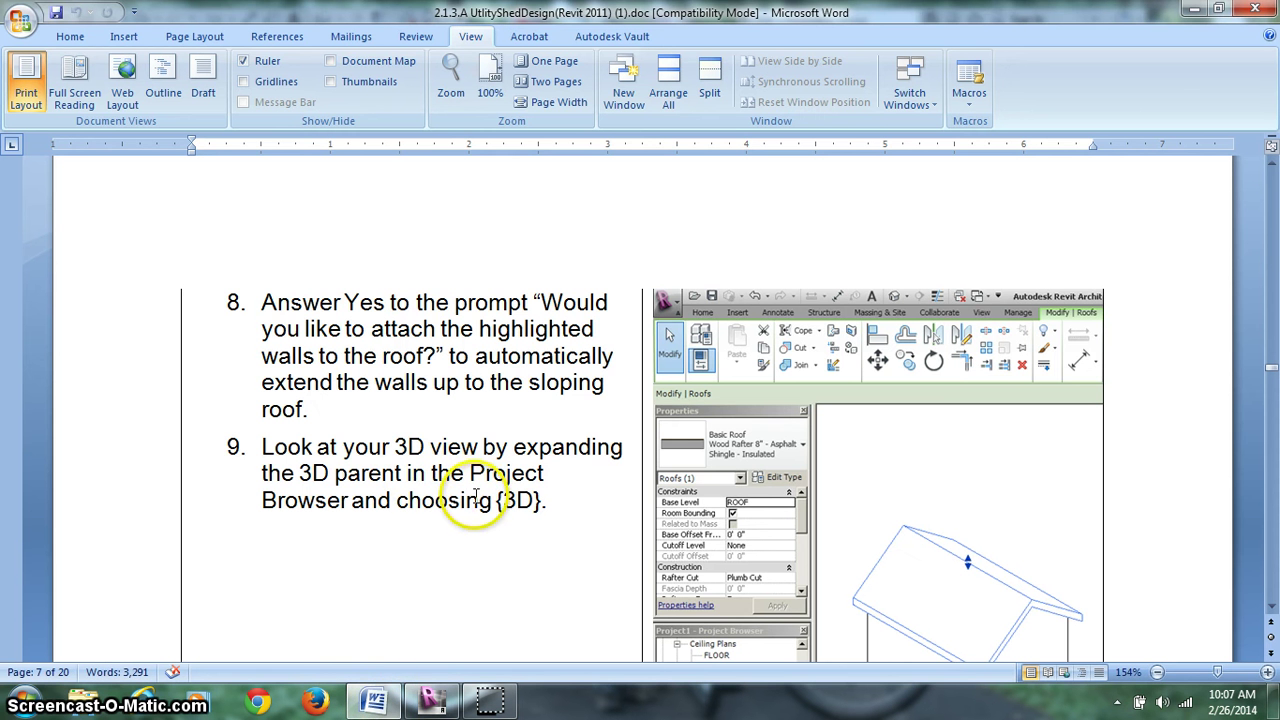
pyautogui.scroll(-3, 546, 446)
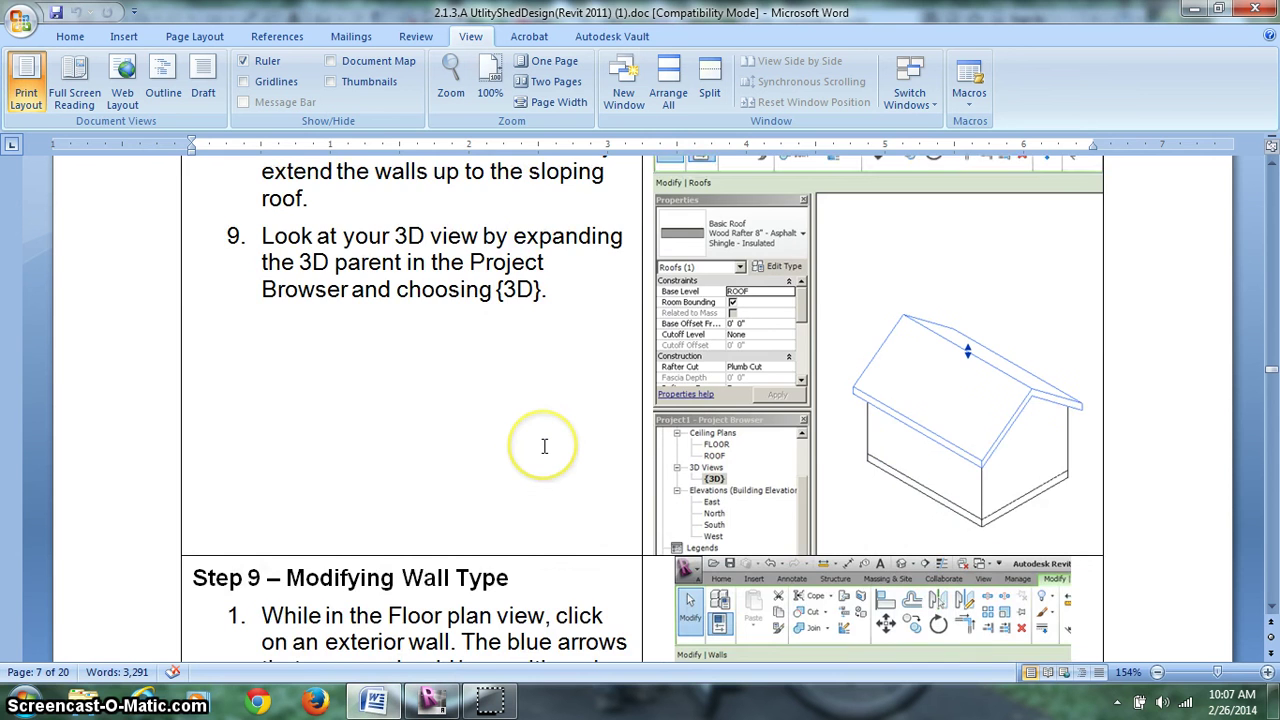
pyautogui.scroll(-5, 544, 446)
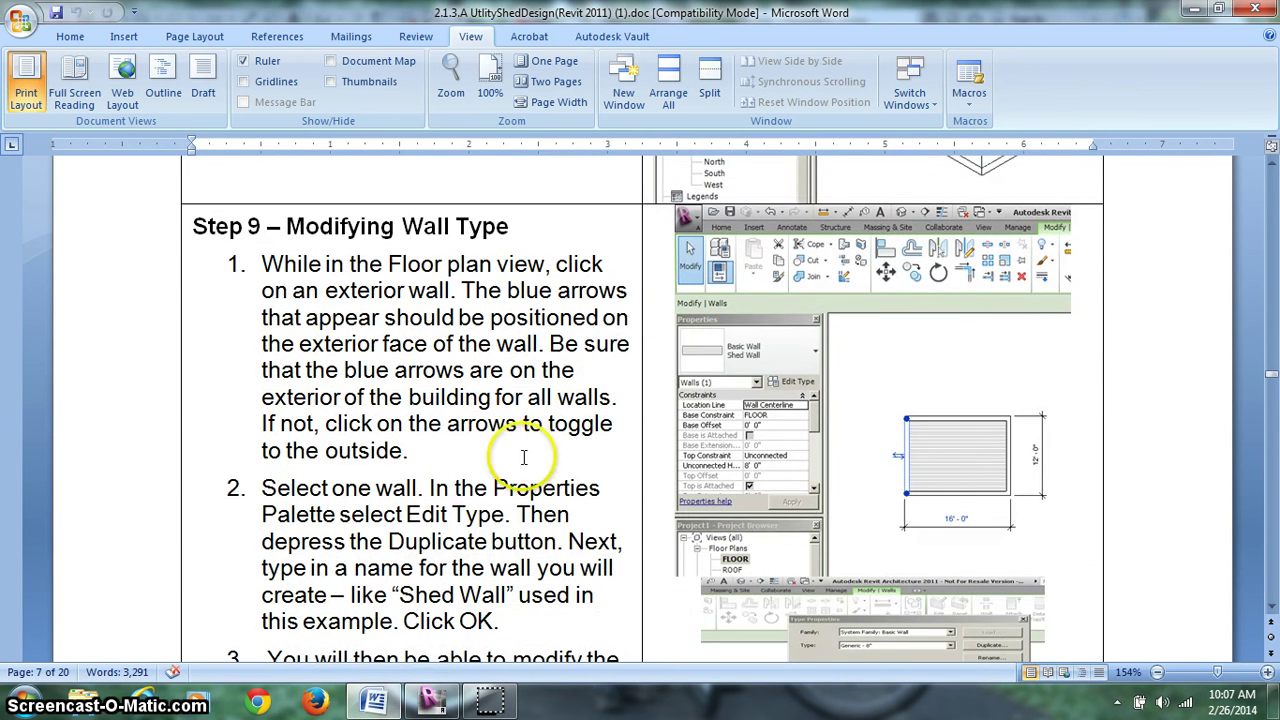